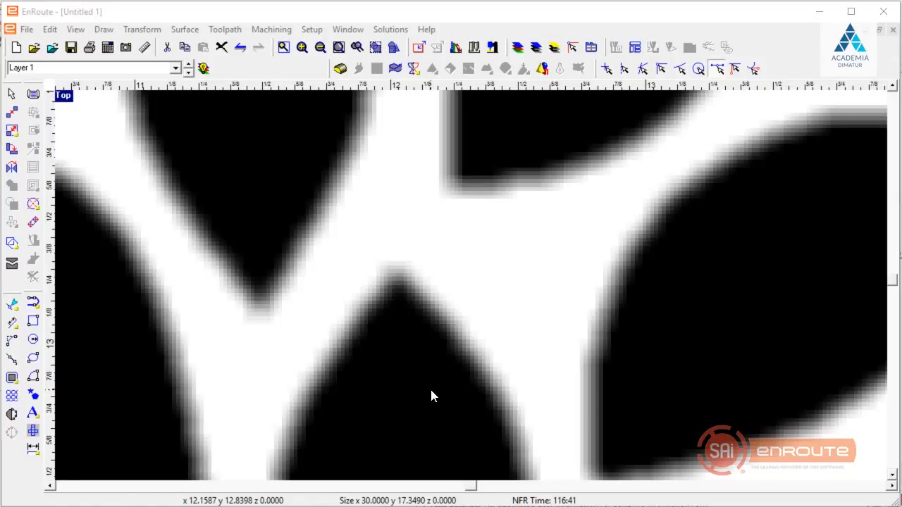
Examine the leaf edges and overall shape of the Oglebay logo bitmap
scroll(487, 431, down, 4)
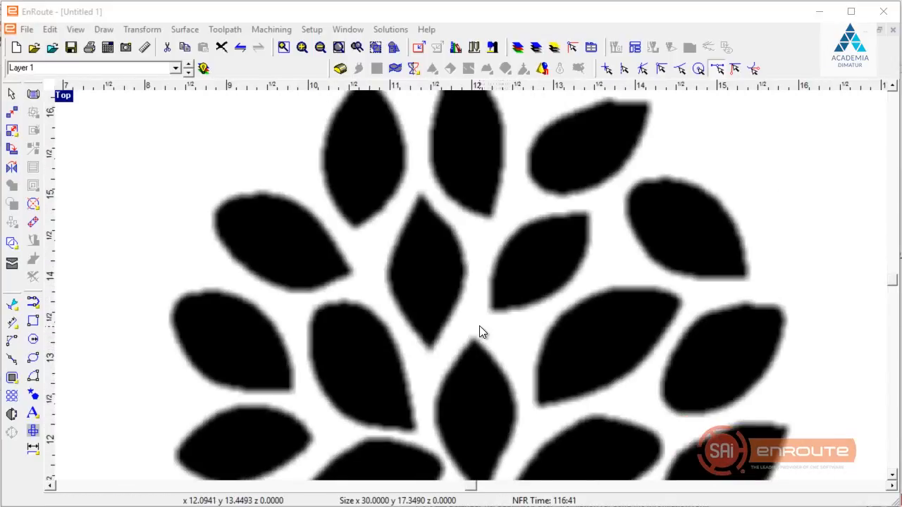
scroll(480, 326, down, 4)
scroll(483, 323, down, 3)
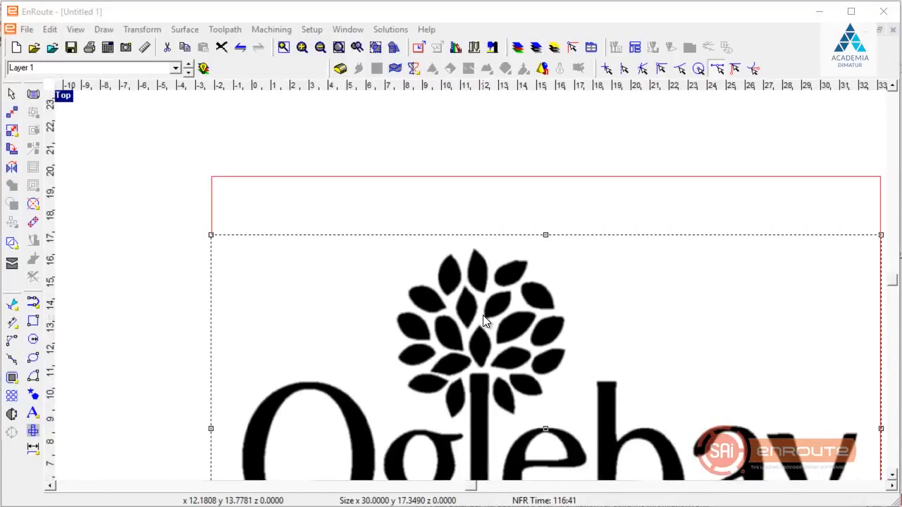
scroll(465, 317, up, 4)
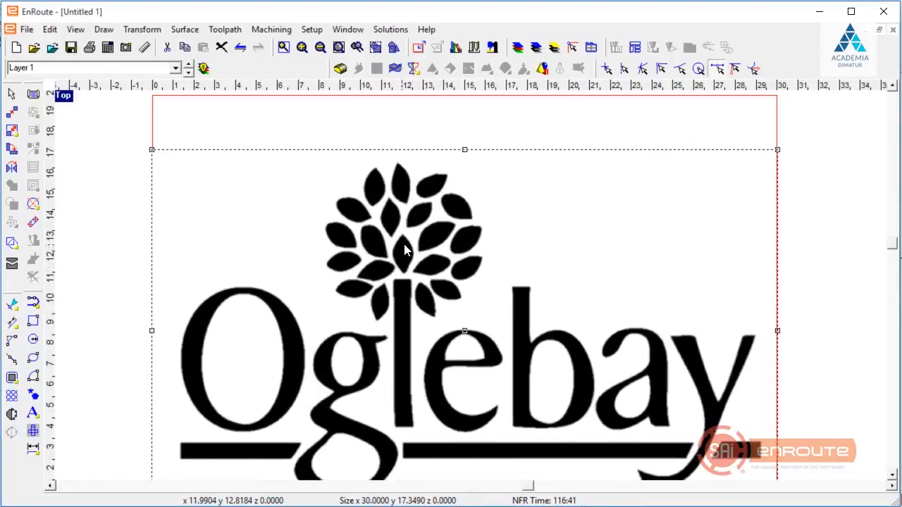
middle_drag(438, 304, 422, 274)
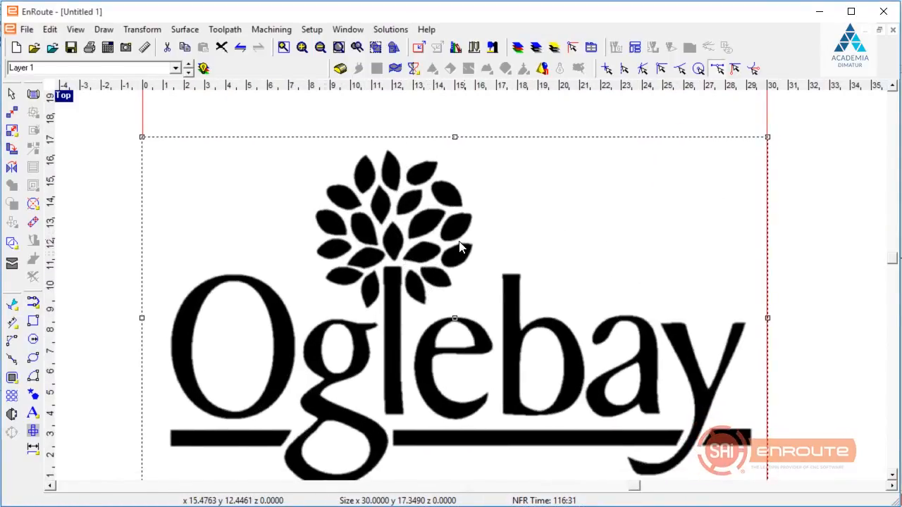
scroll(432, 250, down, 1)
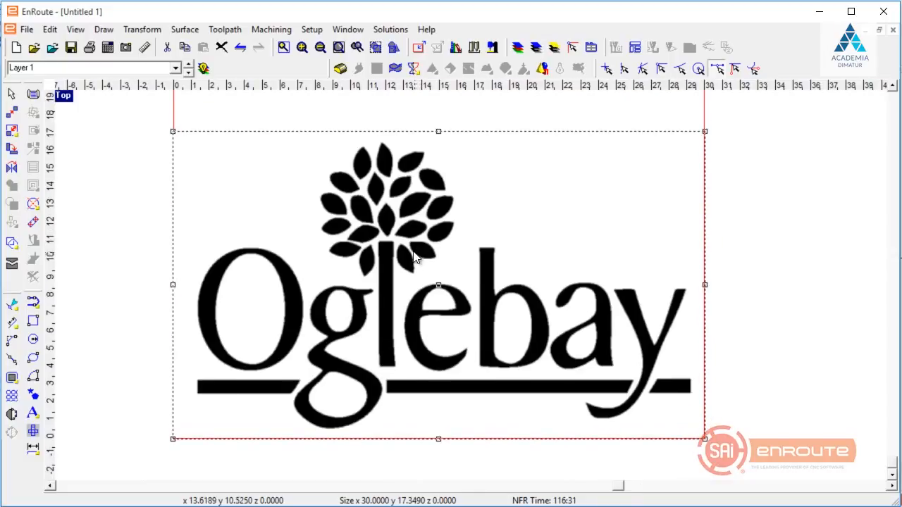
Vectorize the logo bitmap using Enhanced corners with automatic cleanup, keeping tolerance 0.94, noise 65% and corners 65%
click(103, 29)
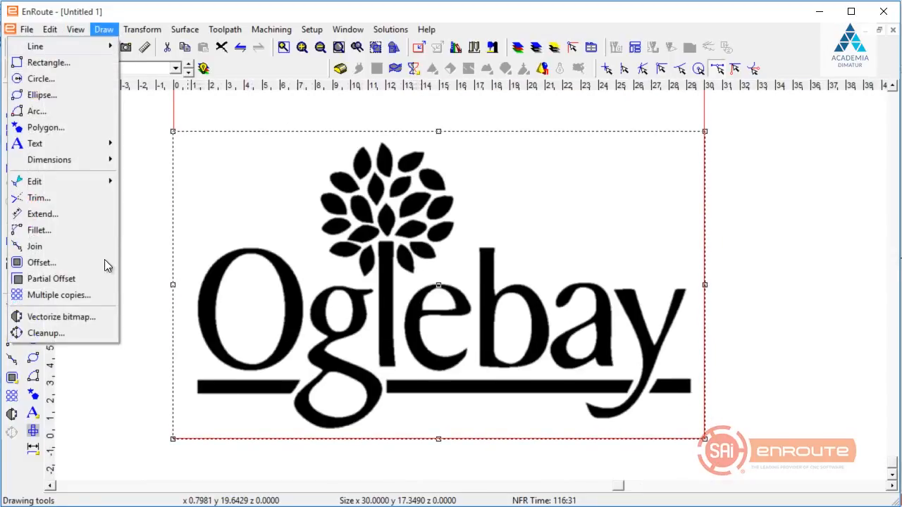
click(68, 318)
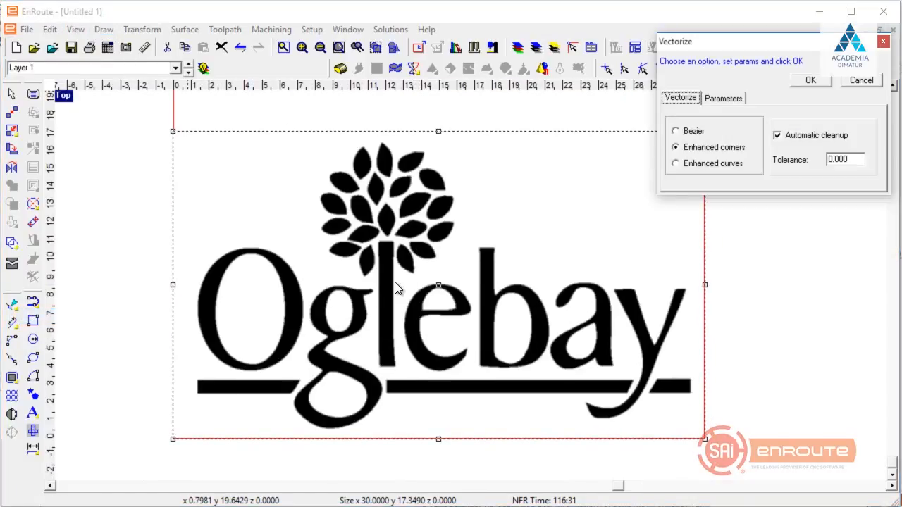
click(707, 163)
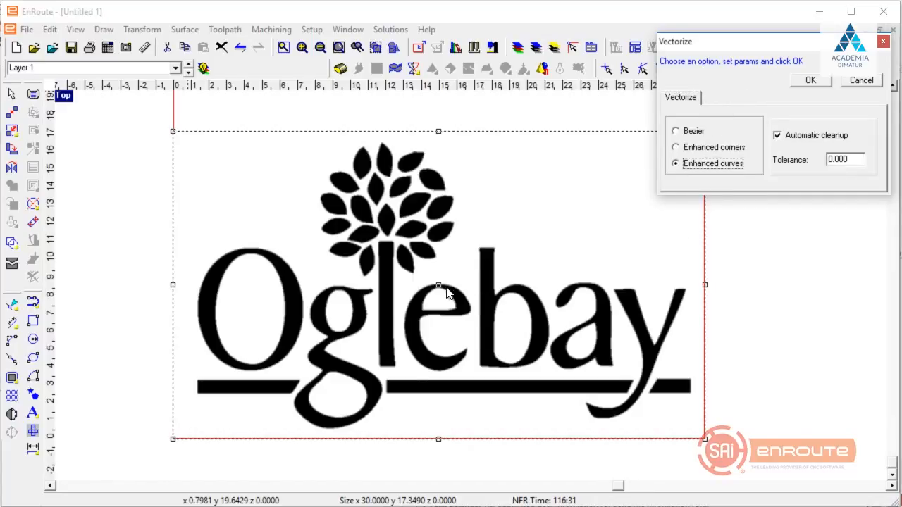
scroll(448, 293, up, 4)
scroll(499, 267, down, 2)
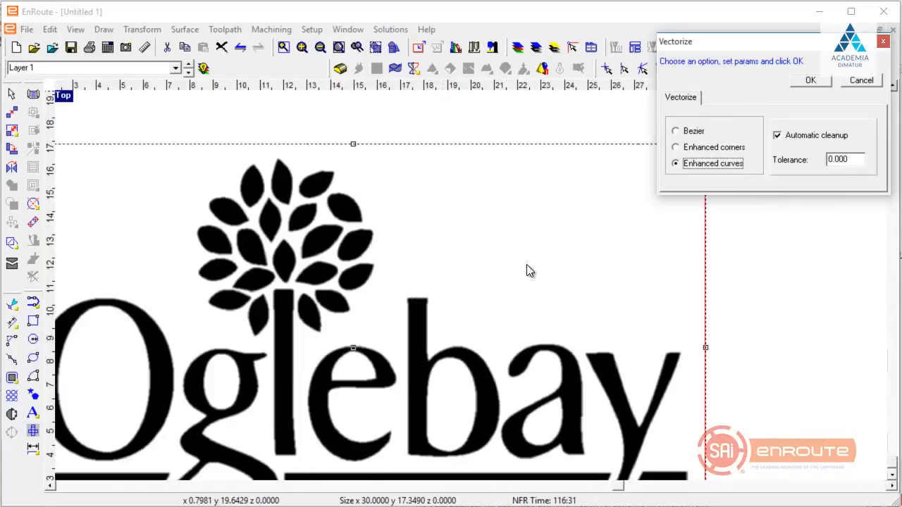
scroll(353, 264, up, 4)
scroll(479, 322, down, 3)
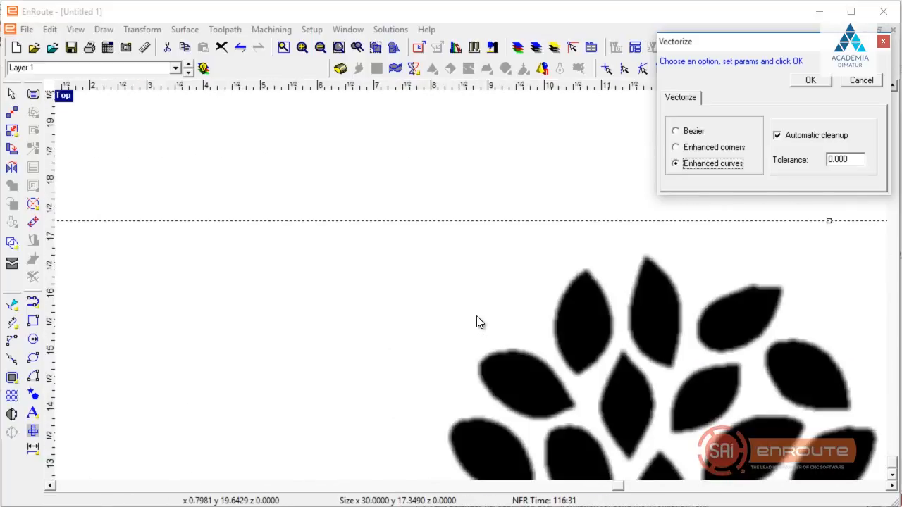
scroll(449, 330, up, 1)
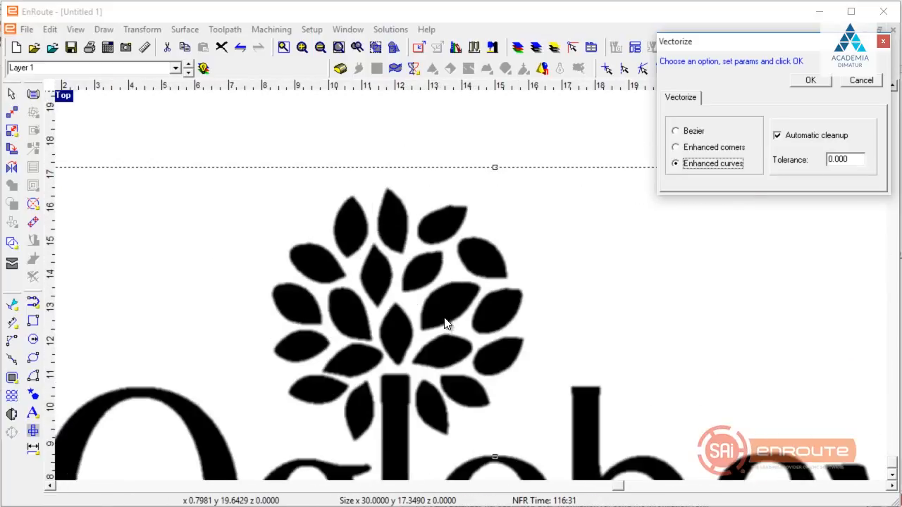
click(709, 147)
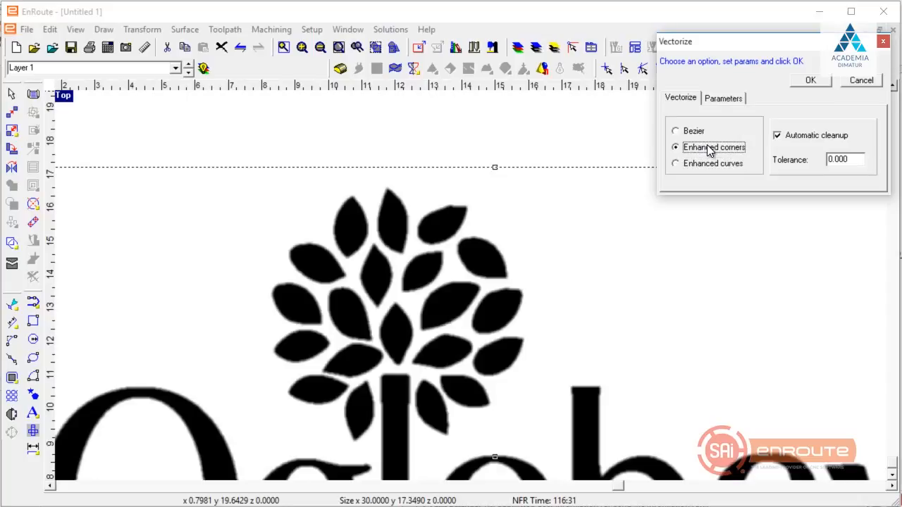
click(724, 99)
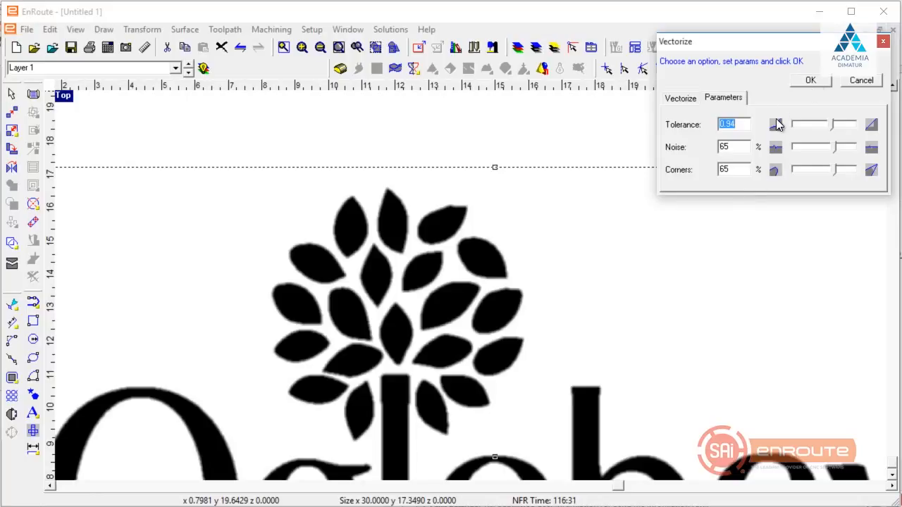
click(808, 81)
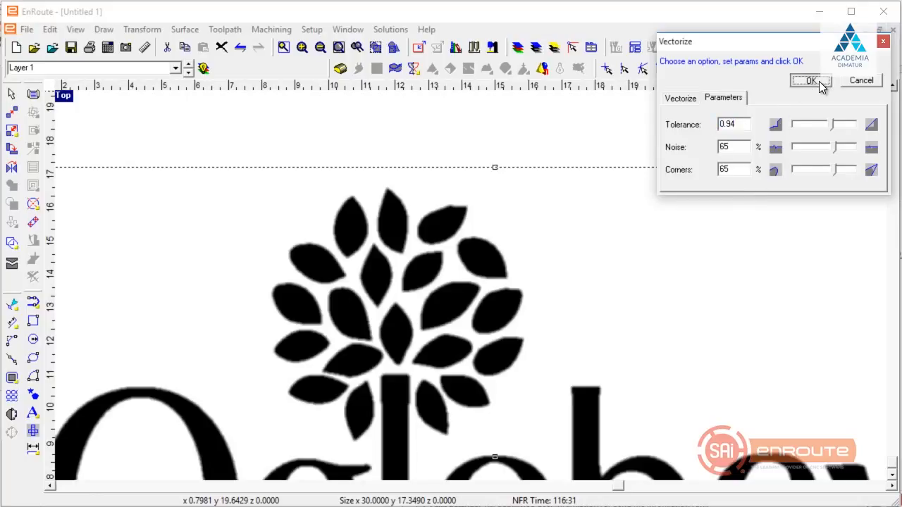
Clear the original Oglebay bitmap from view so that only the traced outlines remain
scroll(563, 216, down, 3)
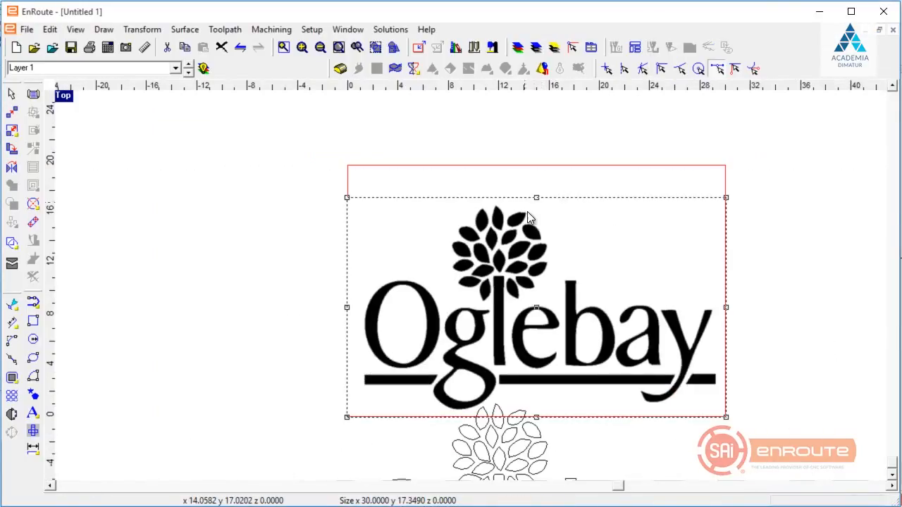
scroll(534, 296, down, 2)
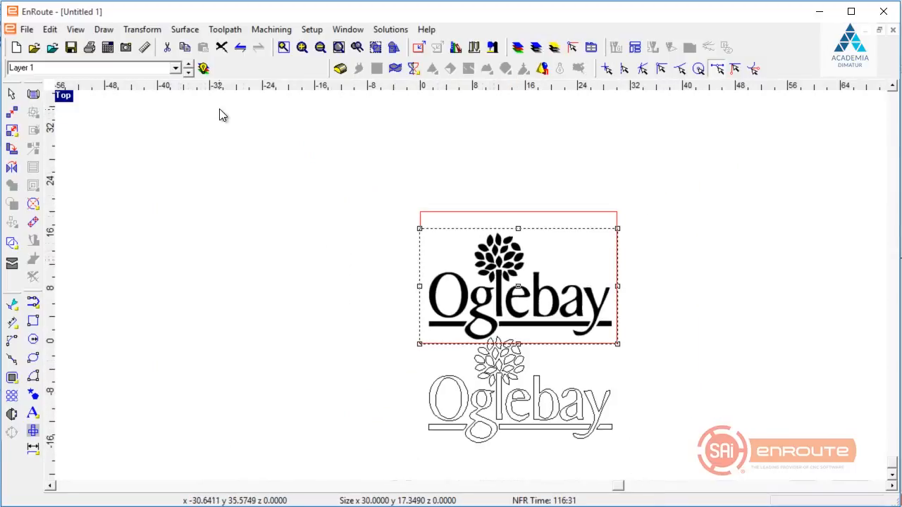
click(189, 71)
click(188, 64)
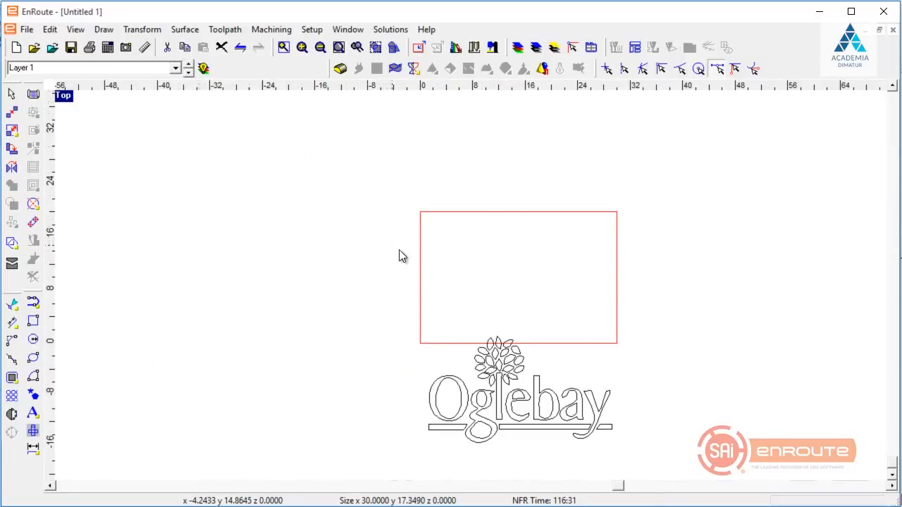
Select the whole vectorized logo and center it on the plate
click(497, 374)
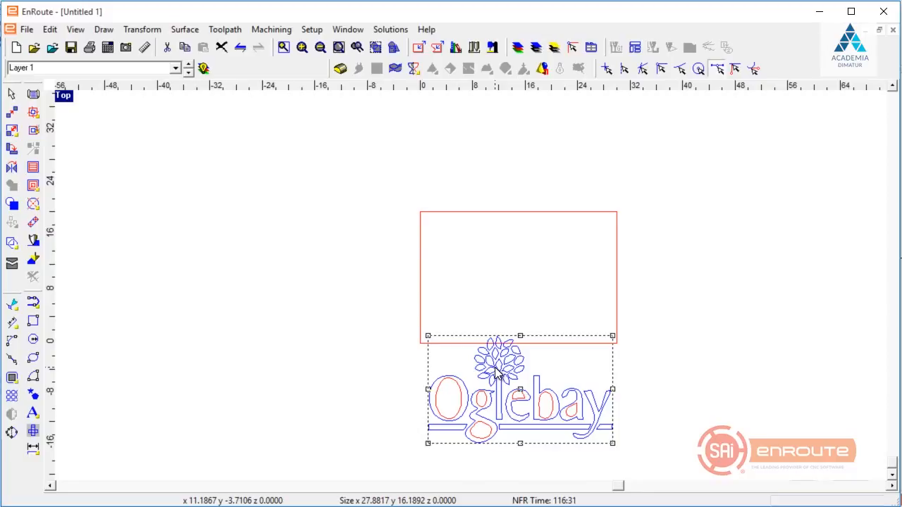
key(F9)
scroll(596, 302, up, 2)
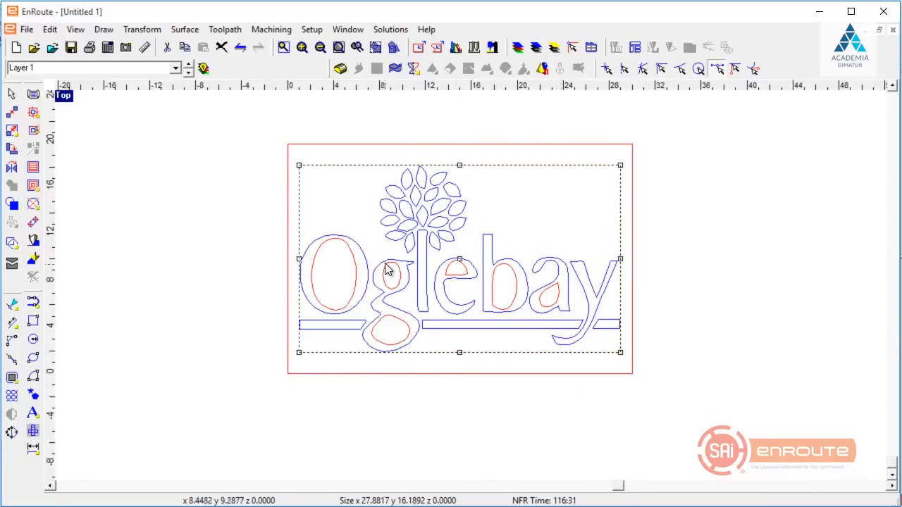
scroll(393, 260, up, 2)
middle_drag(420, 277, 425, 293)
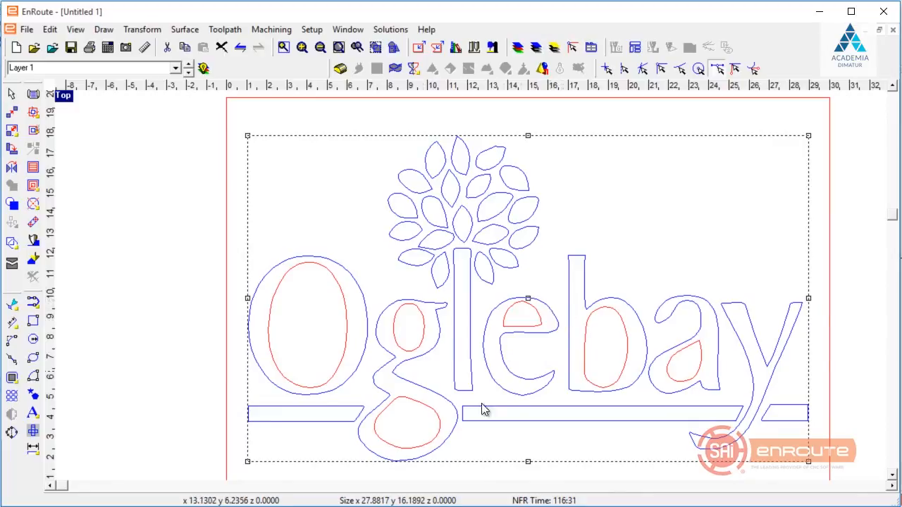
Examine the nodes on the letter O's inner contour and the outlines of e and b in point edit, and exit point editing
scroll(459, 427, up, 4)
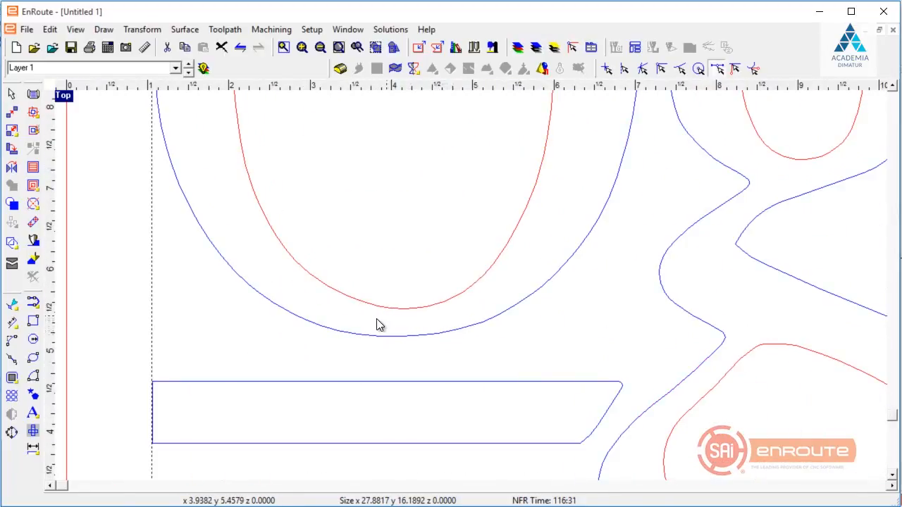
click(215, 306)
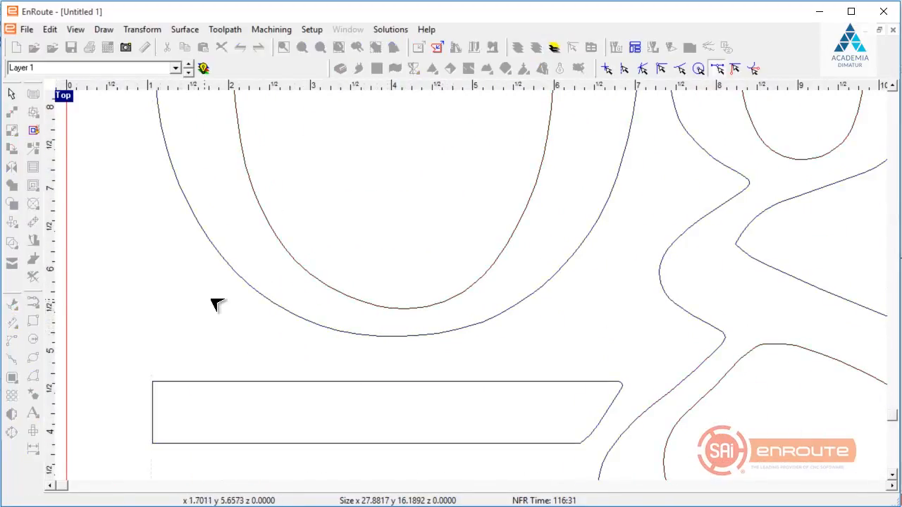
click(379, 307)
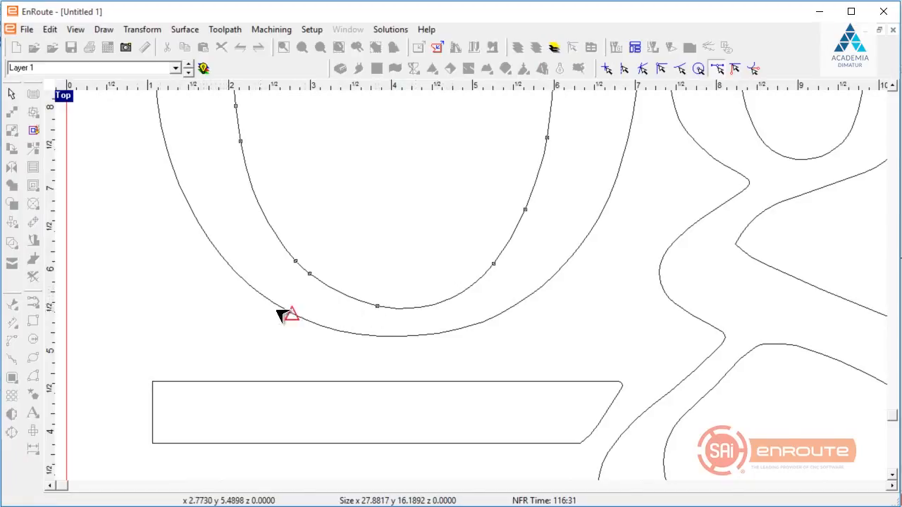
scroll(284, 315, down, 2)
scroll(524, 317, up, 5)
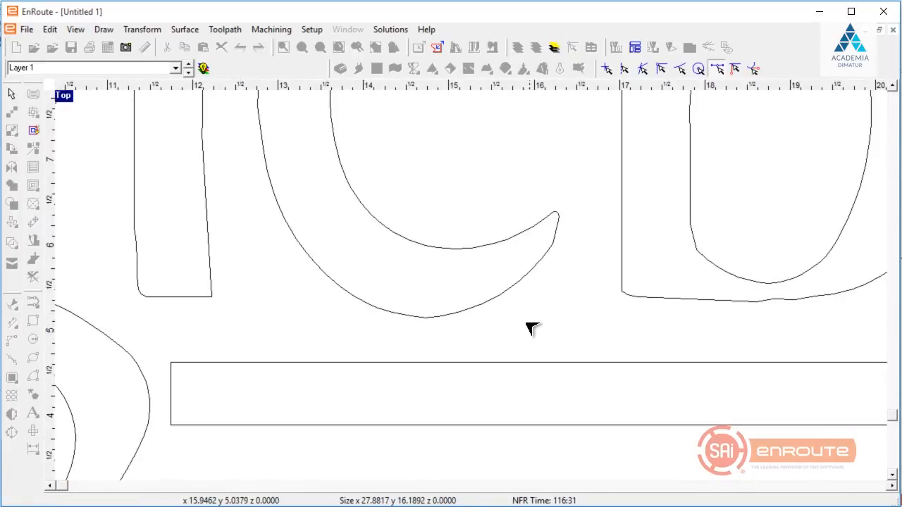
middle_drag(448, 304, 24, 329)
middle_drag(619, 321, 339, 380)
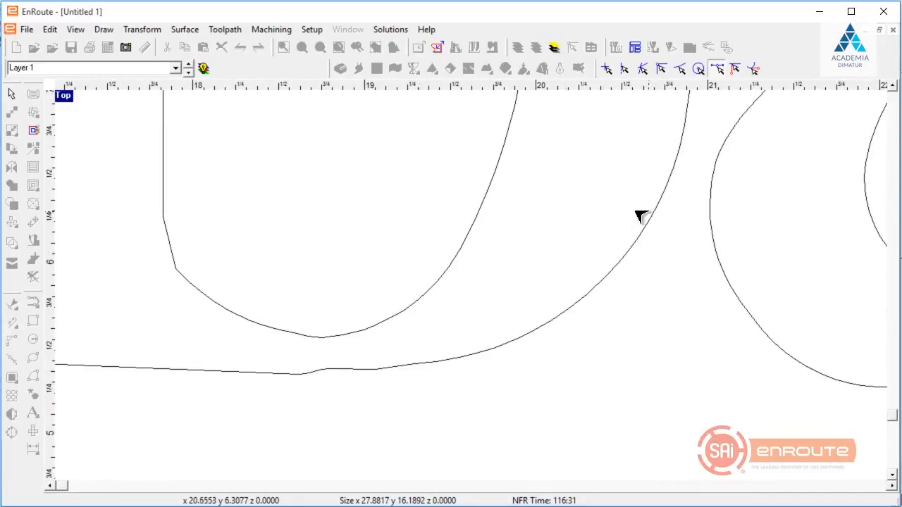
right_click(554, 247)
click(588, 267)
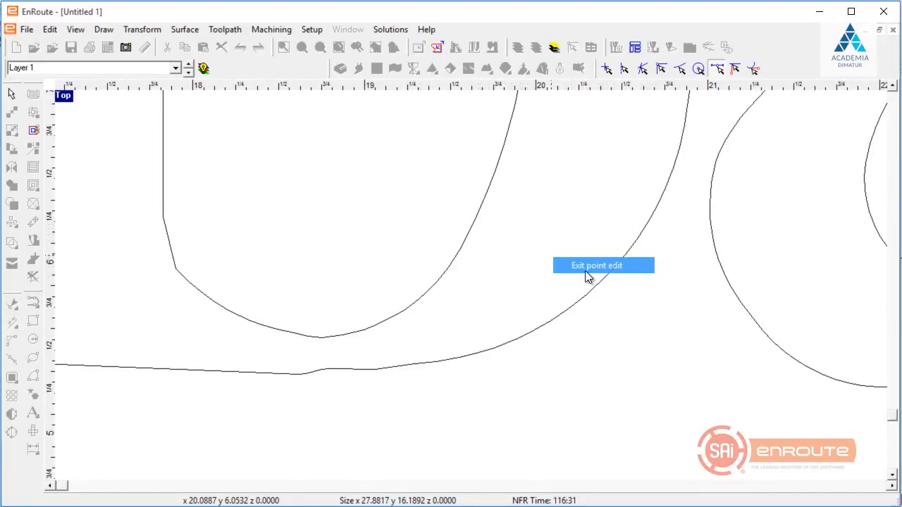
Replace the uneven lower part of the letter b's inner contour with a smooth curve spanning both sides
scroll(550, 277, down, 2)
middle_drag(543, 280, 507, 308)
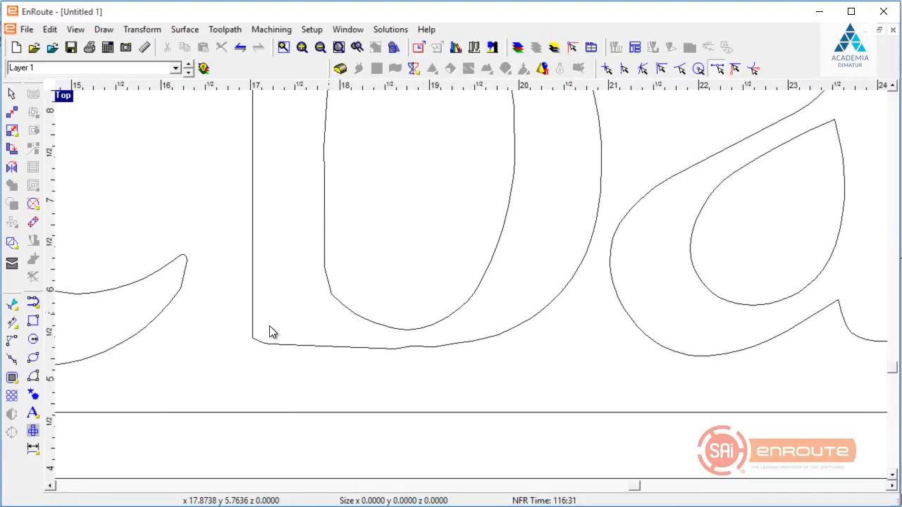
drag(13, 311, 88, 308)
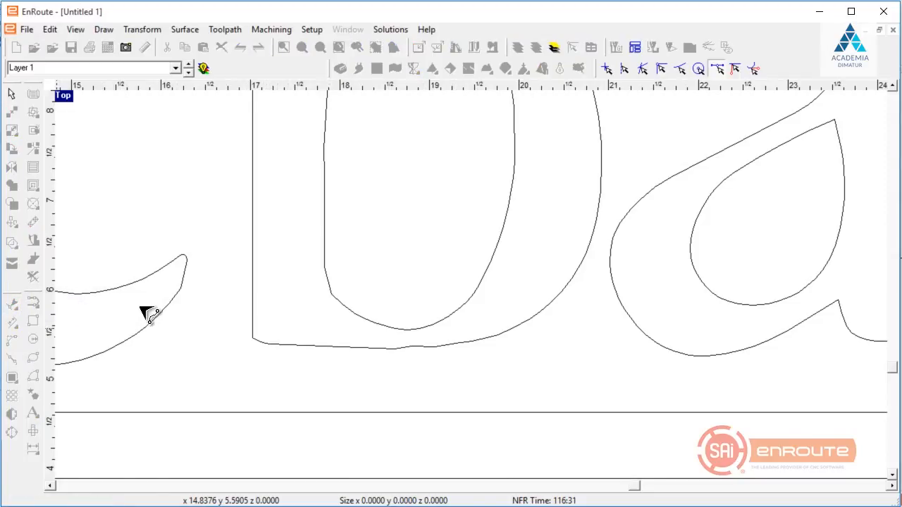
click(328, 275)
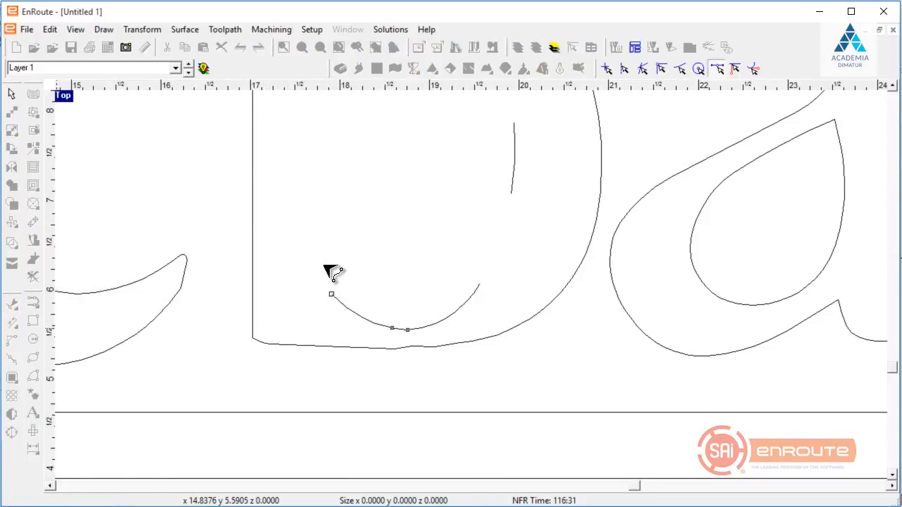
click(498, 244)
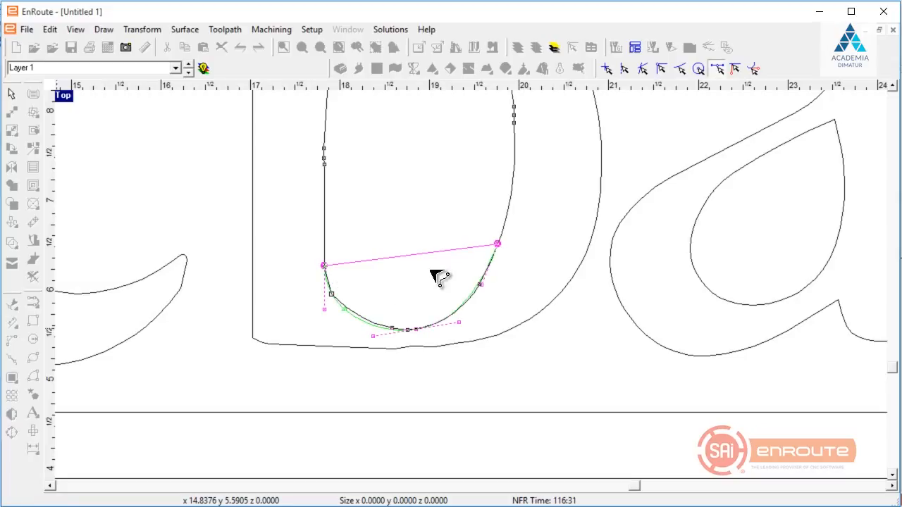
click(331, 262)
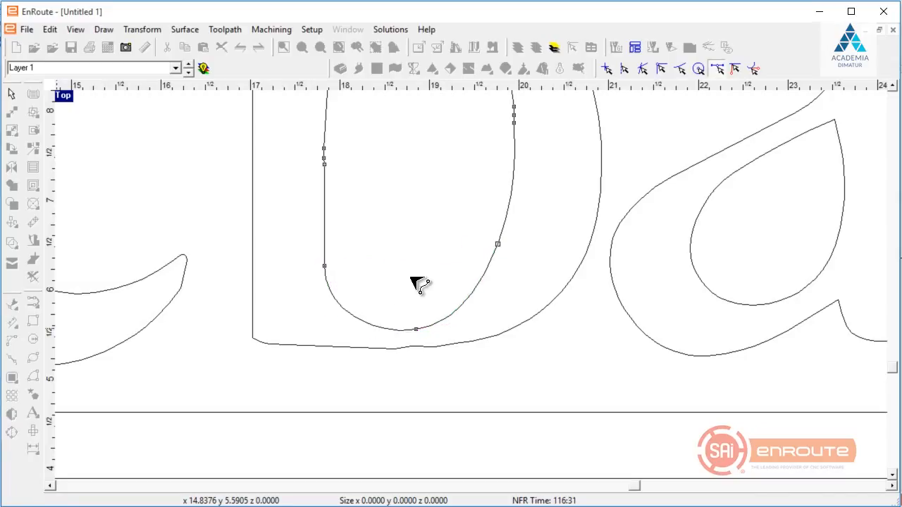
Replace the upper part of the letter b's inner contour with a smooth curve joining both sides at mid-height
scroll(349, 360, down, 4)
scroll(338, 230, up, 2)
scroll(345, 236, up, 2)
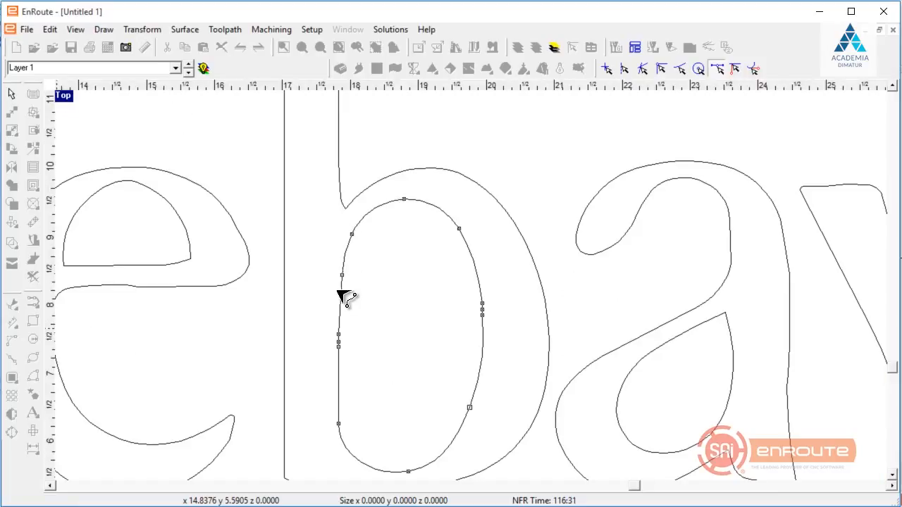
click(338, 332)
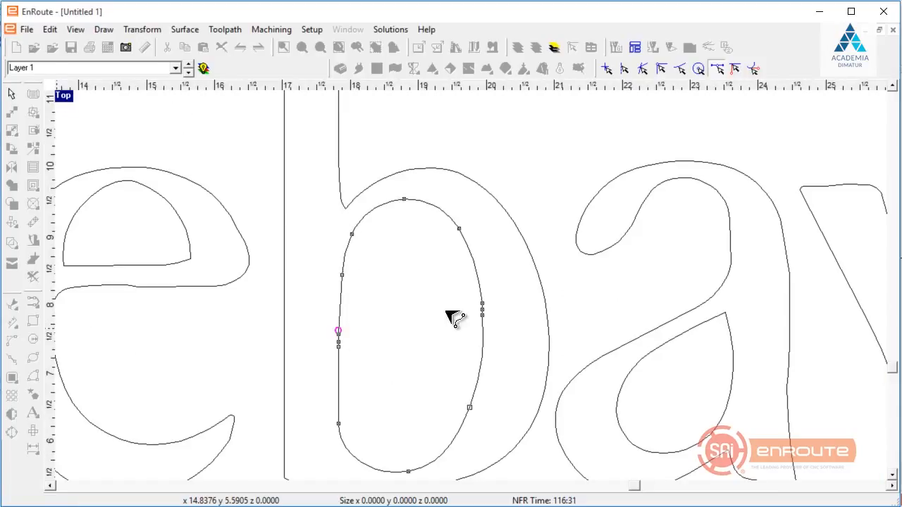
click(483, 327)
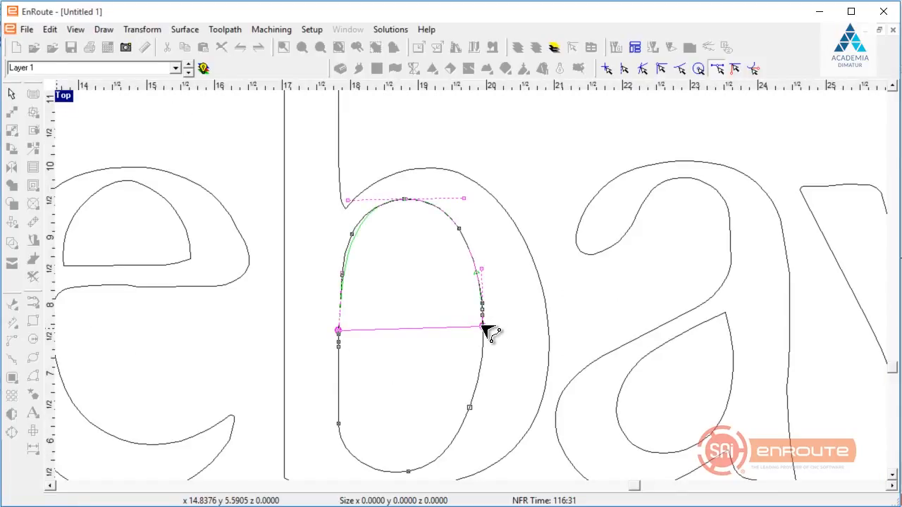
click(483, 326)
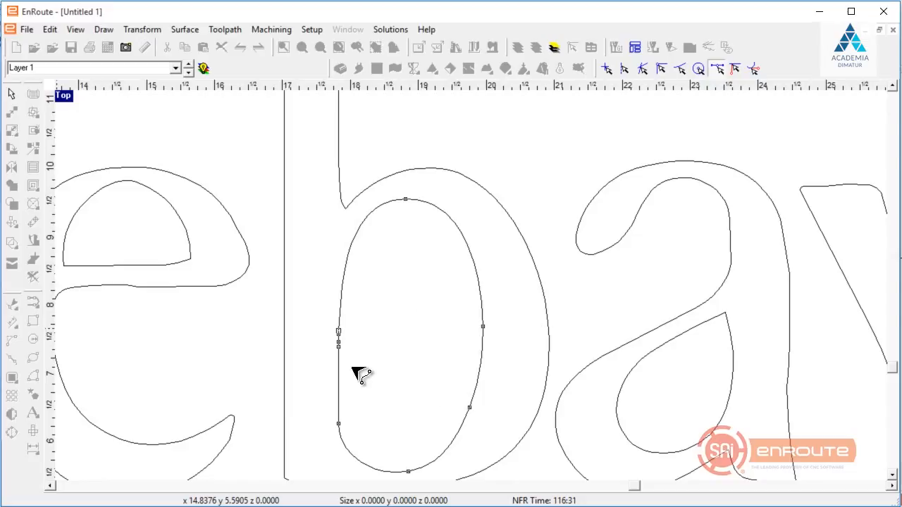
Replace the outer contour along the letter e's back with a smooth curve from its topmost to its lowest point
scroll(328, 326, down, 2)
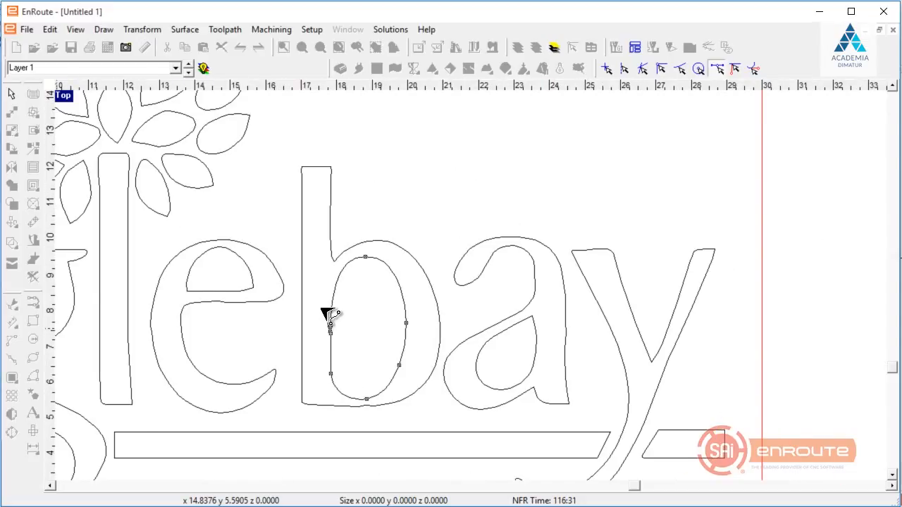
scroll(330, 317, down, 1)
scroll(185, 362, up, 3)
scroll(220, 276, down, 1)
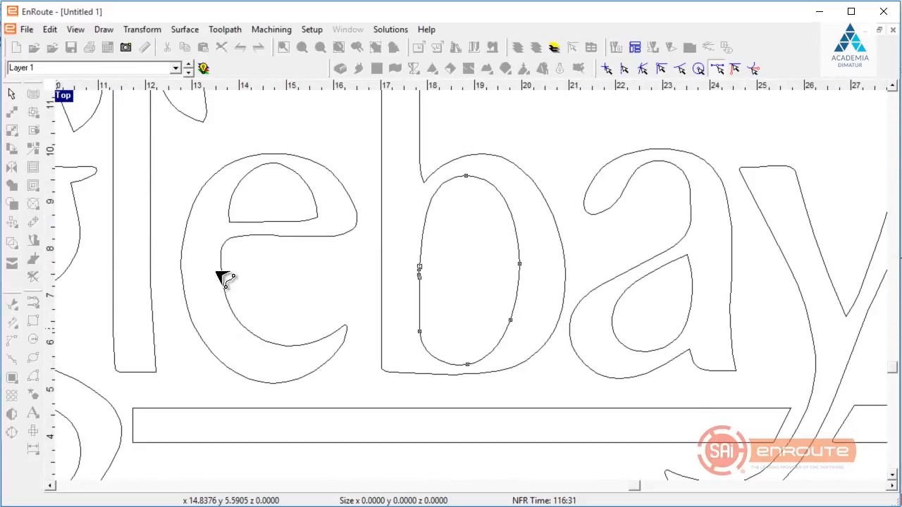
click(262, 153)
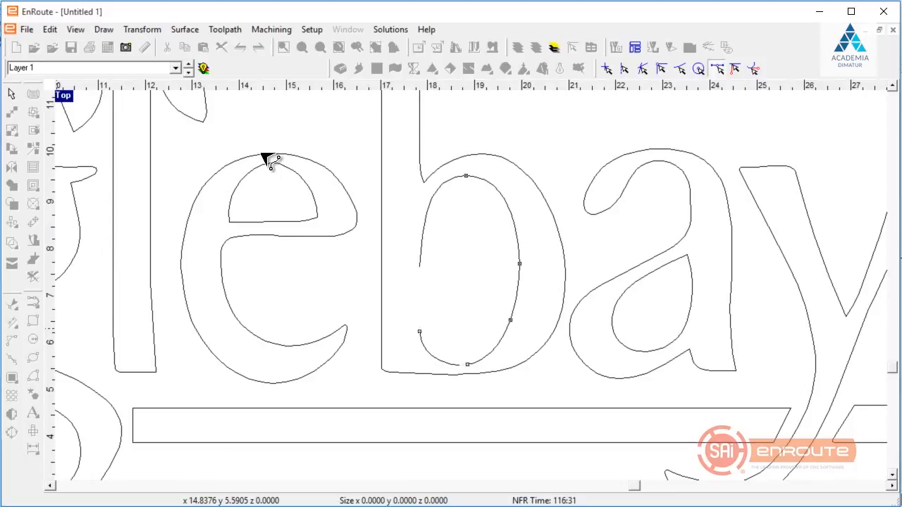
click(272, 383)
click(272, 383)
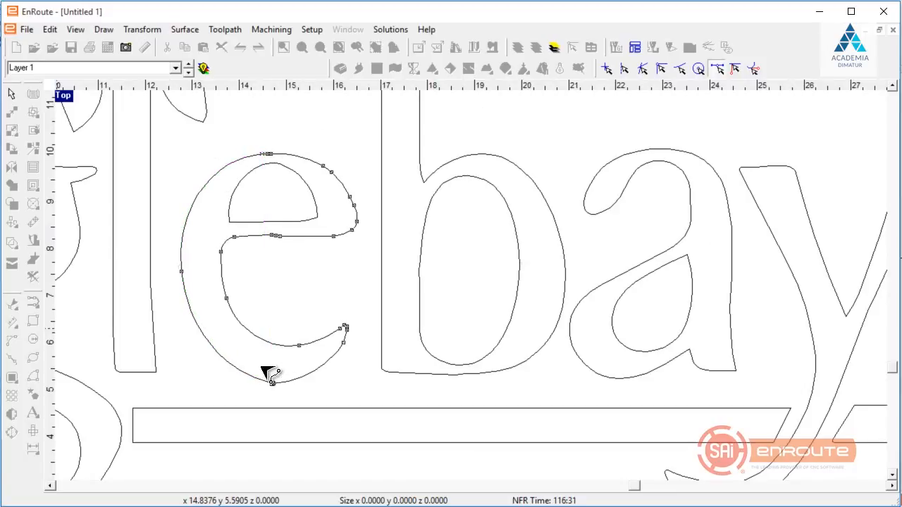
Replace the inner arch of the letter a with a smooth curve from the hook to the inner side of the stem
scroll(320, 299, down, 1)
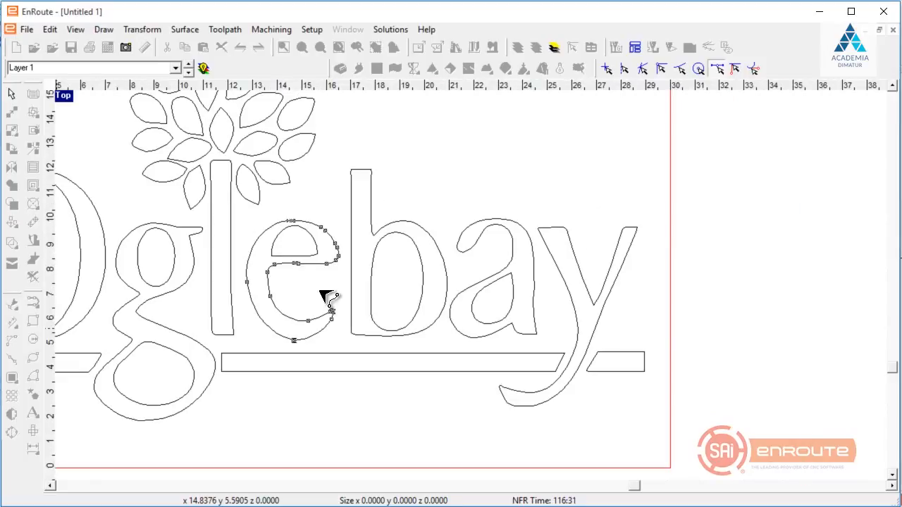
scroll(578, 305, up, 2)
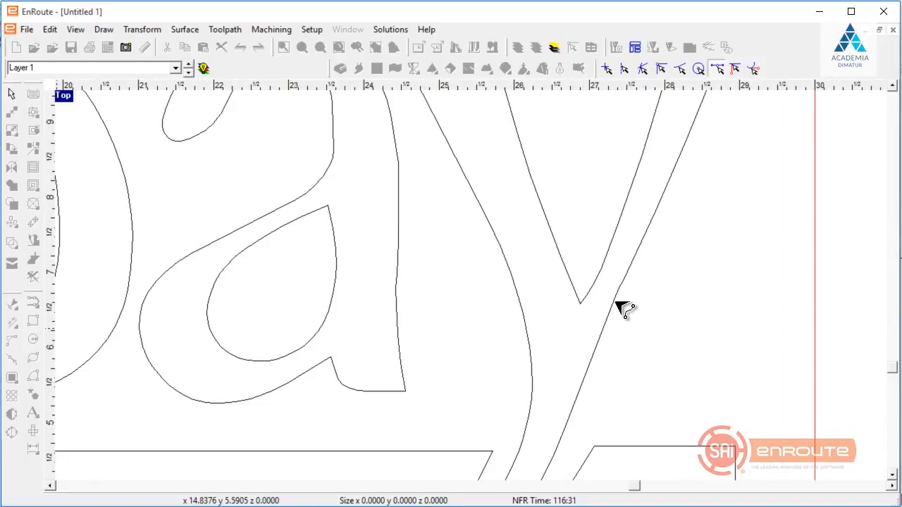
scroll(578, 345, down, 1)
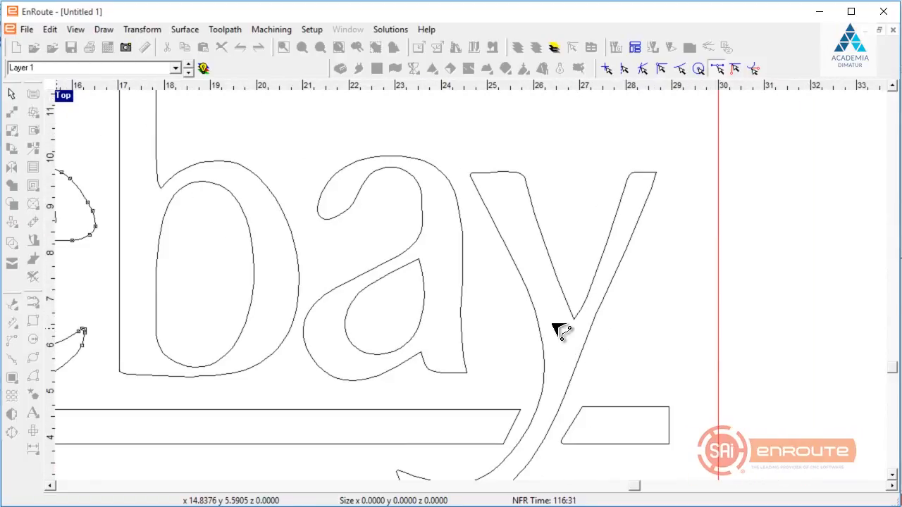
click(357, 197)
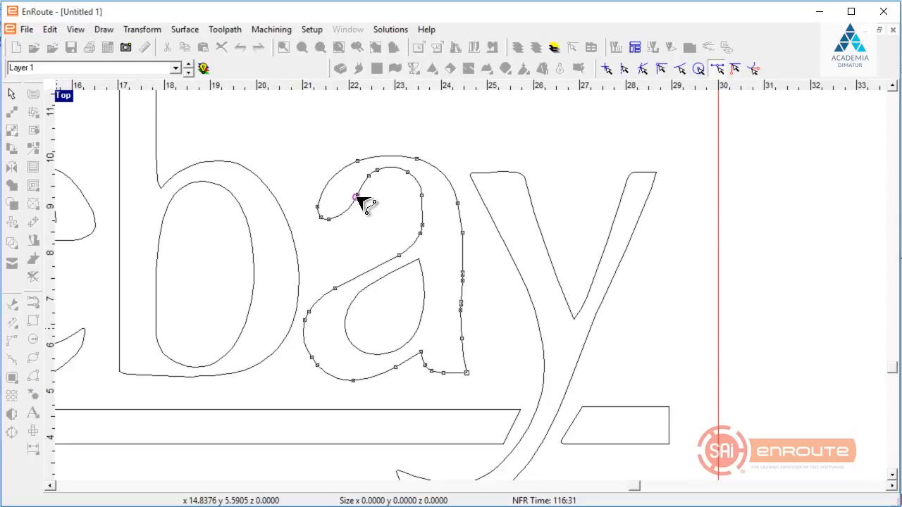
click(421, 231)
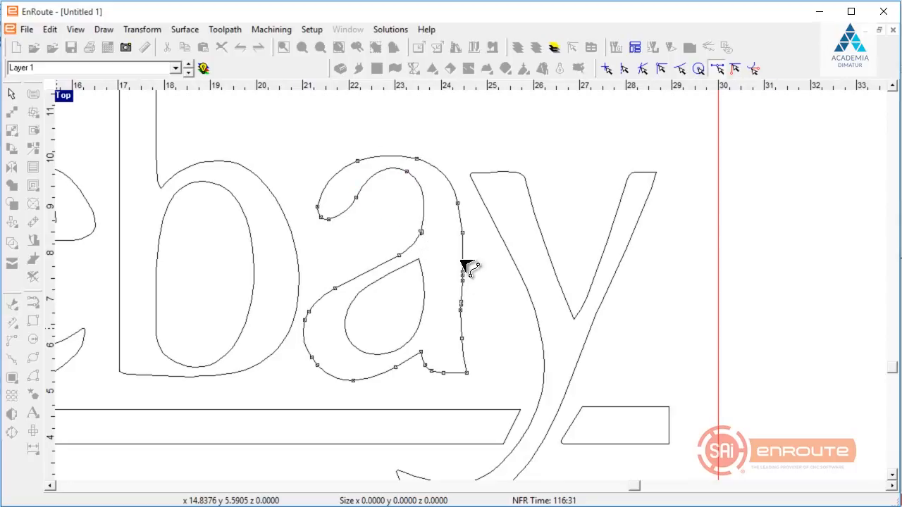
Smooth the outer stem contour of the letter a from its upper arch down to the foot corner, and exit point editing
click(416, 158)
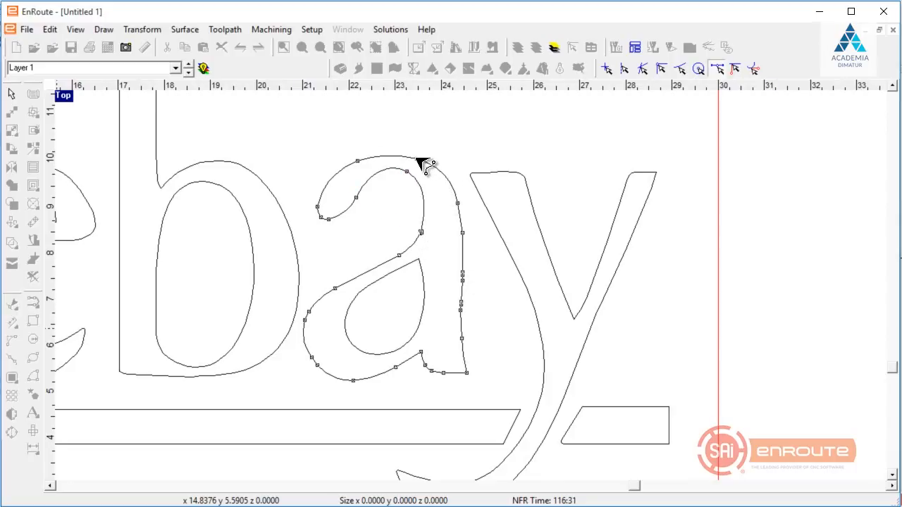
click(468, 372)
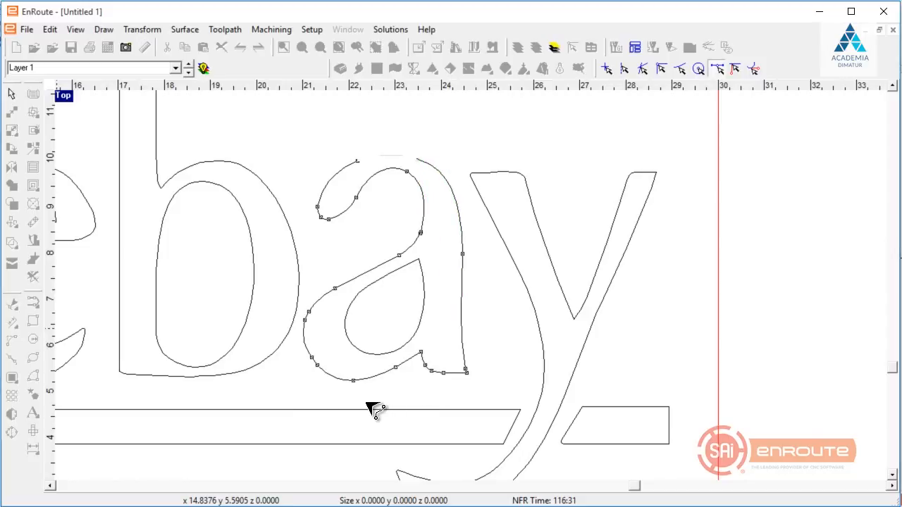
scroll(611, 384, down, 4)
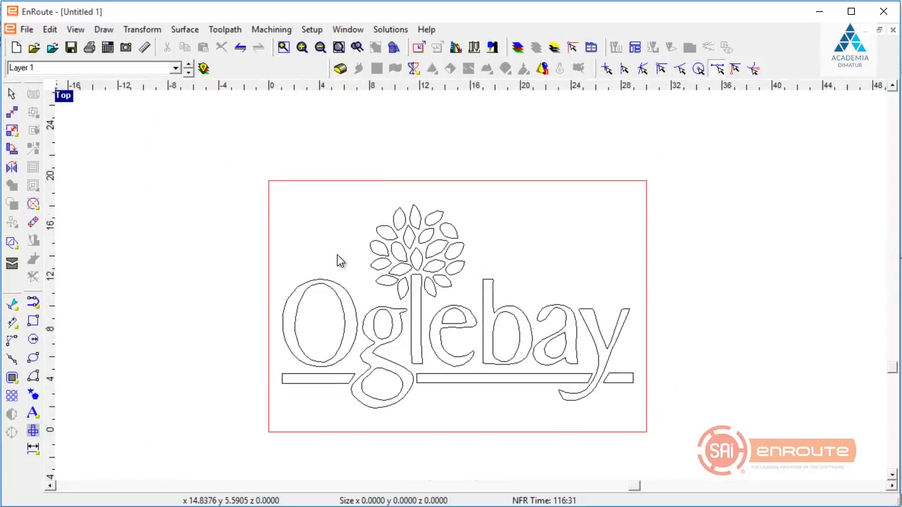
Scale the whole logo down proportionally to about 23.24 by 13.50 in, center it on the plate and deselect it
drag(278, 233, 714, 462)
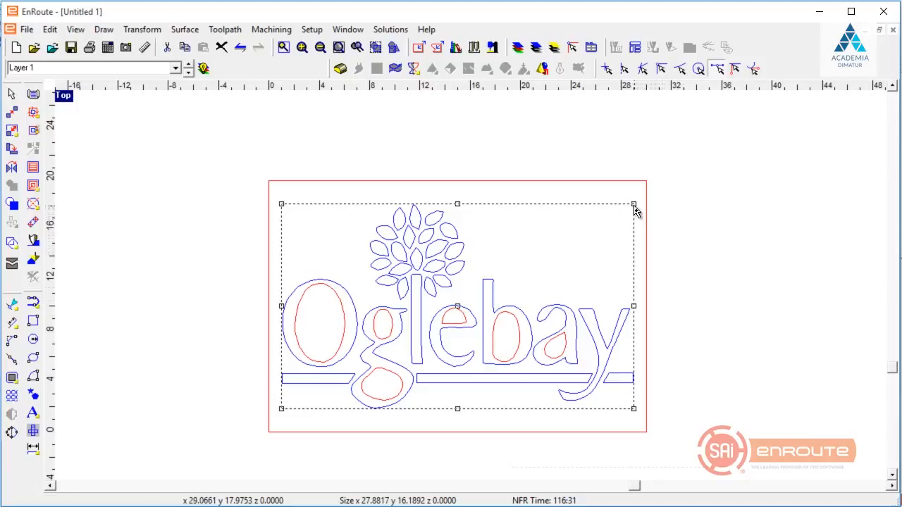
drag(633, 204, 575, 242)
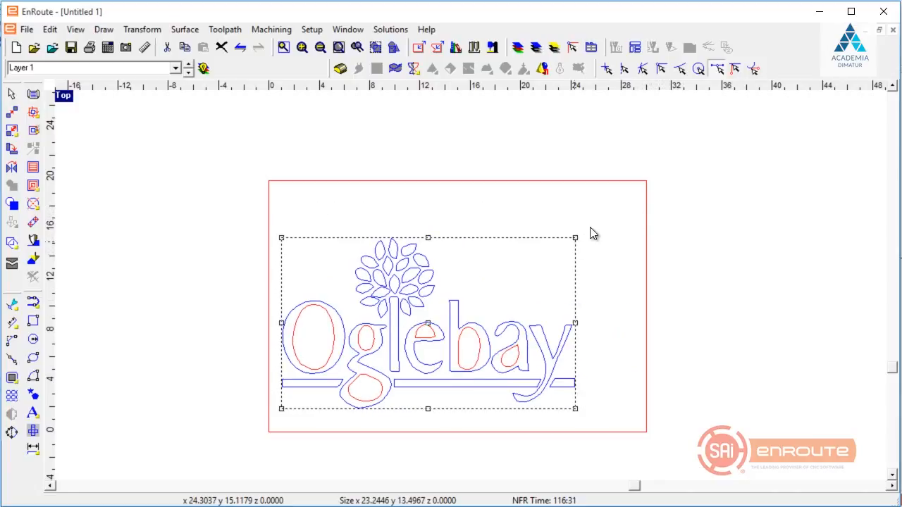
key(F5)
click(164, 294)
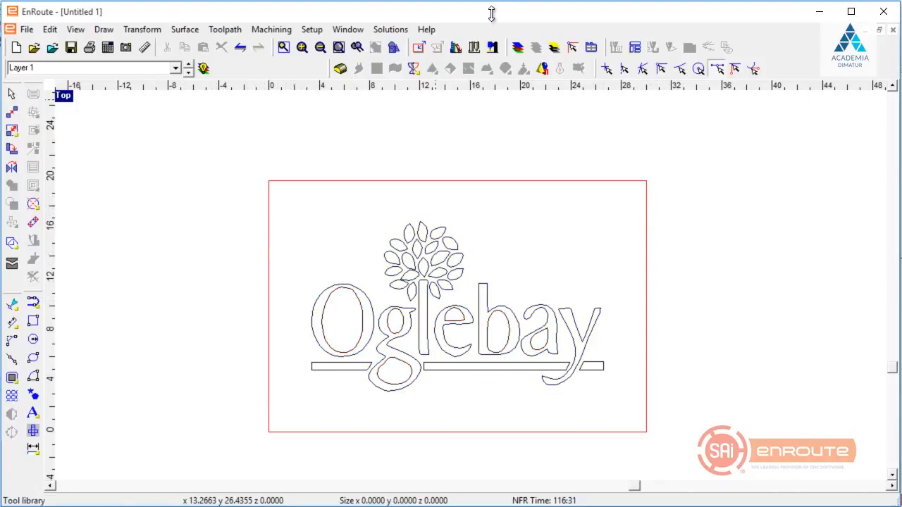
Check the plate dimensions and set up a border rectangle 28 in wide and 18 in high
click(418, 48)
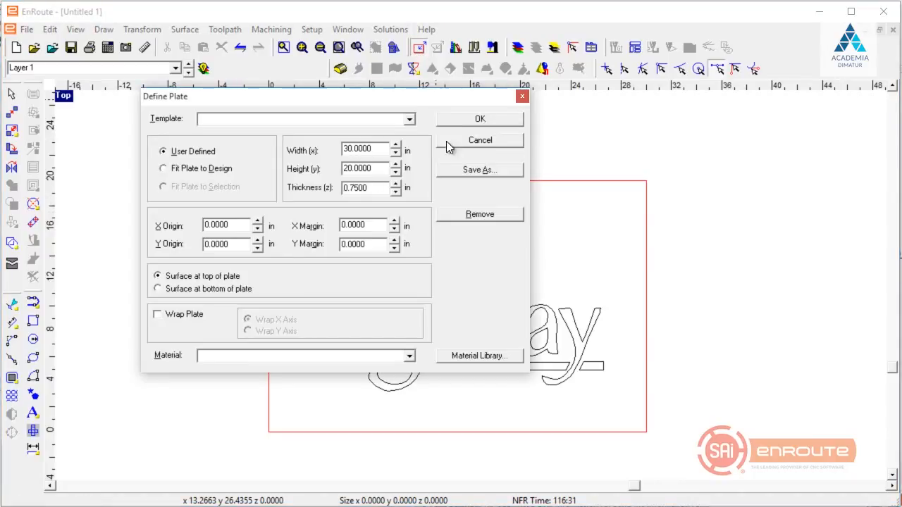
click(475, 139)
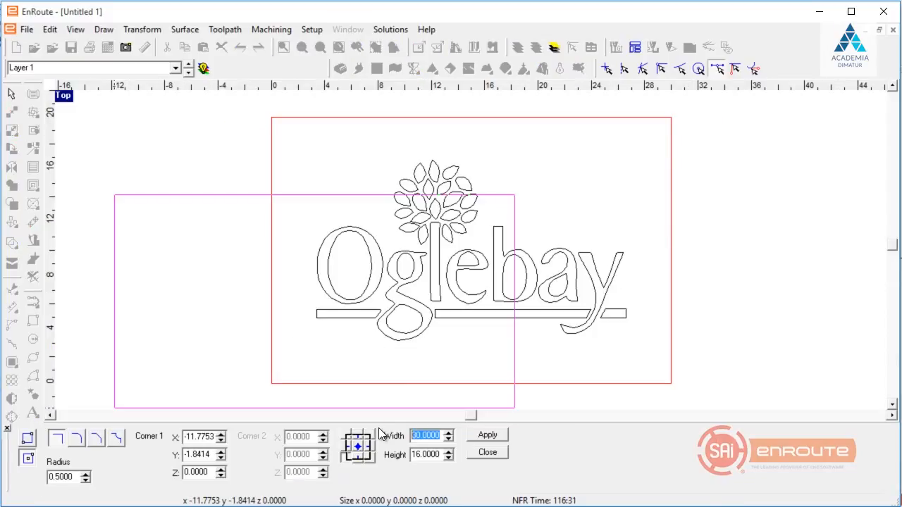
text(28)
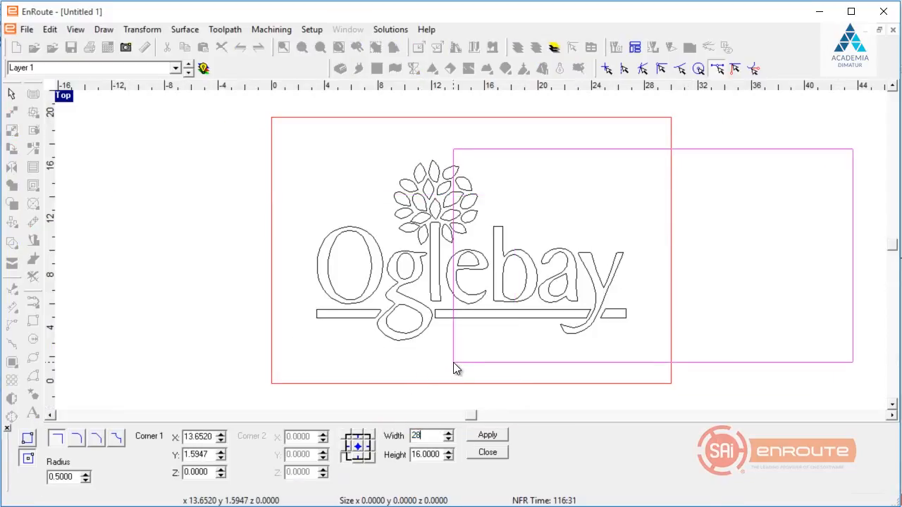
key(Tab)
text(18)
key(Tab)
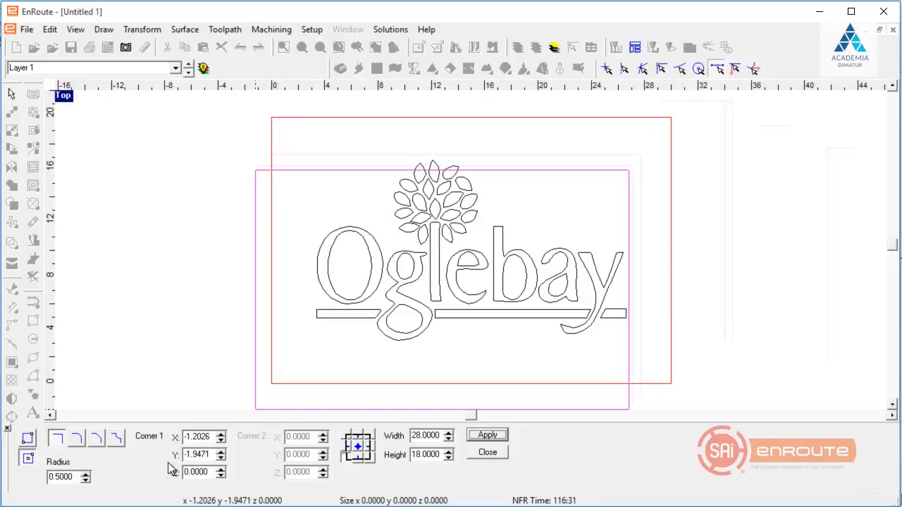
Place the border rectangle's first corner at X 1, Y 1 and create the rectangle
click(206, 437)
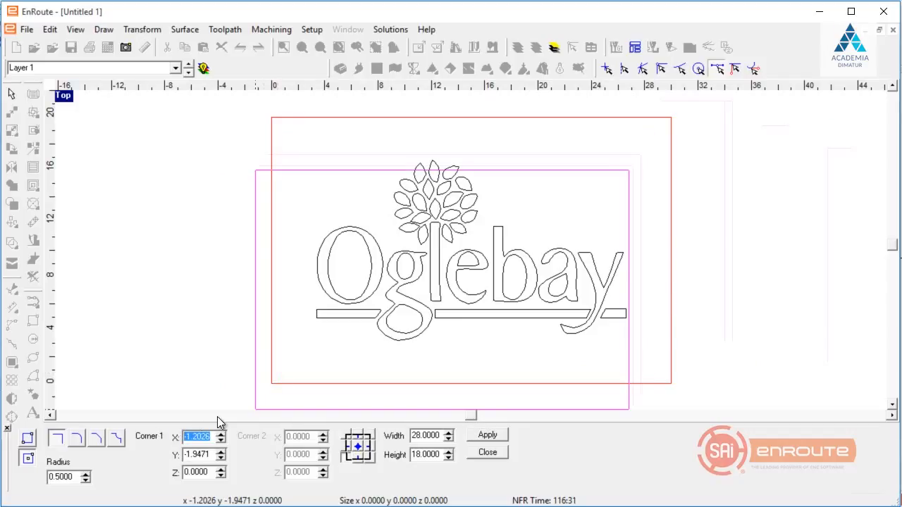
key(Tab)
text(1)
key(Tab)
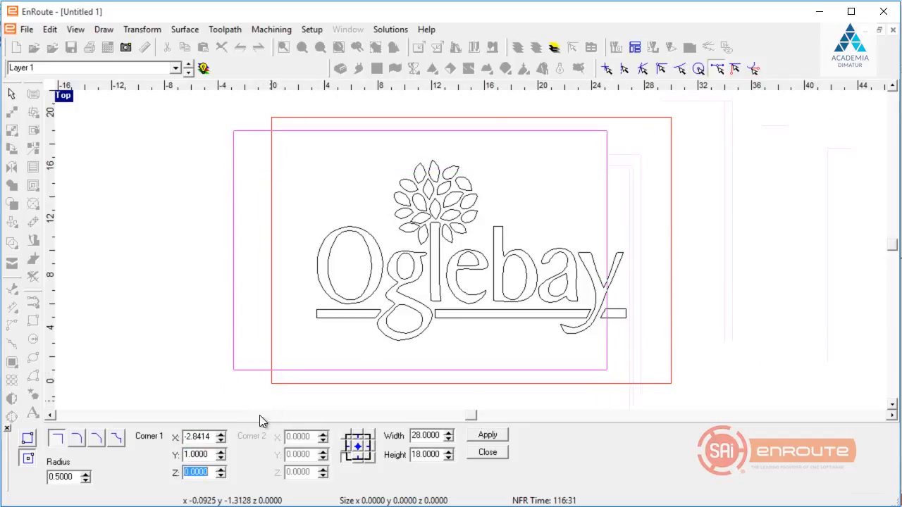
text(1)
key(Tab)
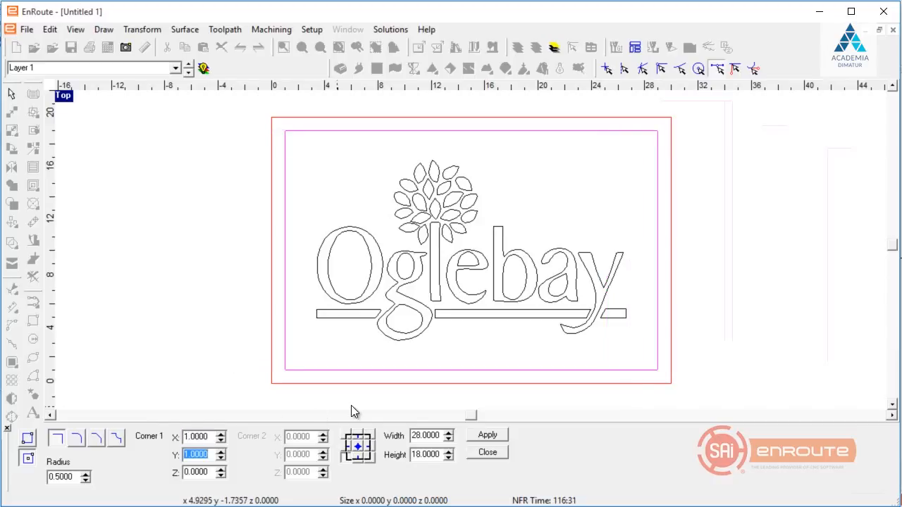
click(488, 435)
click(493, 451)
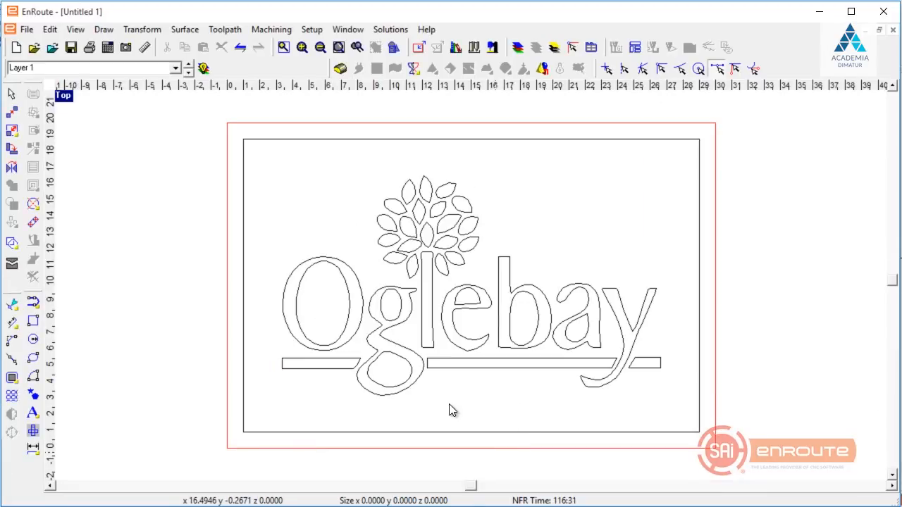
Apply an Island Fill toolpath to the border and the whole logo with the strategy "Island Fill with 3D Clean Pass 3/8 90D"
right_click(443, 405)
click(406, 419)
drag(328, 156, 733, 452)
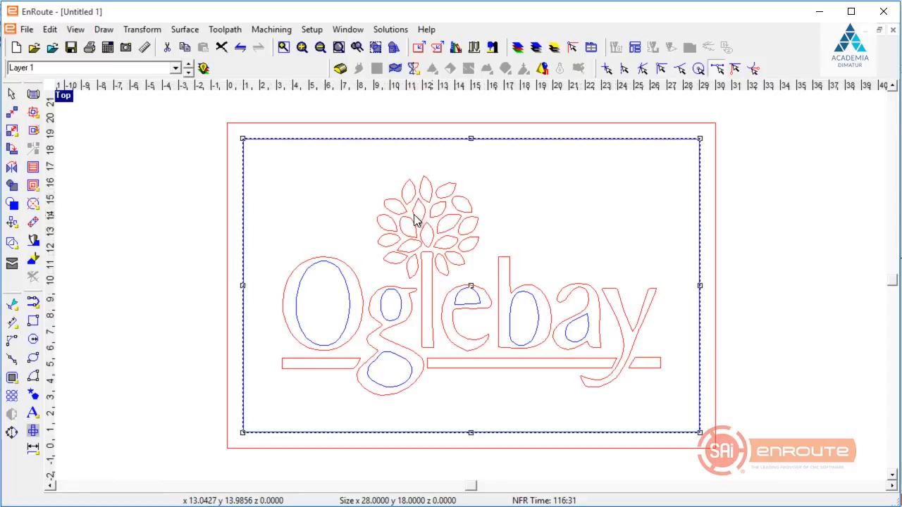
click(219, 31)
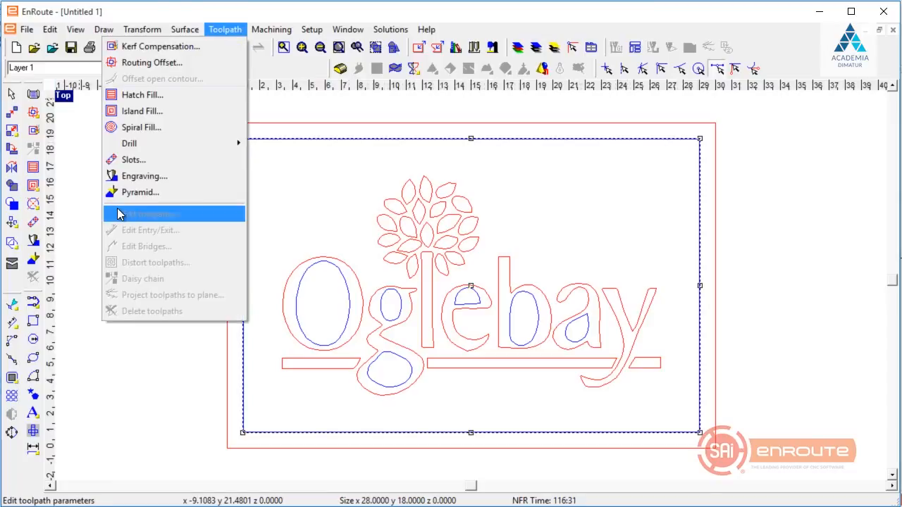
click(133, 111)
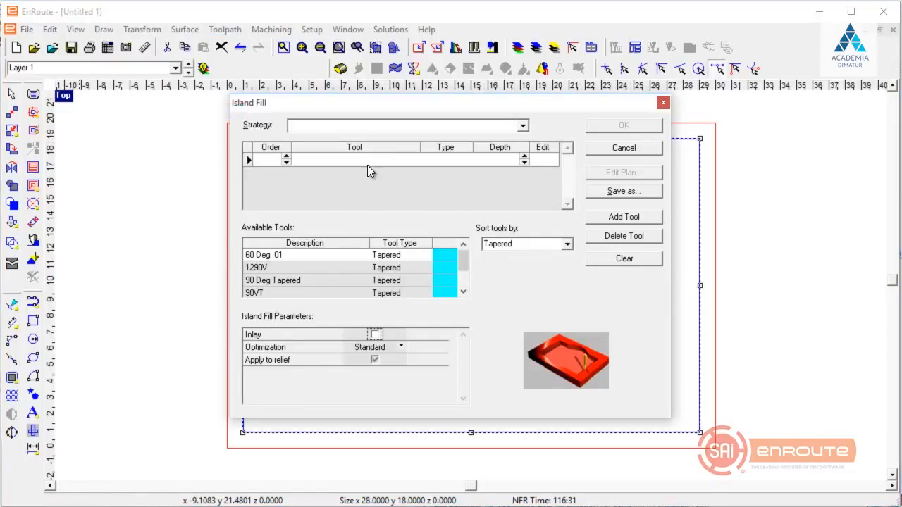
click(523, 125)
click(491, 156)
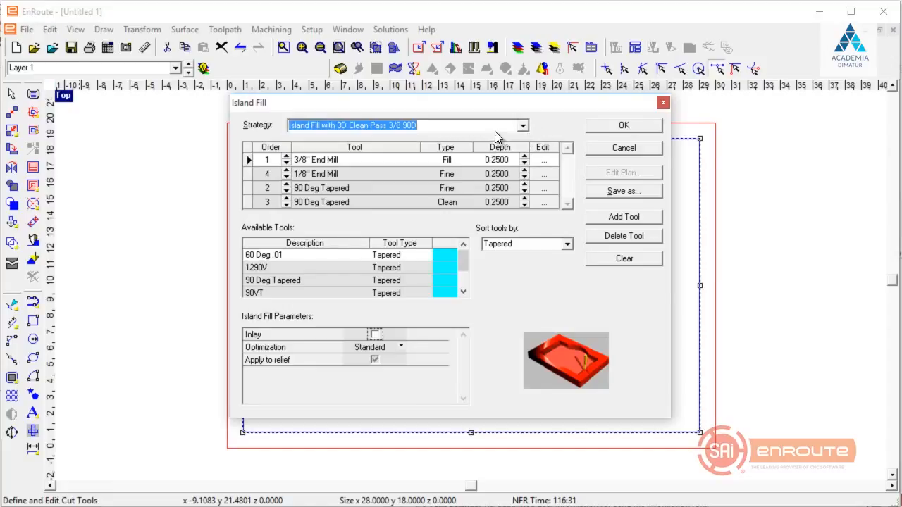
click(605, 127)
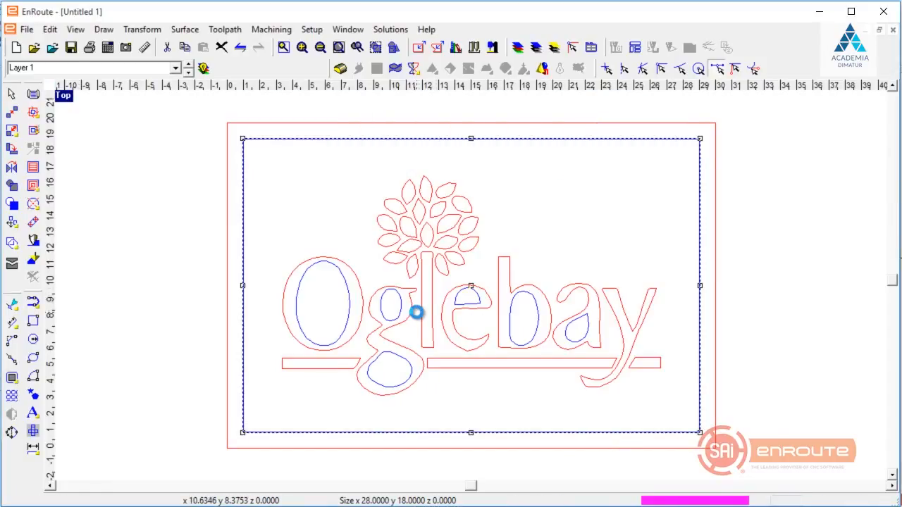
Review the tools, cutting order and depths in the island fill's strategy definition, leaving them as they are
scroll(560, 273, up, 3)
scroll(485, 251, down, 2)
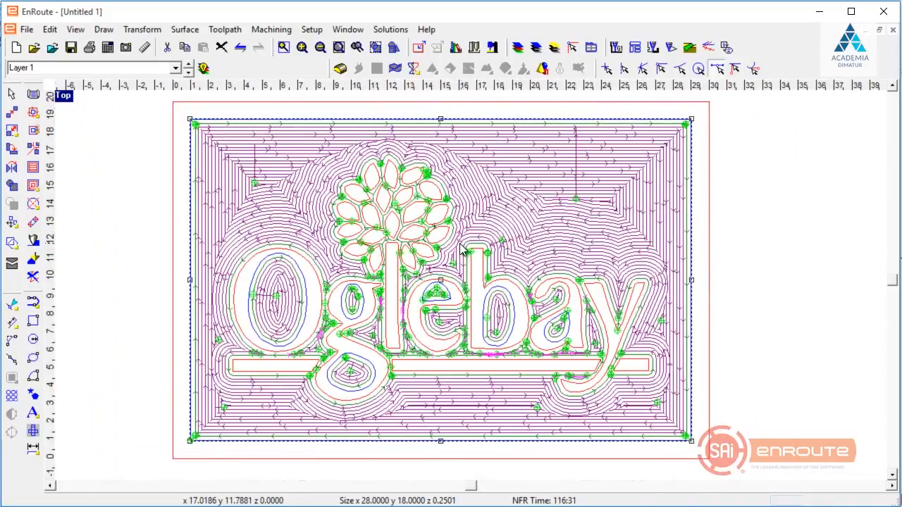
scroll(493, 323, up, 2)
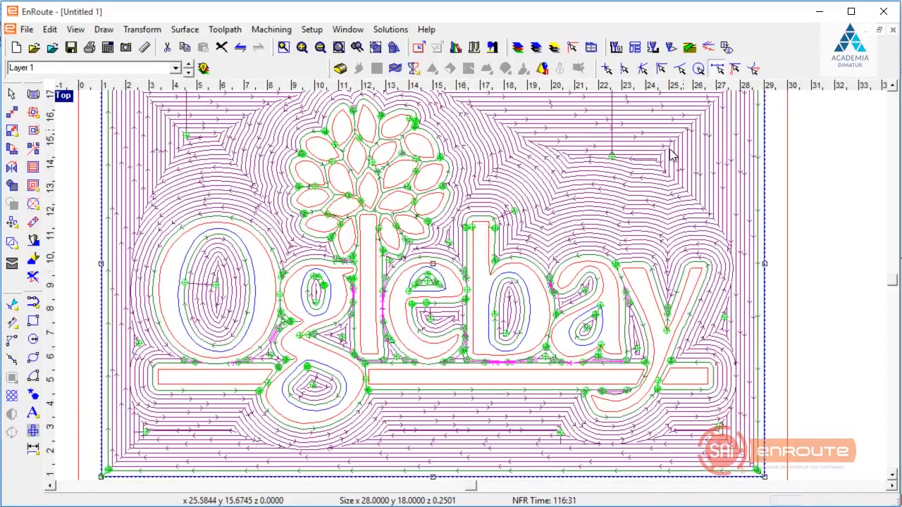
right_click(639, 183)
click(676, 420)
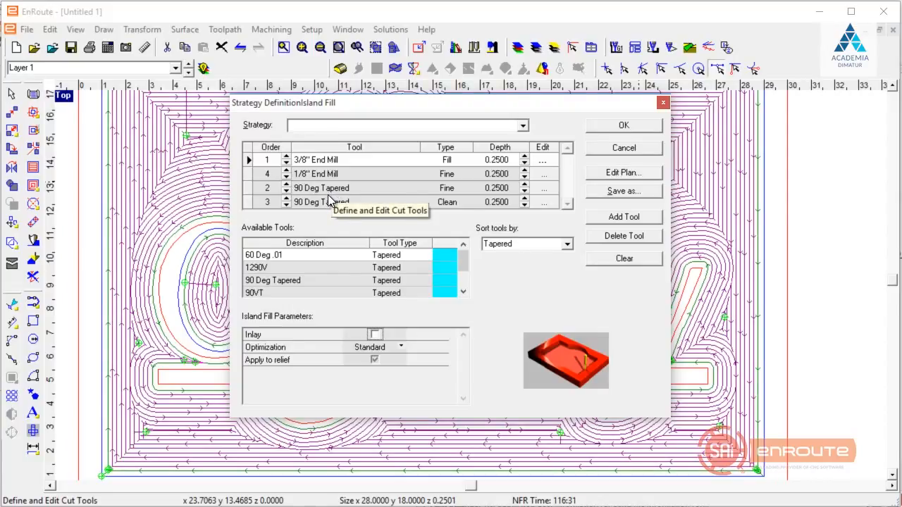
click(663, 105)
Examine the fill, fine and clean-pass toolpaths in the narrow gaps around the letters g, l and e
scroll(288, 334, up, 2)
scroll(338, 150, up, 2)
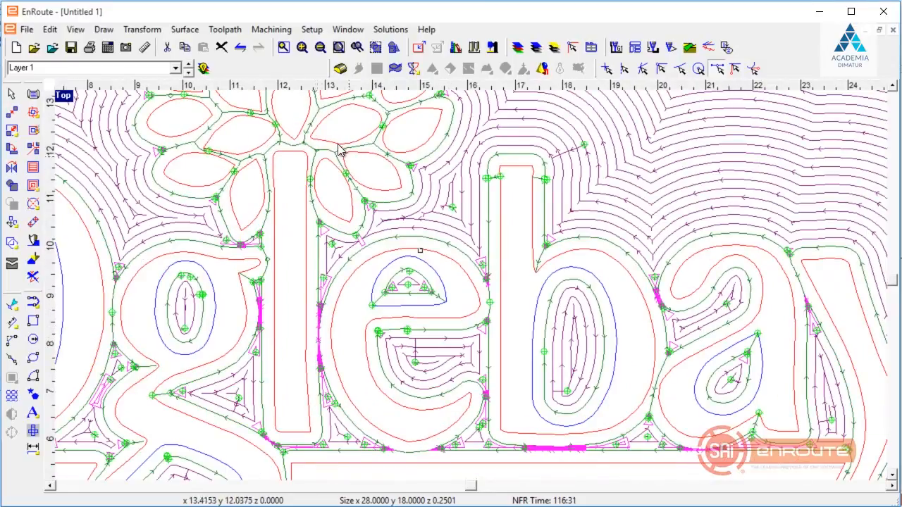
scroll(268, 265, up, 2)
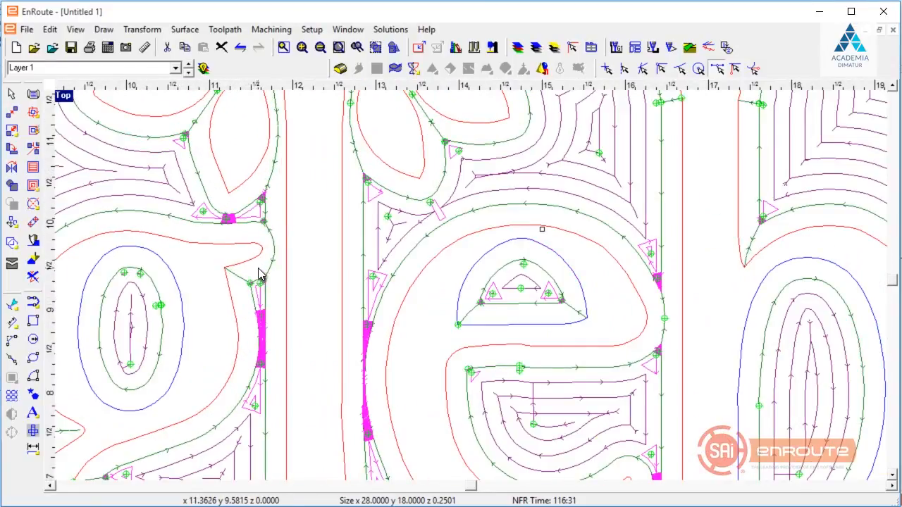
scroll(260, 320, up, 2)
scroll(264, 301, down, 6)
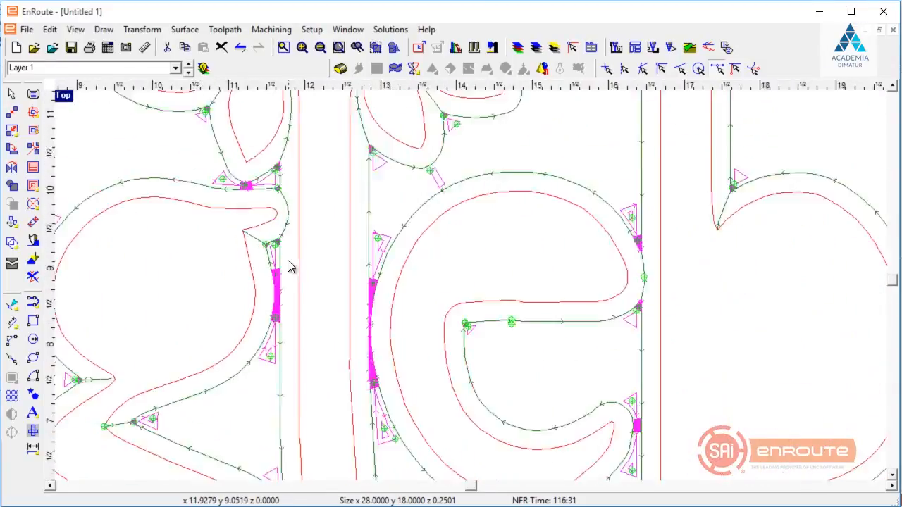
scroll(426, 279, down, 1)
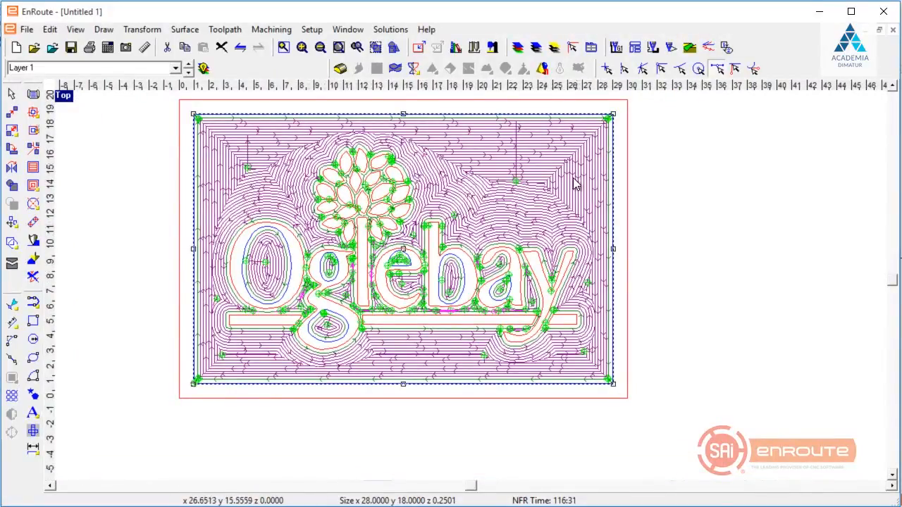
Create a square-cornered rectangle 30 in wide and 20 in high and center it on the plate around the sign
click(712, 232)
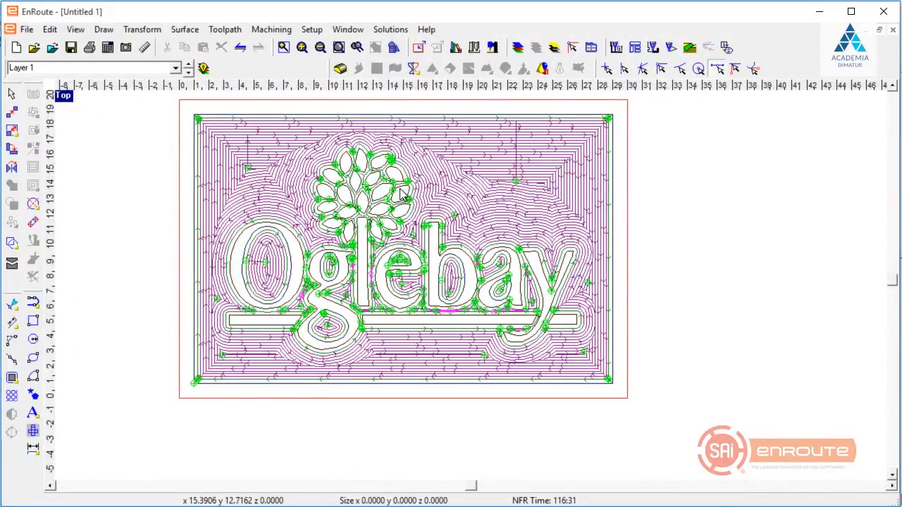
click(33, 323)
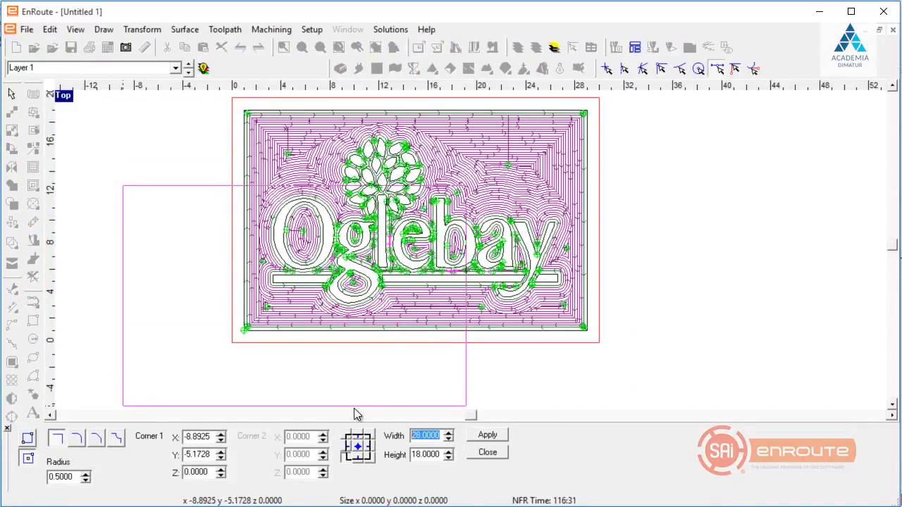
text(30)
key(Tab)
text(20)
key(Tab)
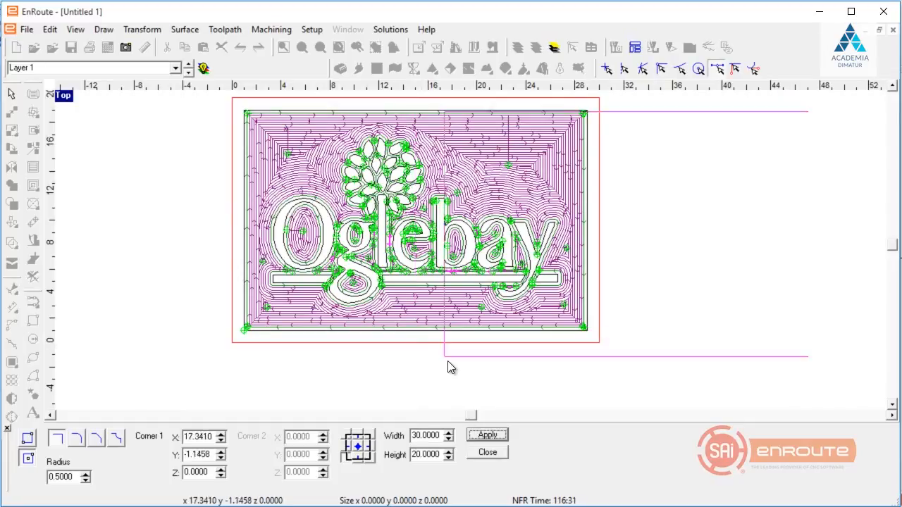
click(433, 392)
click(425, 427)
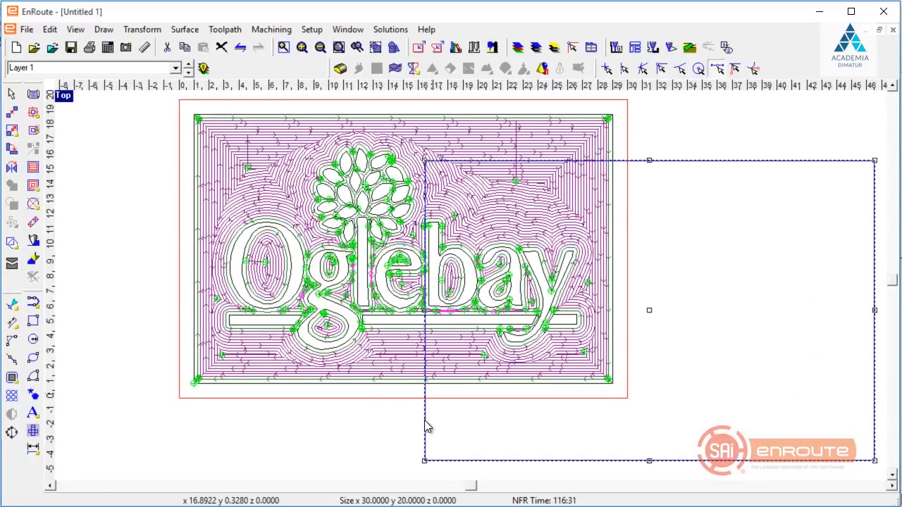
key(F5)
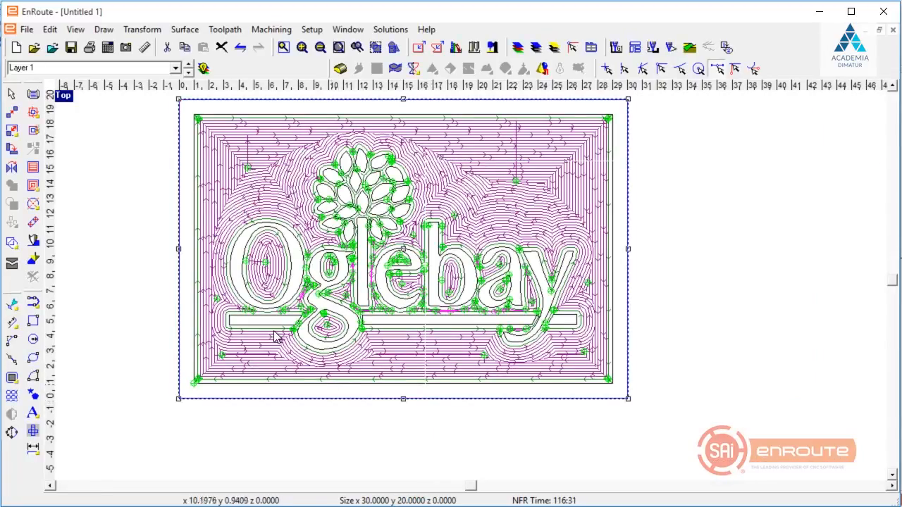
Apply an external Router Offset to the 30 x 20 in rectangle with the strategy "Cut Out 3/8 End Mill" at a depth of 0.76 in
click(33, 112)
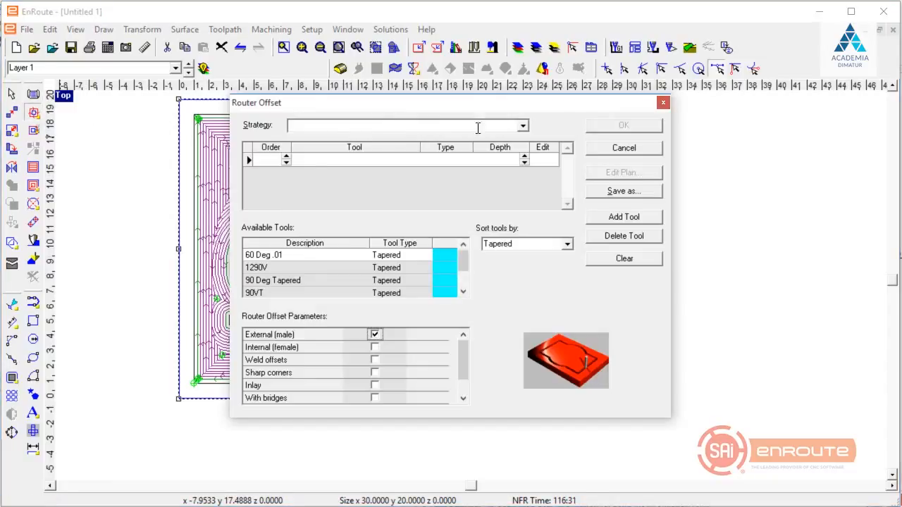
click(523, 126)
click(457, 139)
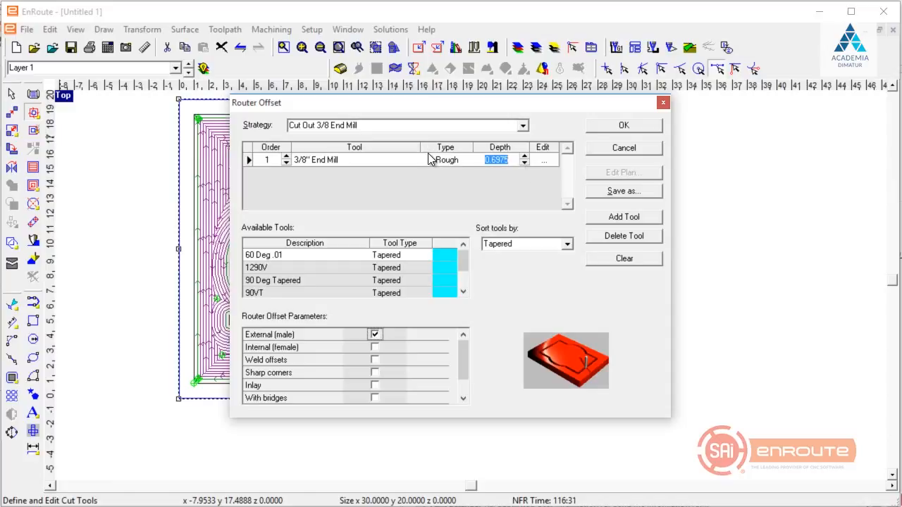
text(.76)
key(Return)
click(639, 129)
scroll(517, 228, down, 1)
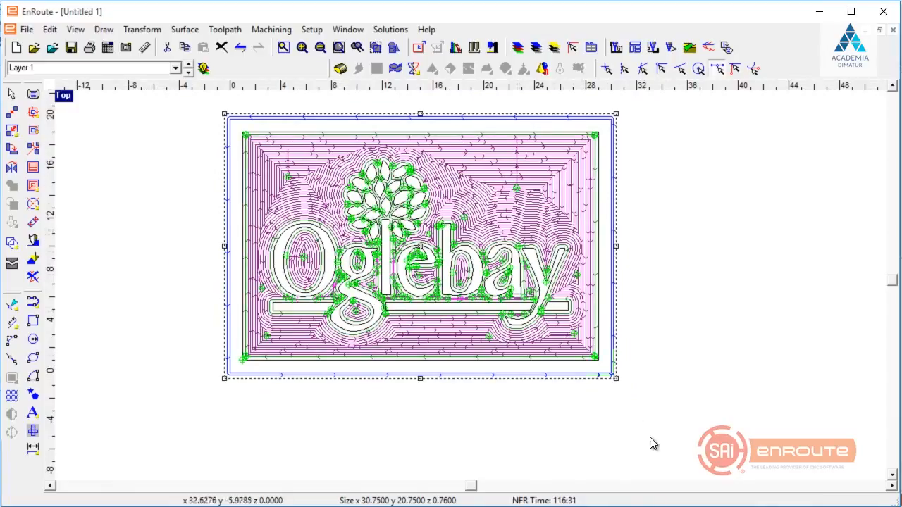
scroll(650, 435, up, 2)
scroll(615, 363, down, 2)
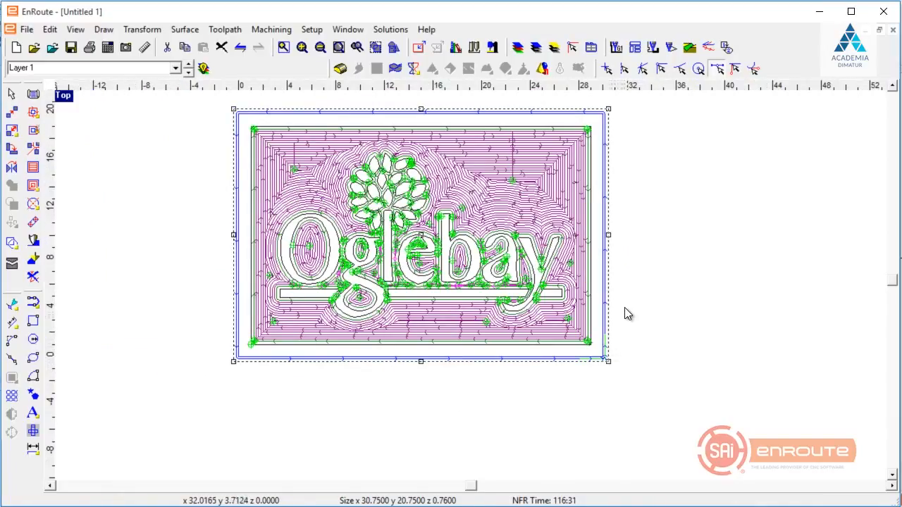
Set the offset start point preference to Longest Segment, using the segment midpoint
double_click(647, 279)
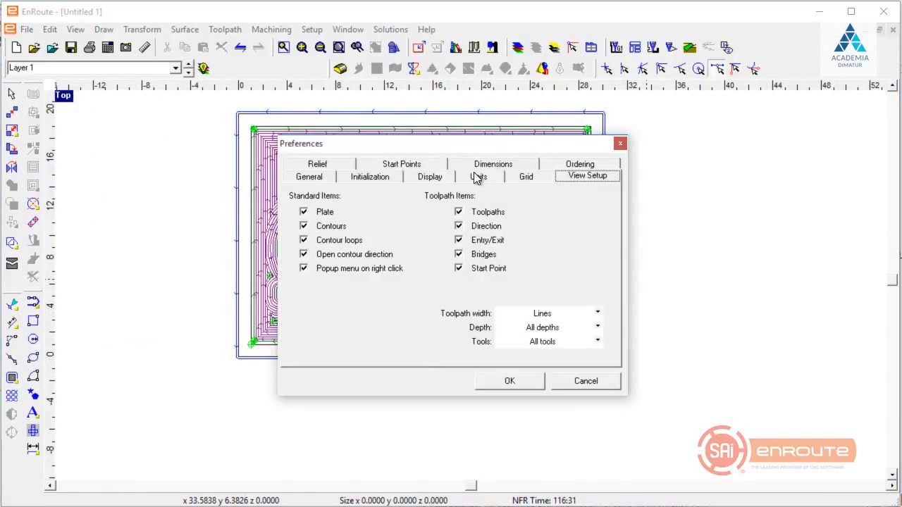
click(402, 164)
click(331, 314)
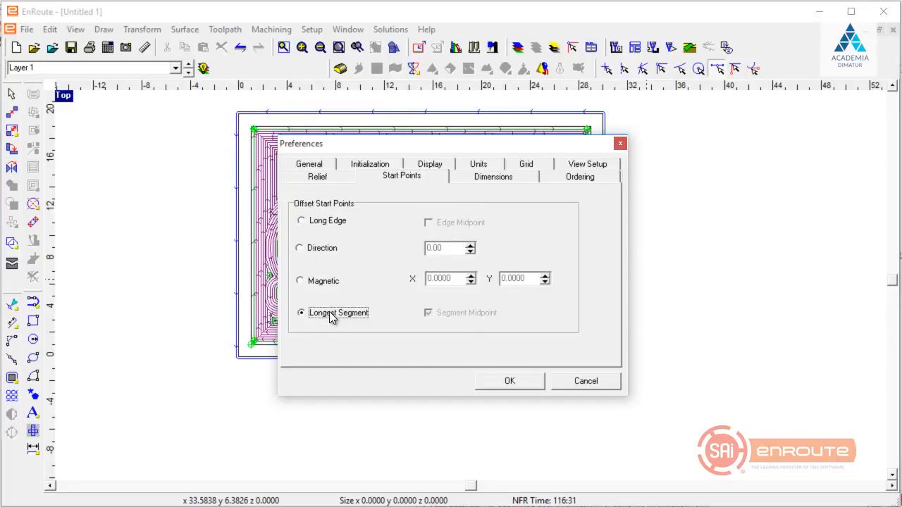
click(443, 314)
click(510, 382)
click(459, 359)
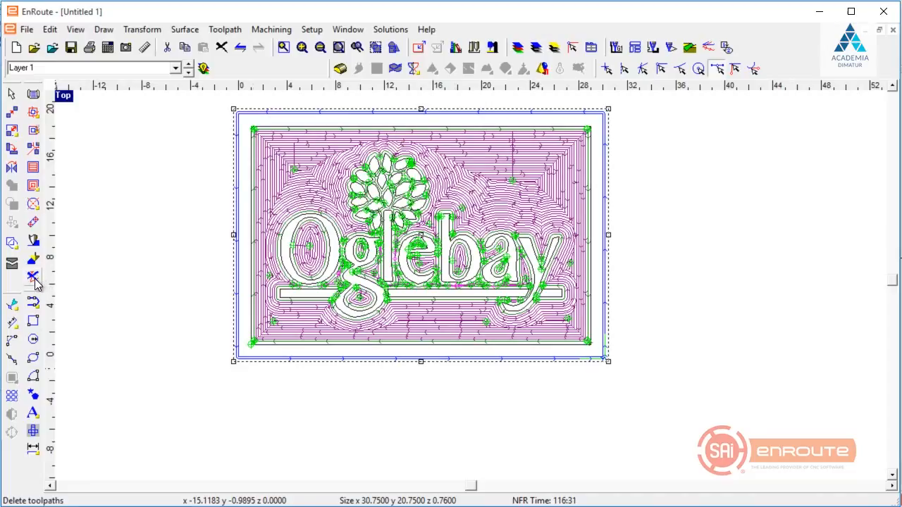
Delete the outer rectangle's cut-out toolpath and recreate it with the same 3/8 End Mill Router Offset settings
click(33, 279)
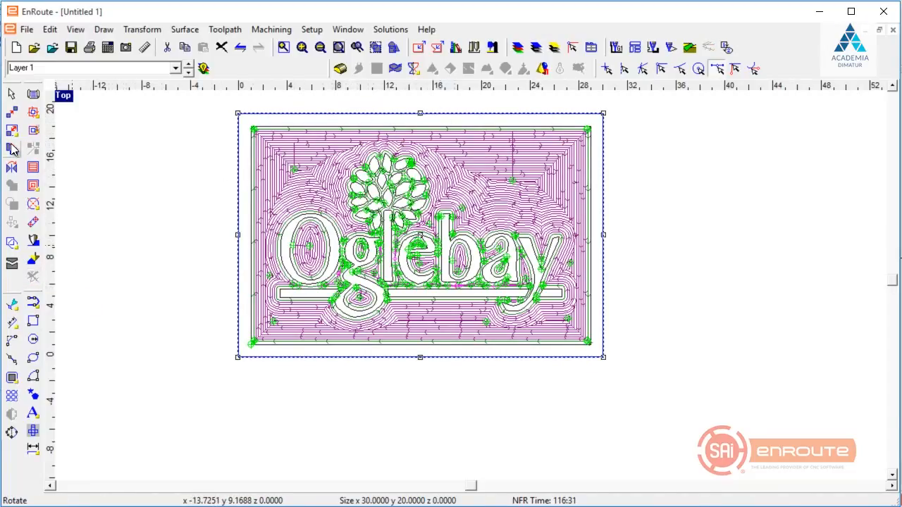
click(33, 112)
click(625, 126)
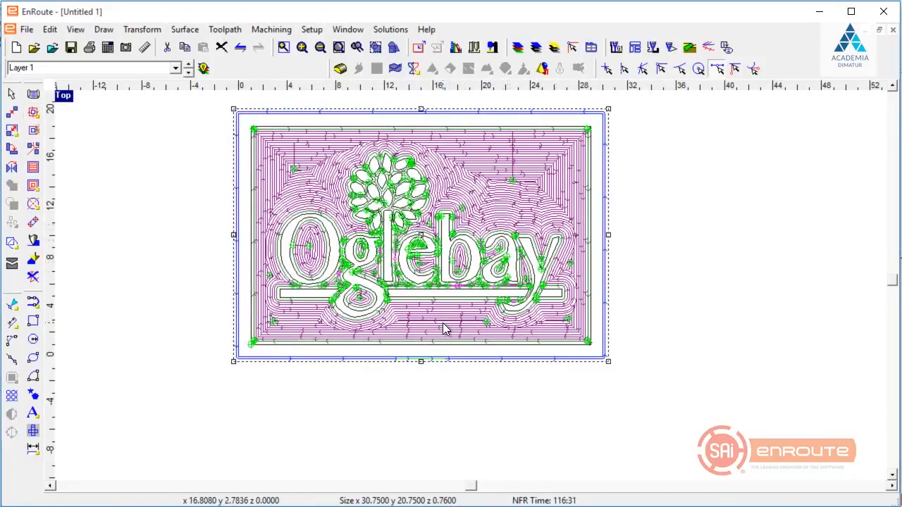
click(480, 402)
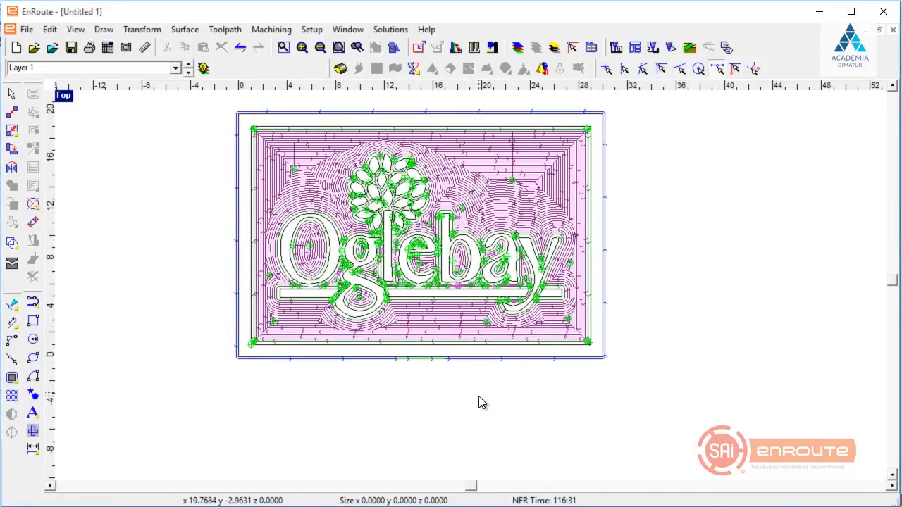
scroll(480, 403, down, 1)
click(433, 370)
scroll(437, 372, up, 2)
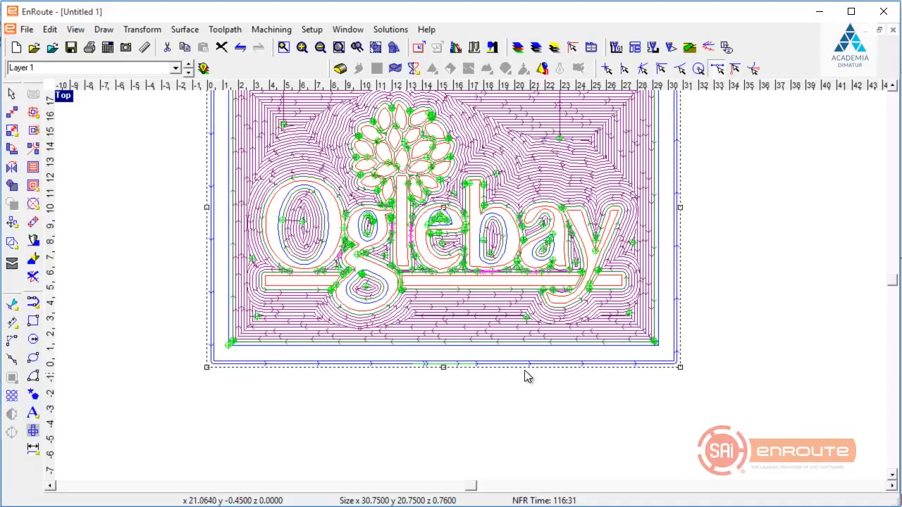
scroll(347, 359, down, 1)
scroll(301, 370, up, 2)
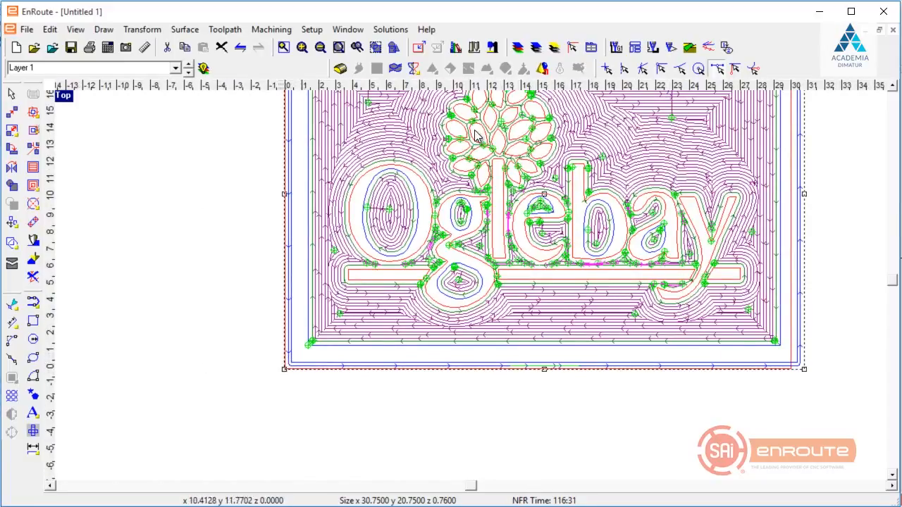
Redefine the plate from a template as a 96 x 48 in sheet, 0.75 in thick
click(283, 46)
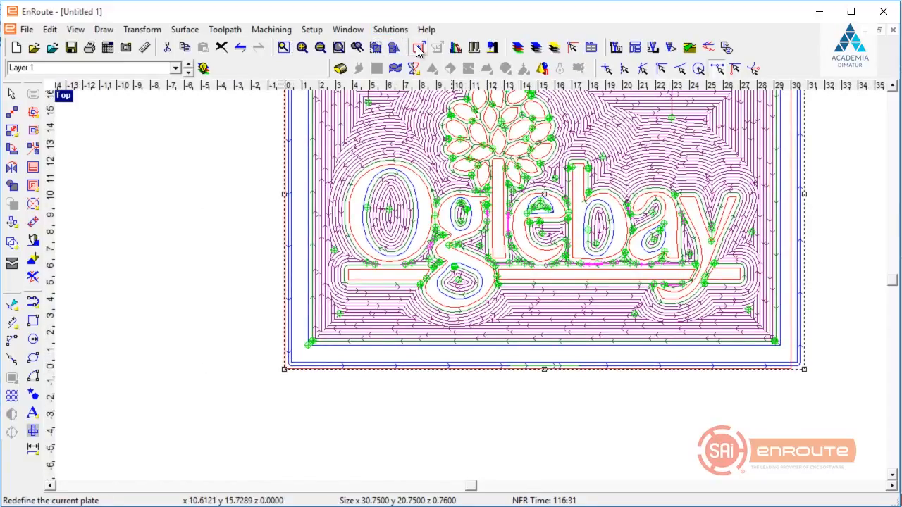
click(418, 47)
click(410, 119)
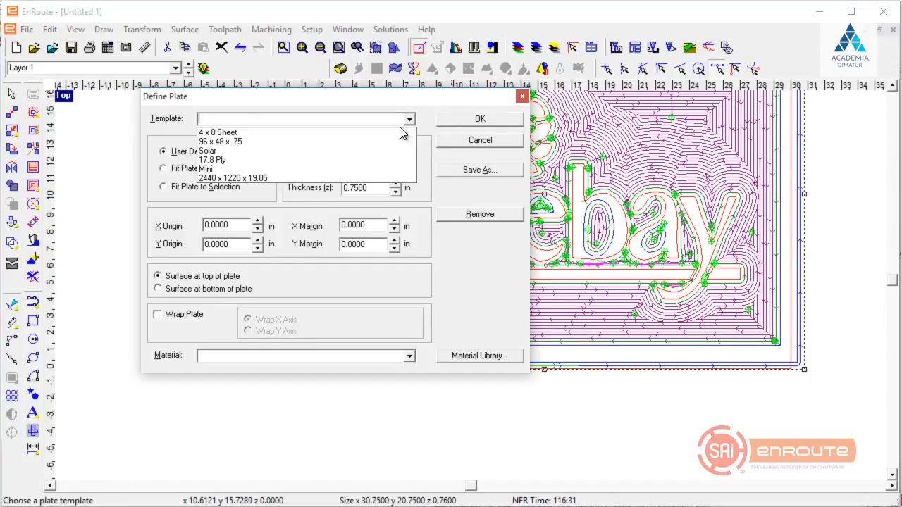
click(402, 129)
click(480, 119)
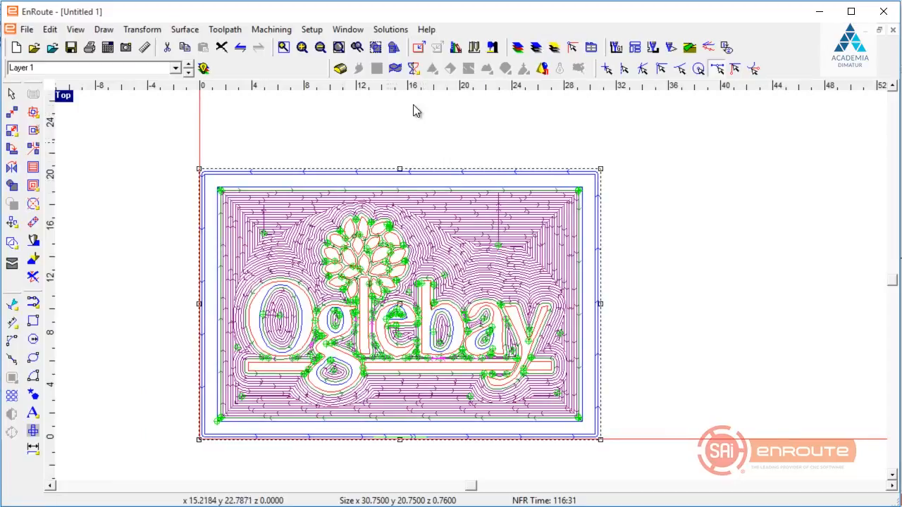
Redefine the plate so that it fits the selected cut-out rectangle and its toolpath
click(375, 47)
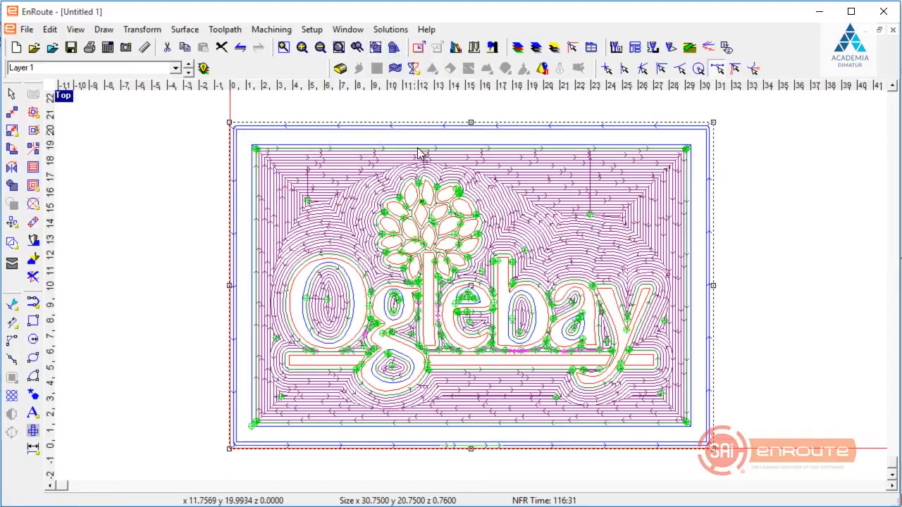
click(418, 47)
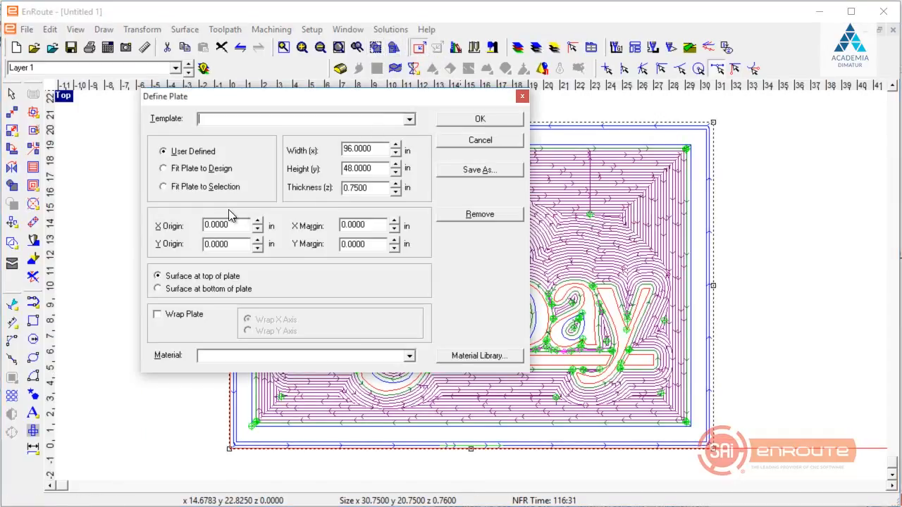
click(207, 187)
click(473, 119)
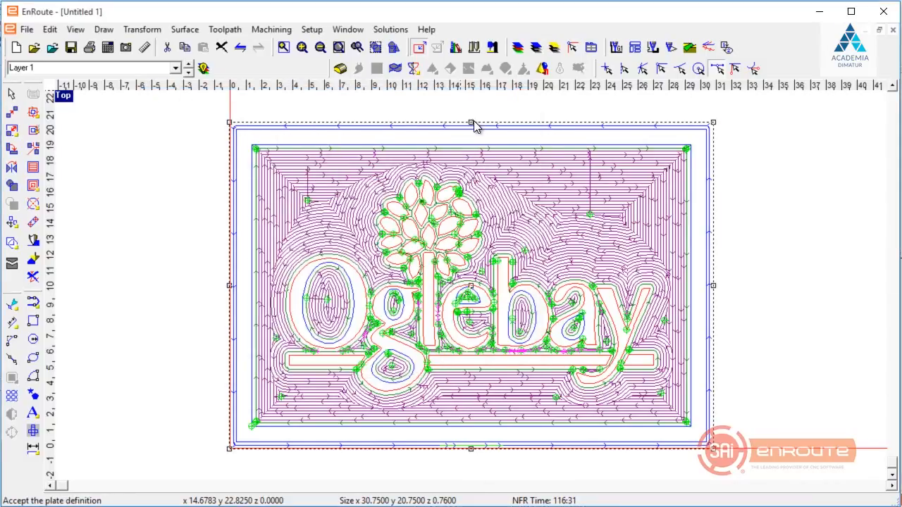
Run a shaded cutting simulation of the sign at 30 dpi and examine the raised letters and tree from several angles
click(705, 71)
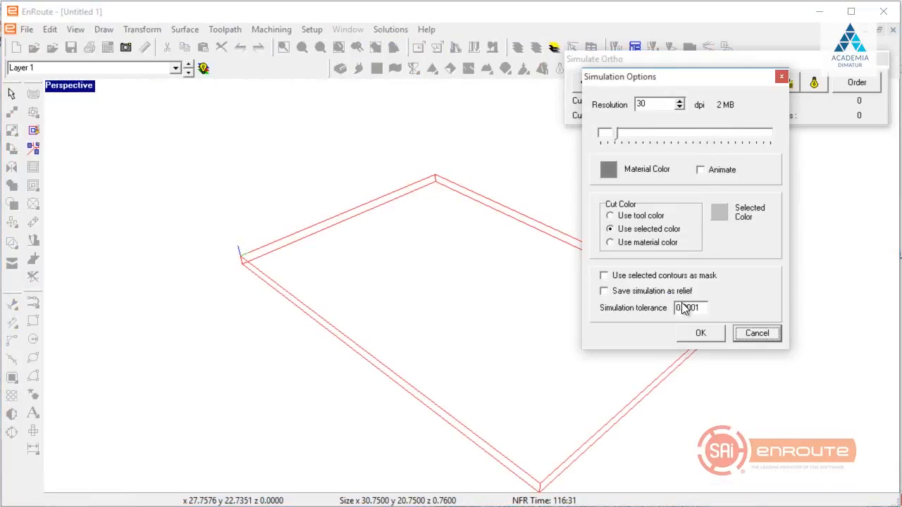
click(698, 333)
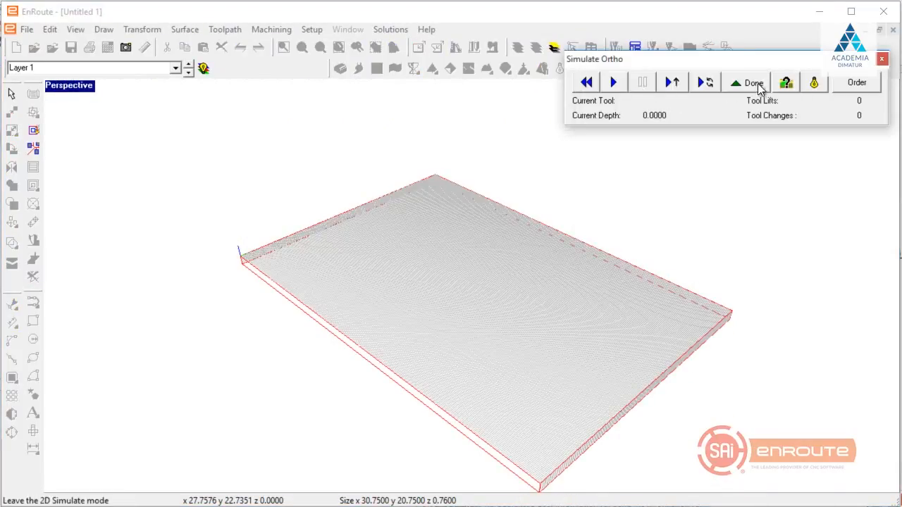
click(814, 82)
click(613, 83)
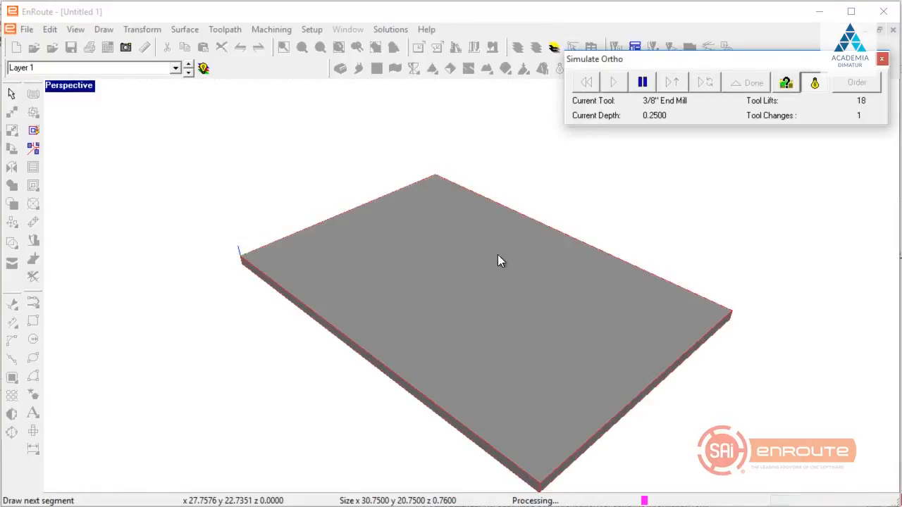
drag(497, 255, 529, 236)
middle_drag(527, 229, 462, 292)
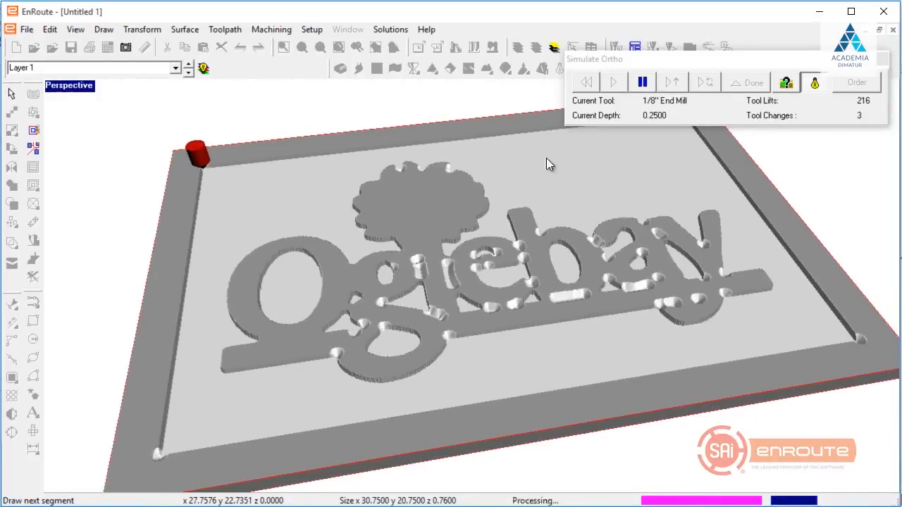
scroll(593, 284, up, 1)
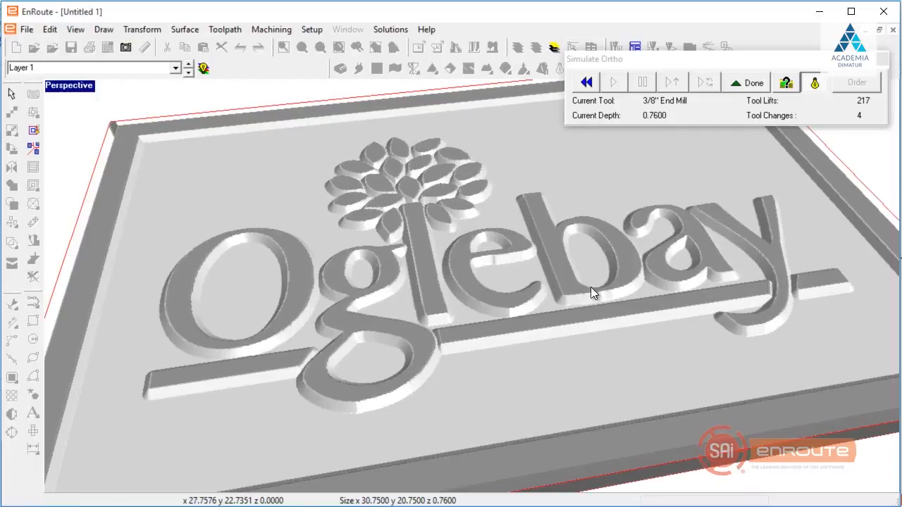
middle_drag(650, 357, 447, 426)
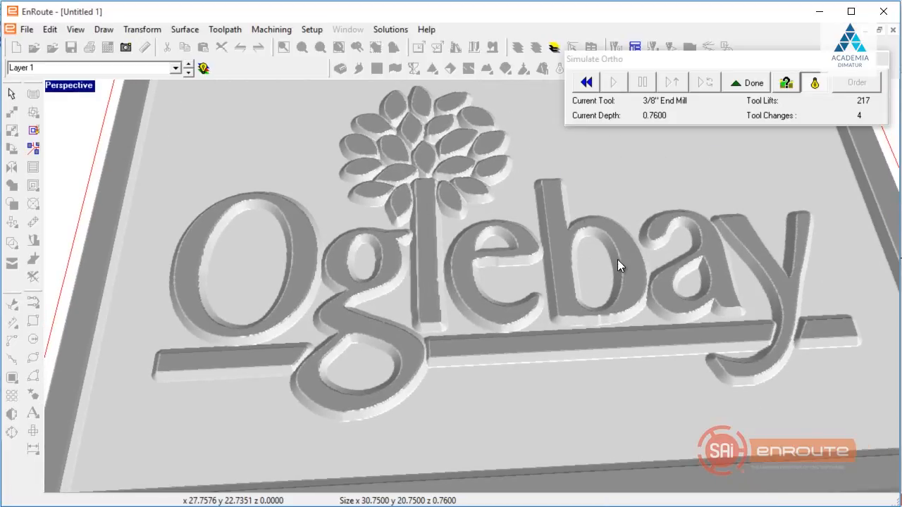
middle_drag(617, 260, 635, 250)
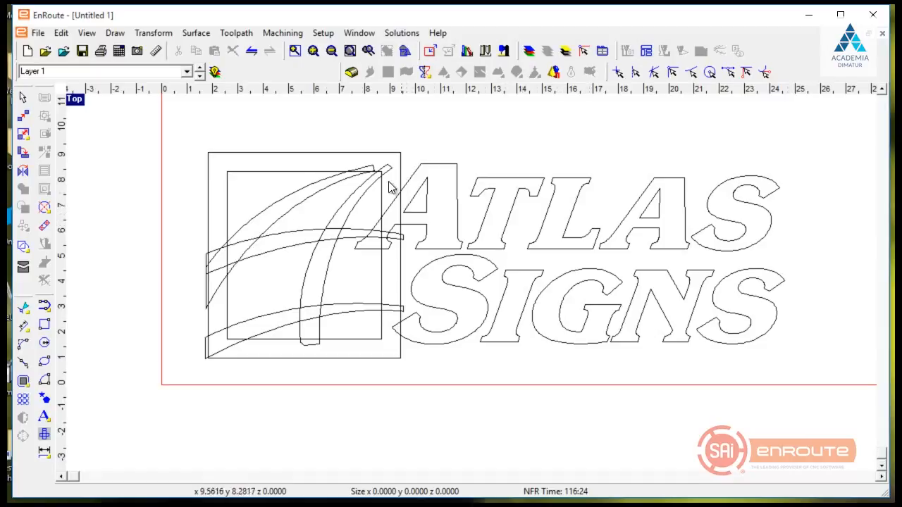
Display the edit points on the contour of the large S in the "SIGNS" line of the Atlas Signs artwork
scroll(292, 207, up, 2)
scroll(472, 120, down, 1)
scroll(381, 146, down, 1)
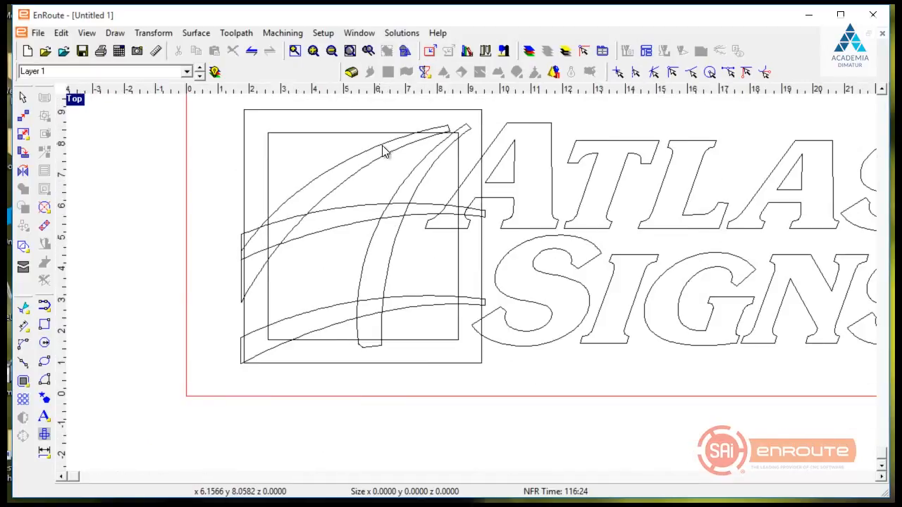
middle_drag(559, 189, 420, 226)
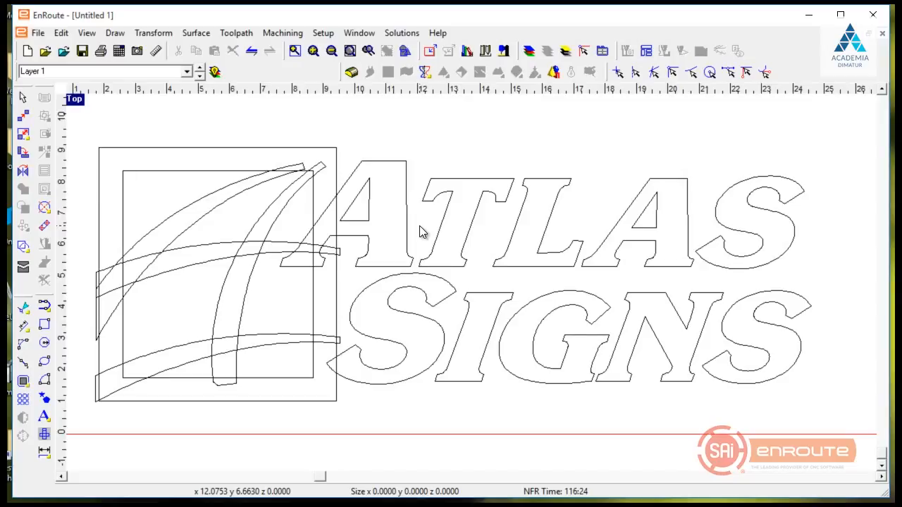
scroll(383, 337, up, 2)
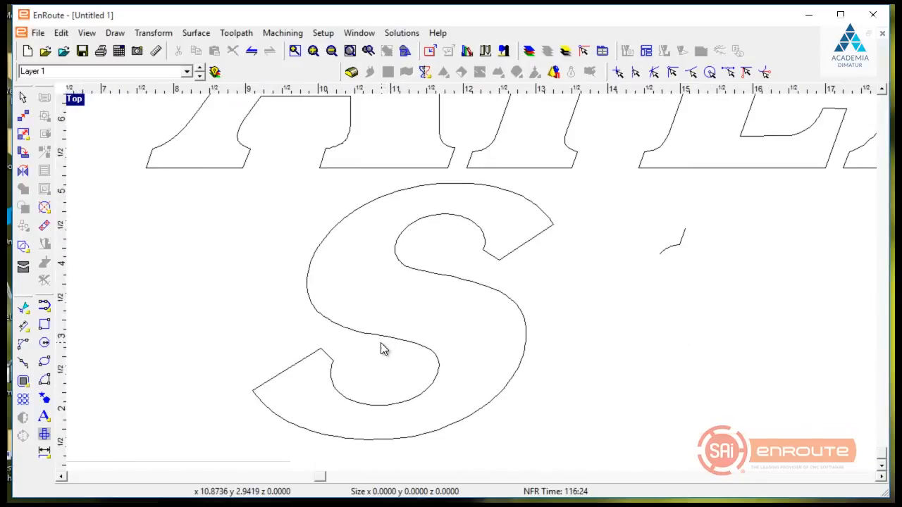
click(23, 308)
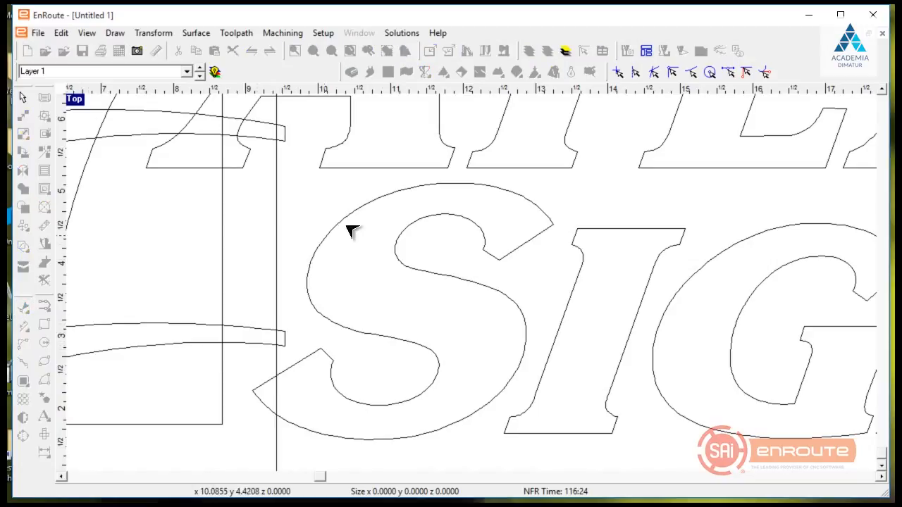
click(372, 205)
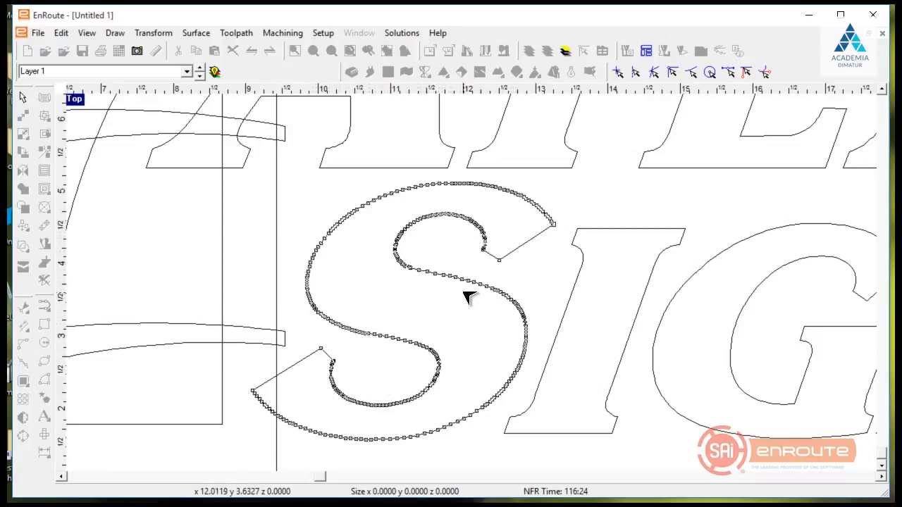
Finish editing the points on the large S and return to the whole Atlas Signs artwork
right_click(445, 343)
click(476, 350)
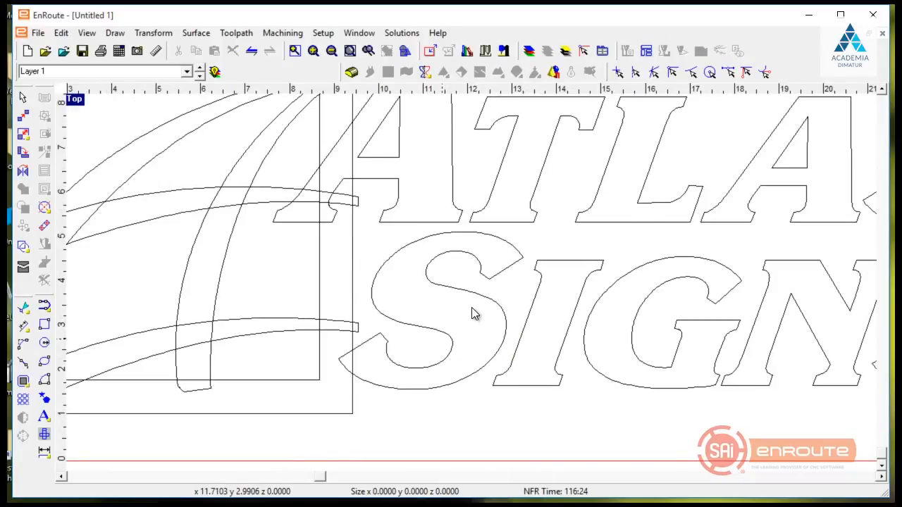
scroll(471, 314, down, 2)
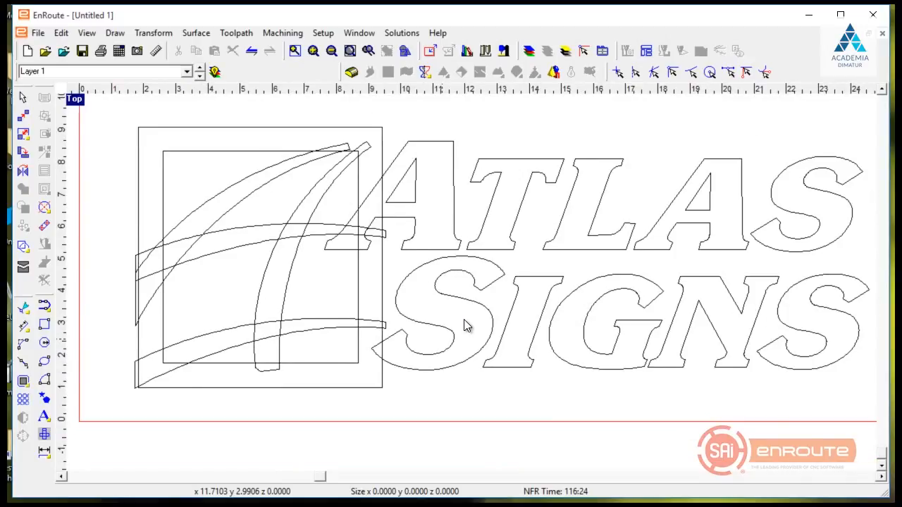
scroll(462, 324, down, 1)
Clean up all contours of the Atlas Signs artwork with a cleanup tolerance of 0.0030
drag(205, 151, 775, 402)
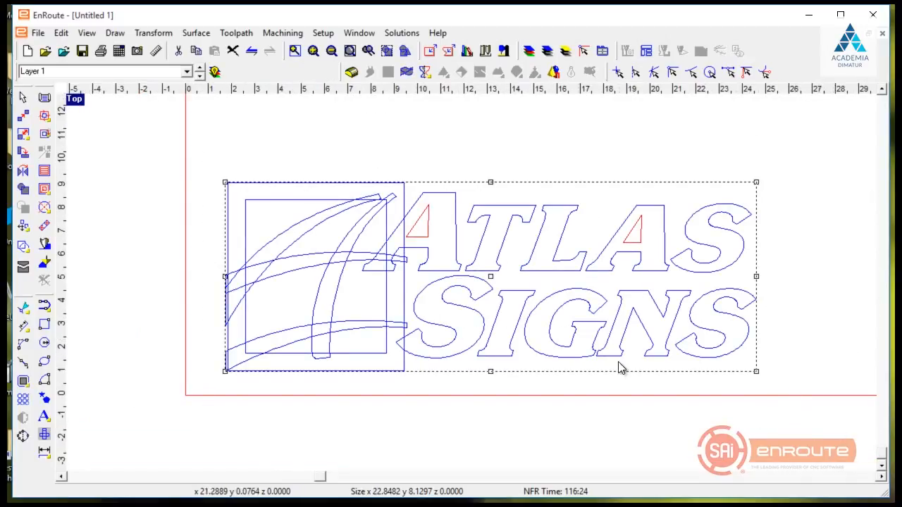
scroll(594, 276, up, 1)
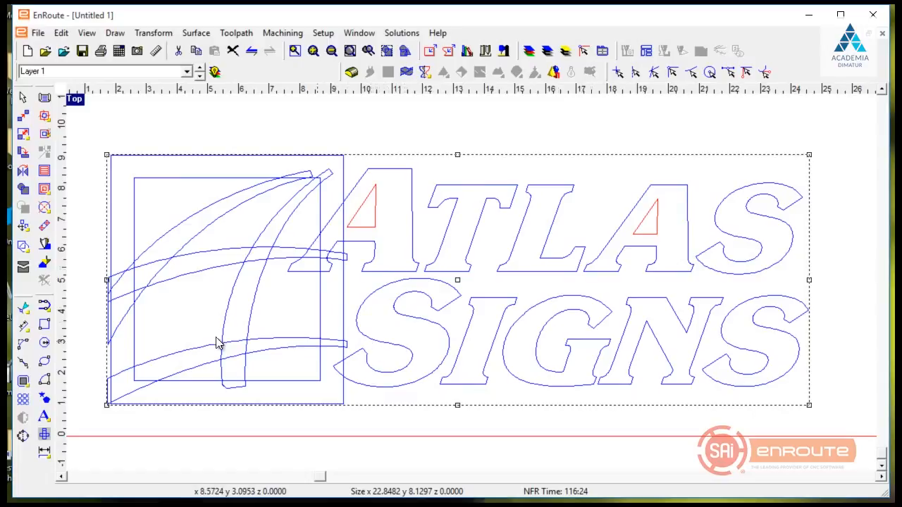
click(115, 32)
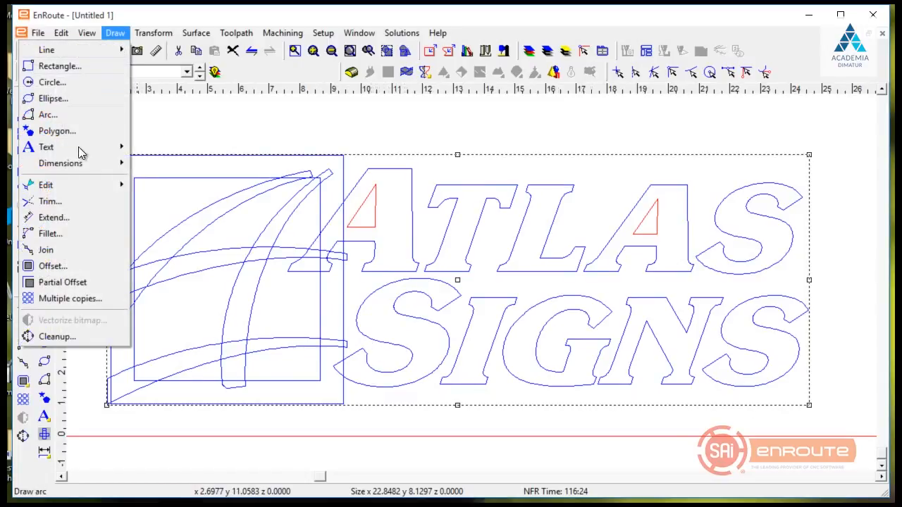
click(62, 336)
drag(696, 42, 567, 127)
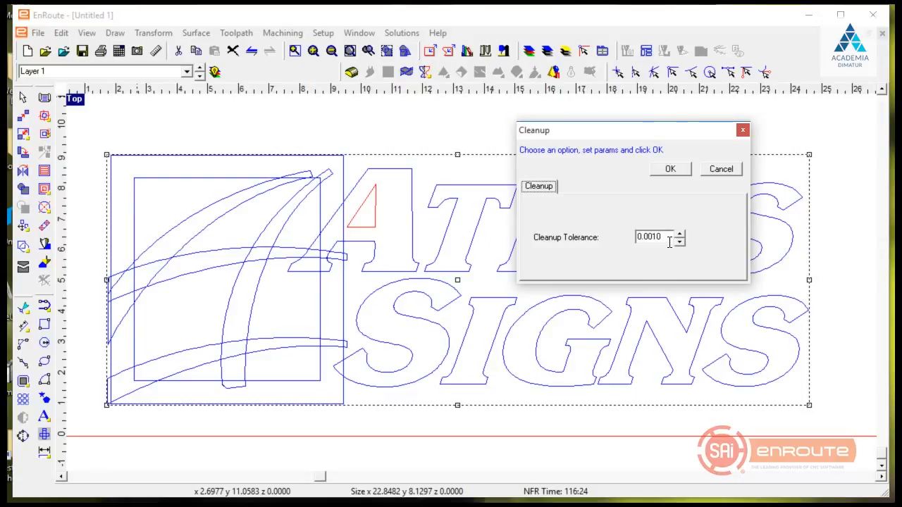
drag(664, 241, 610, 239)
text(.00)
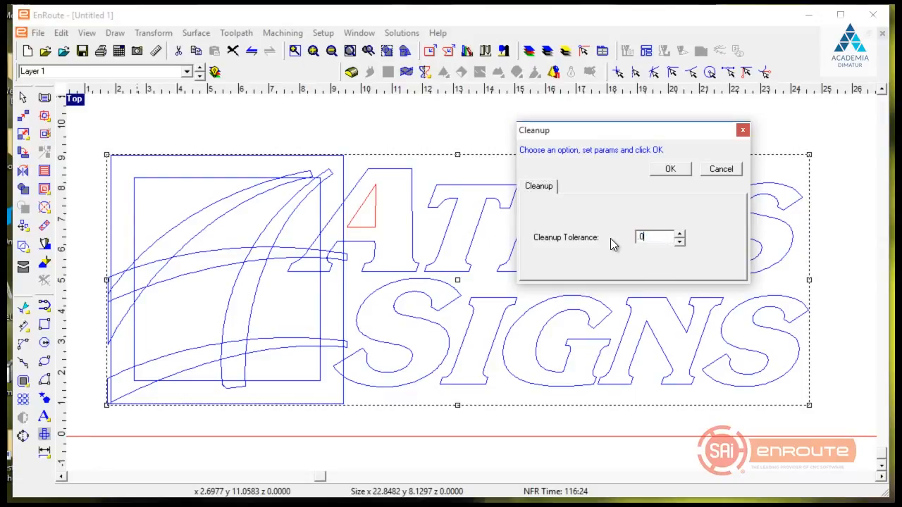
text(3)
key(Tab)
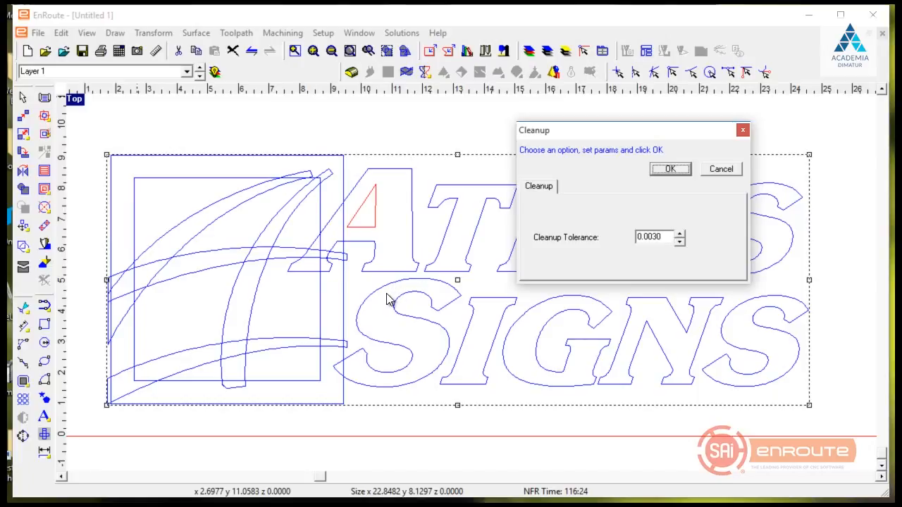
click(671, 172)
click(670, 169)
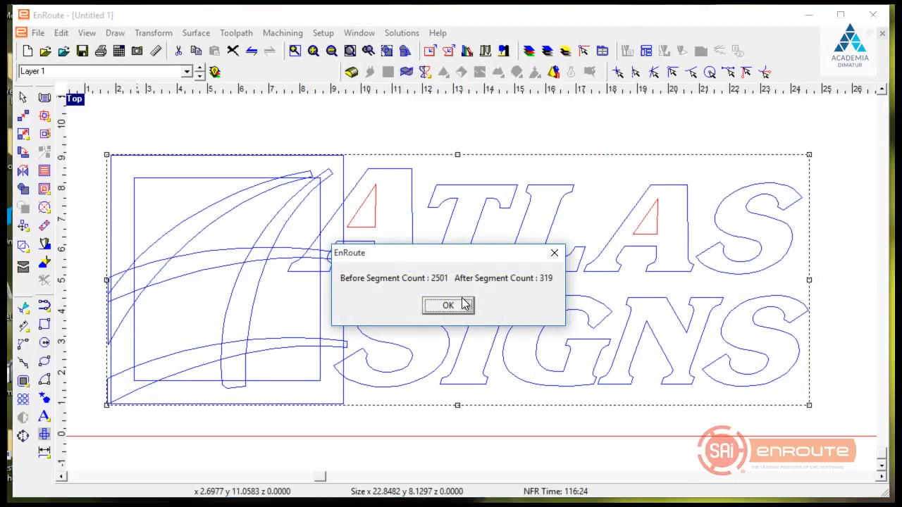
drag(434, 261, 554, 165)
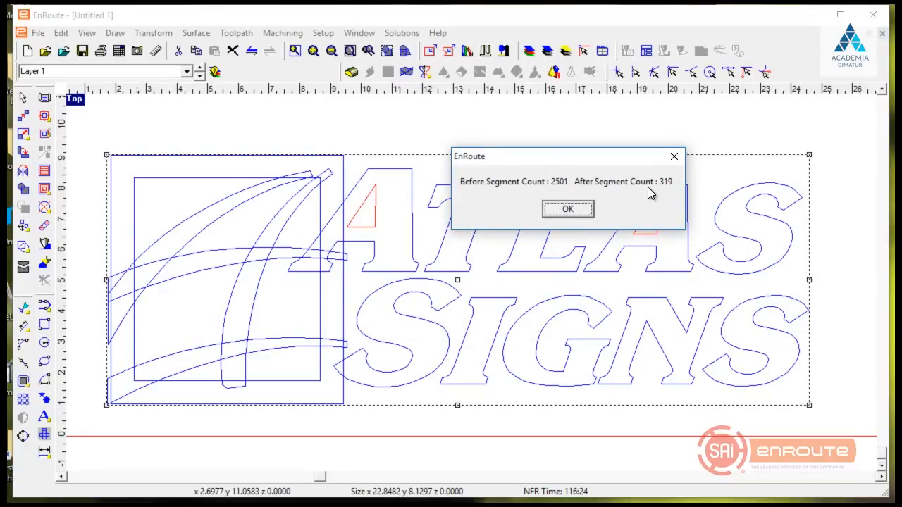
click(567, 209)
Examine the edit points on the cleaned-up contour of the large S in "SIGNS", and leave point editing
click(24, 308)
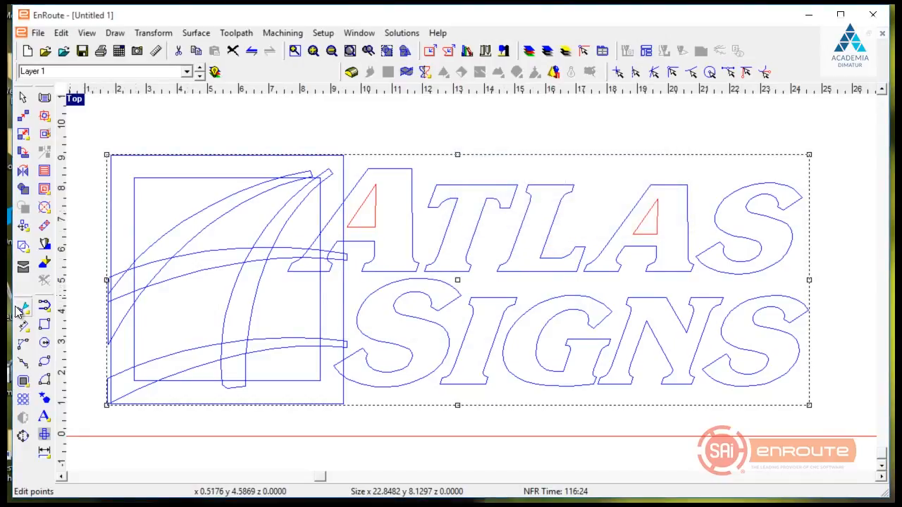
click(384, 297)
scroll(383, 297, up, 3)
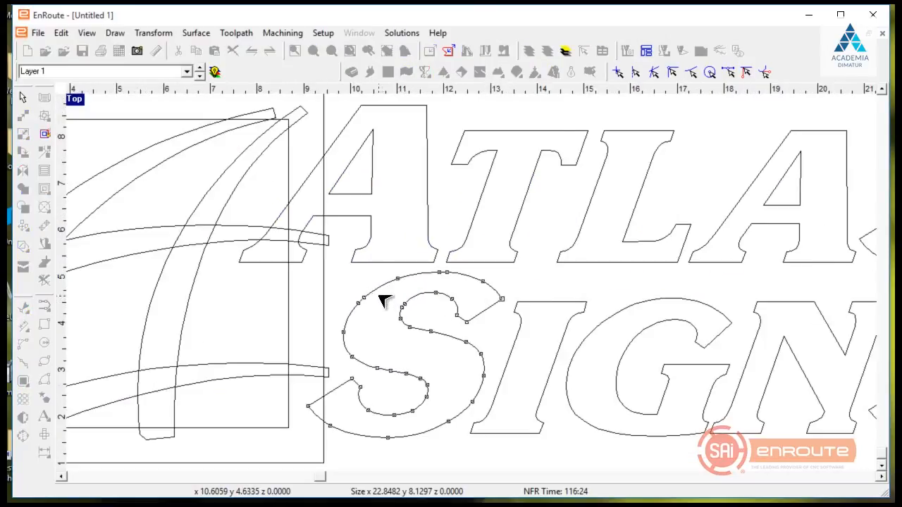
scroll(452, 401, down, 1)
scroll(426, 417, up, 3)
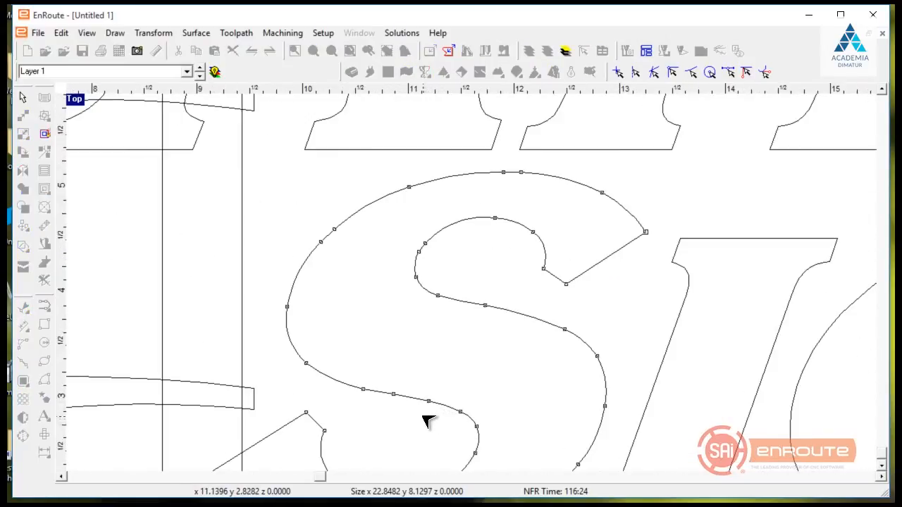
scroll(475, 253, down, 4)
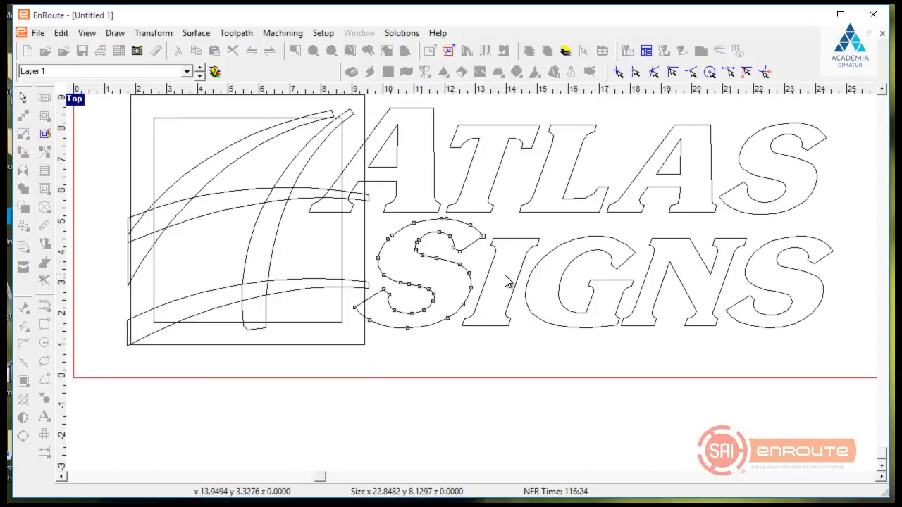
right_click(505, 281)
click(515, 284)
scroll(483, 251, down, 2)
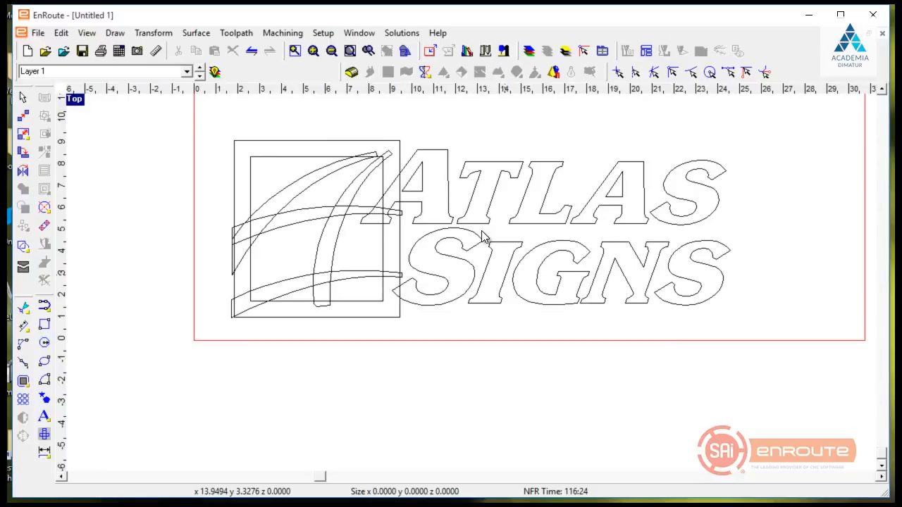
scroll(477, 242, up, 3)
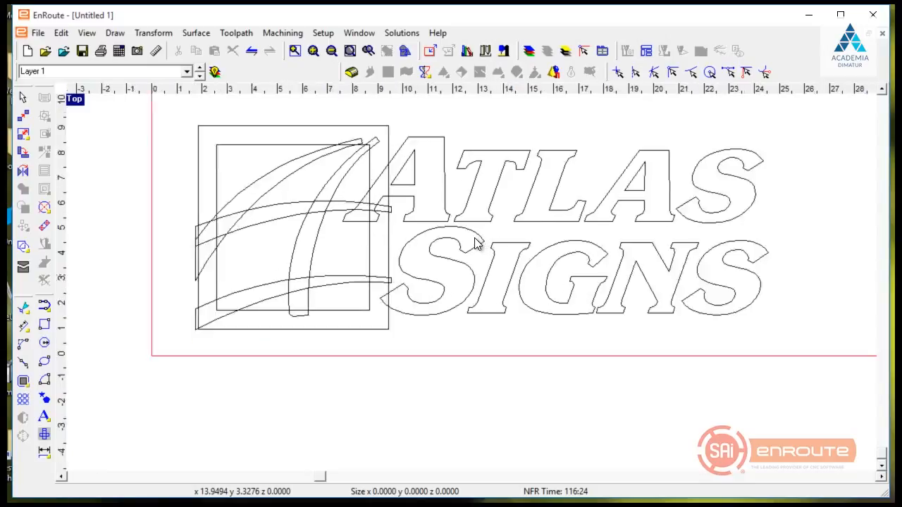
scroll(478, 262, down, 1)
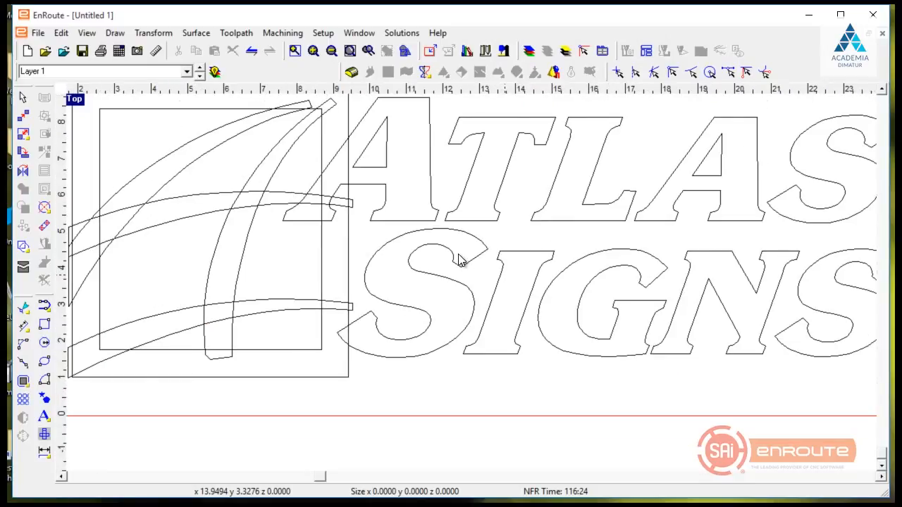
click(454, 260)
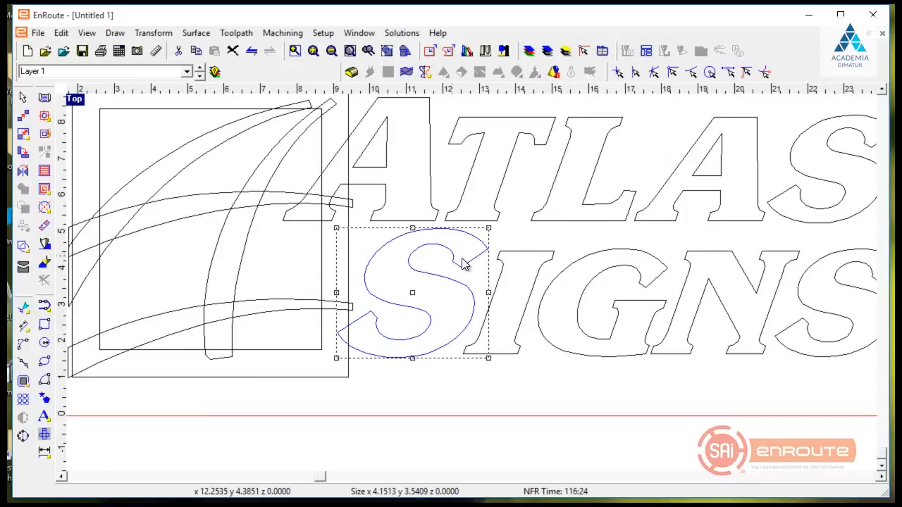
scroll(537, 262, down, 1)
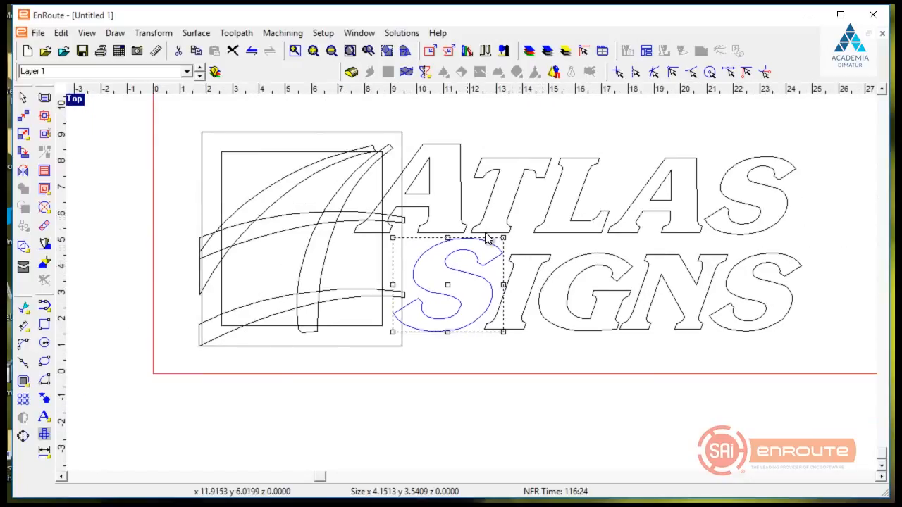
Weld the four overlapping curved bands of the logo emblem into a joined contour
middle_drag(401, 208, 437, 217)
scroll(426, 239, up, 1)
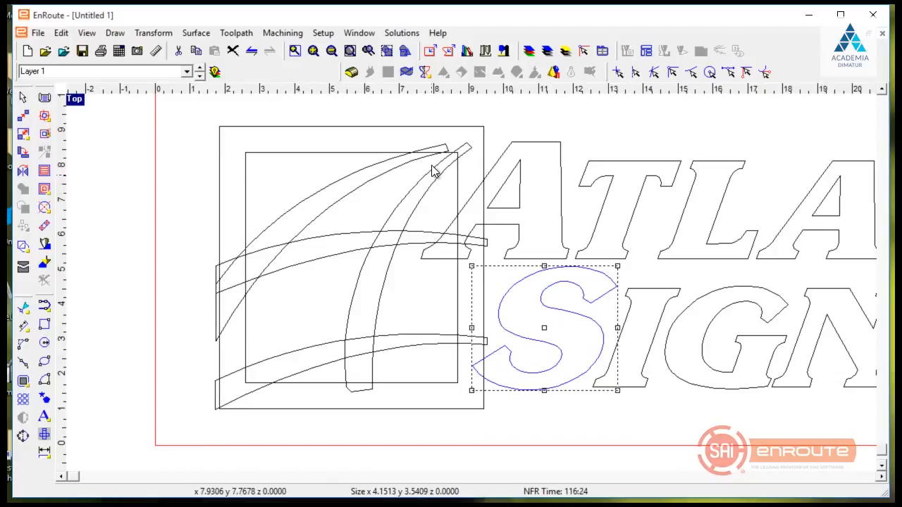
click(361, 187)
shift+click(400, 203)
shift+click(349, 233)
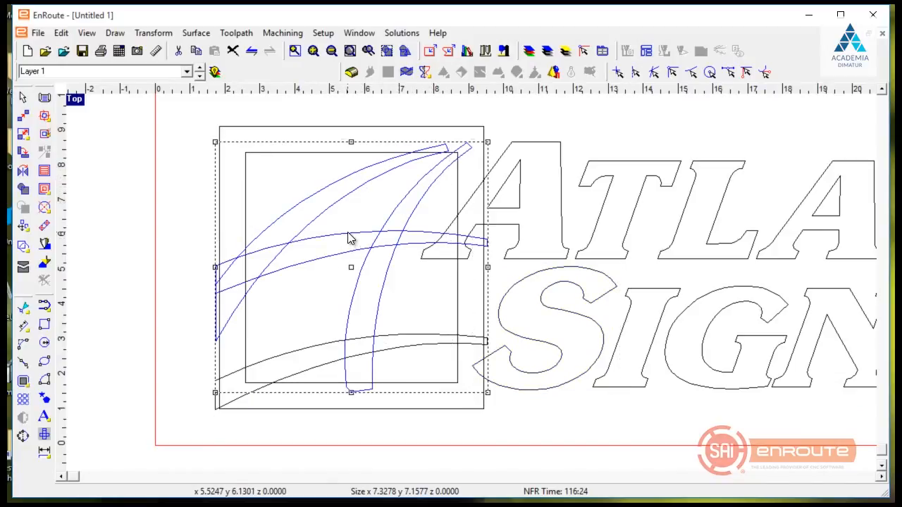
shift+click(297, 352)
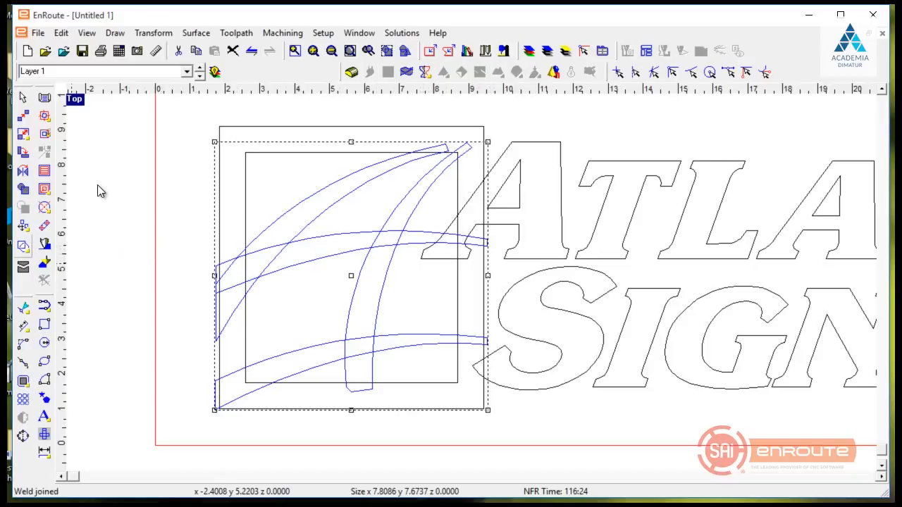
click(154, 33)
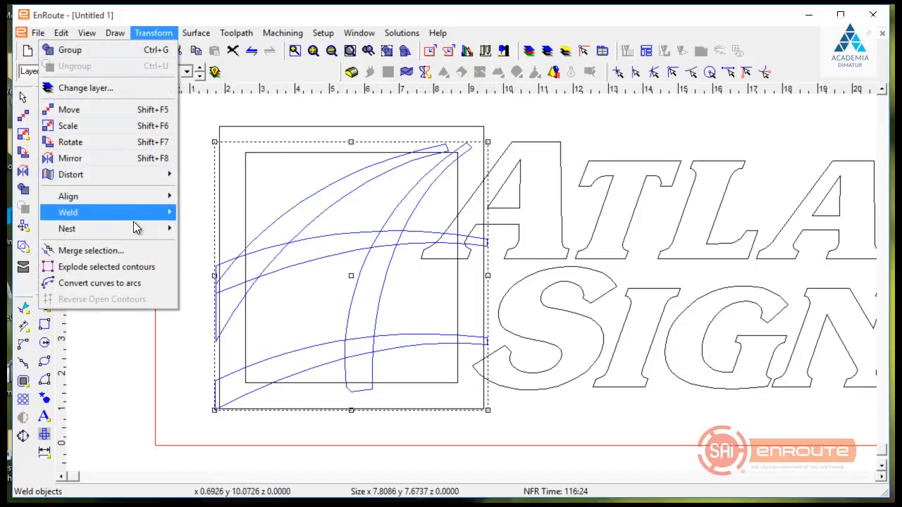
mouse_move(133, 212)
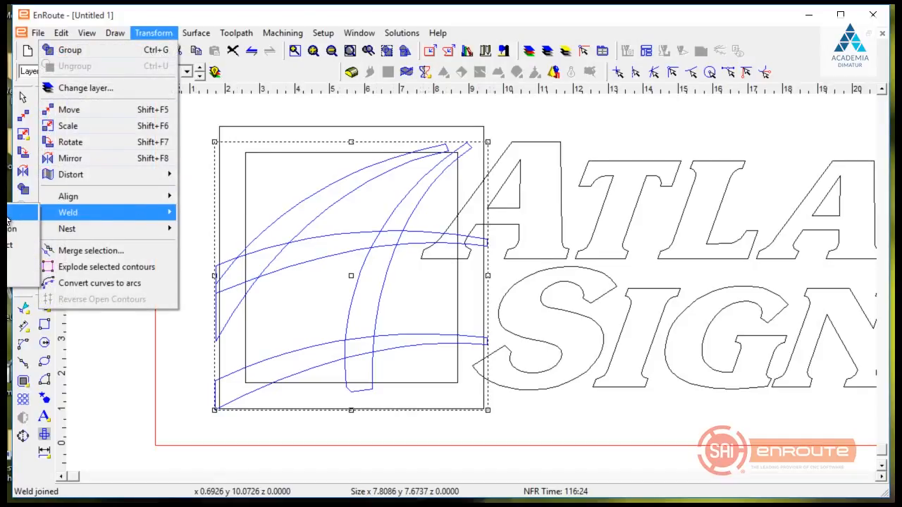
click(21, 212)
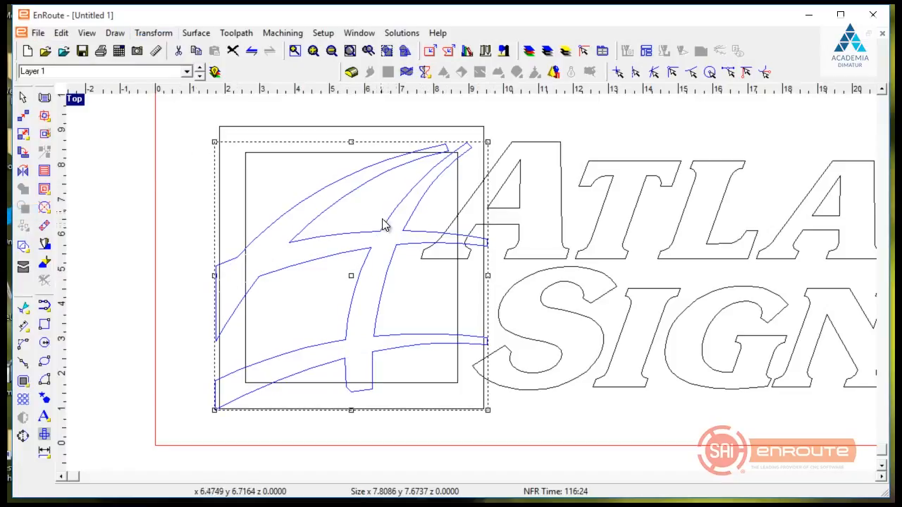
shift+click(363, 151)
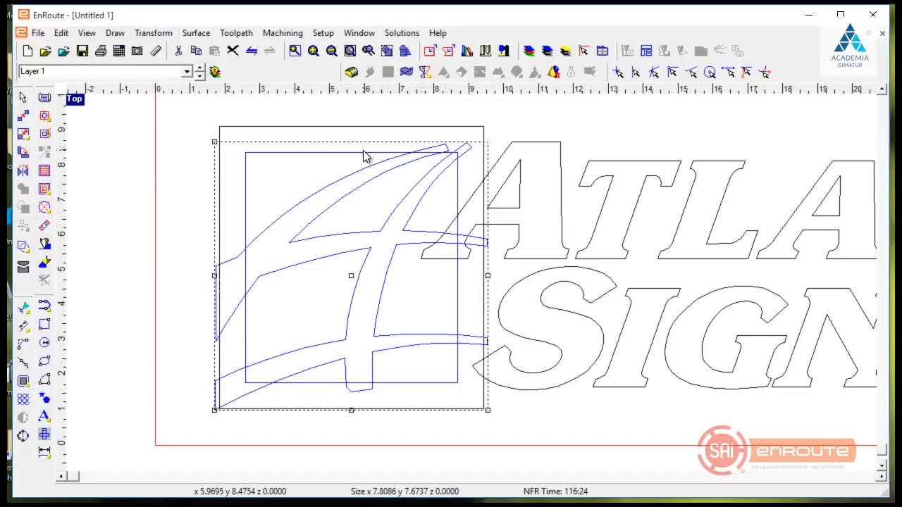
click(23, 264)
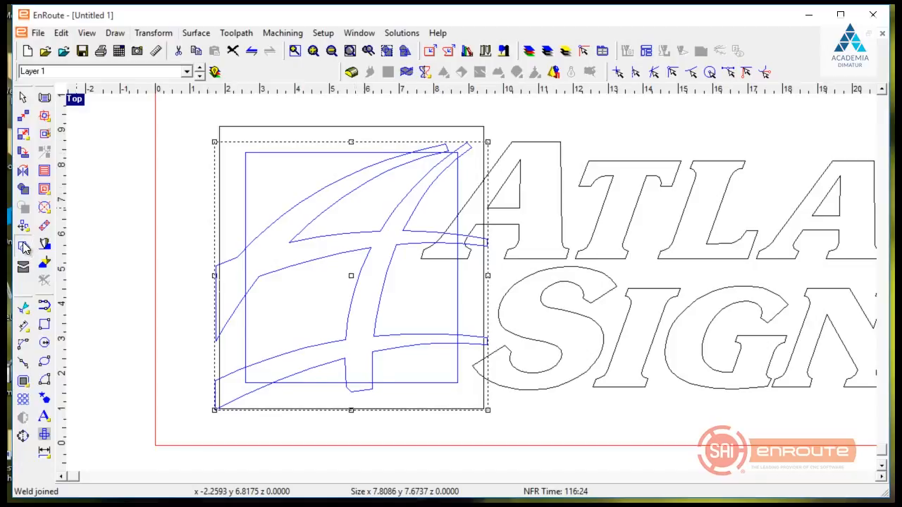
key(ctrl+z)
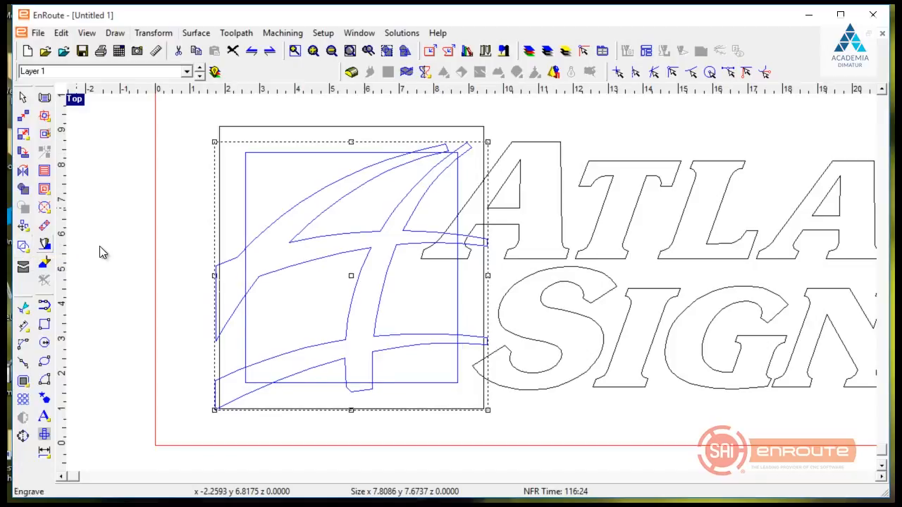
click(201, 246)
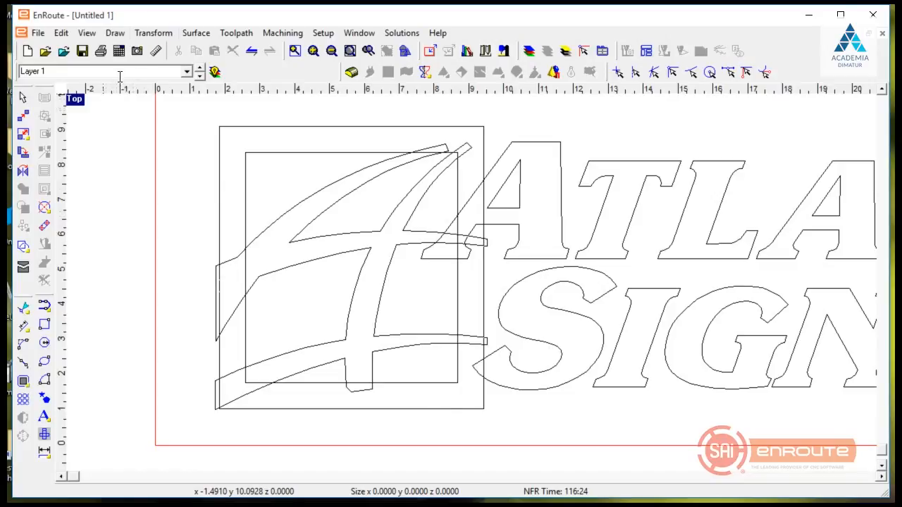
Using all contours as trim boundaries, remove the lower band's overhang outside the emblem frame and its upper edge within the left border
click(115, 35)
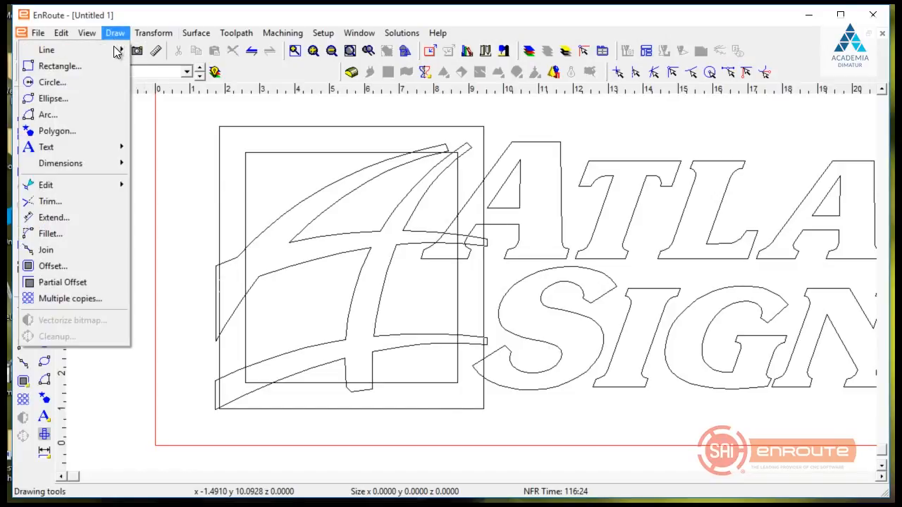
click(93, 201)
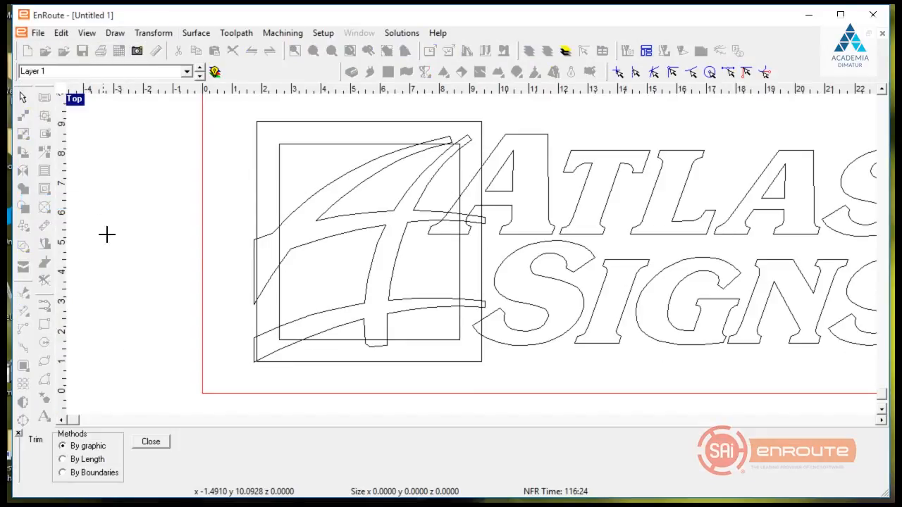
click(93, 477)
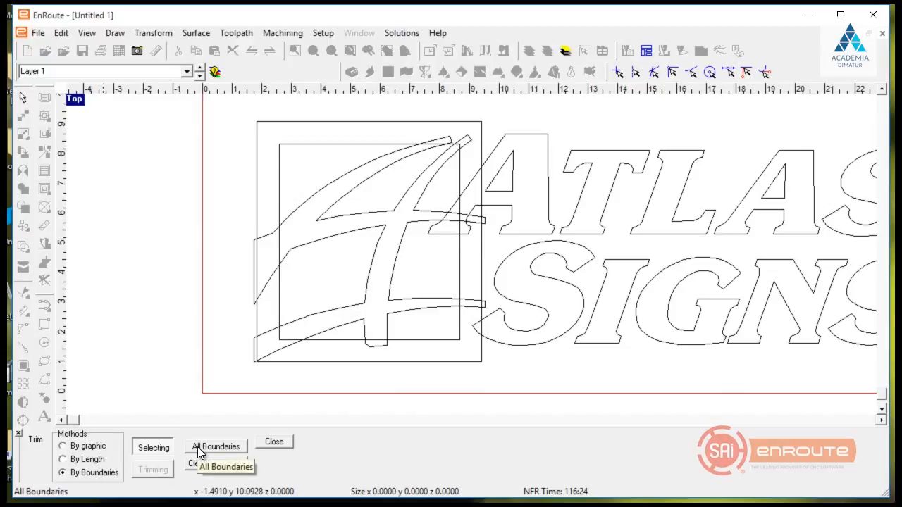
click(197, 447)
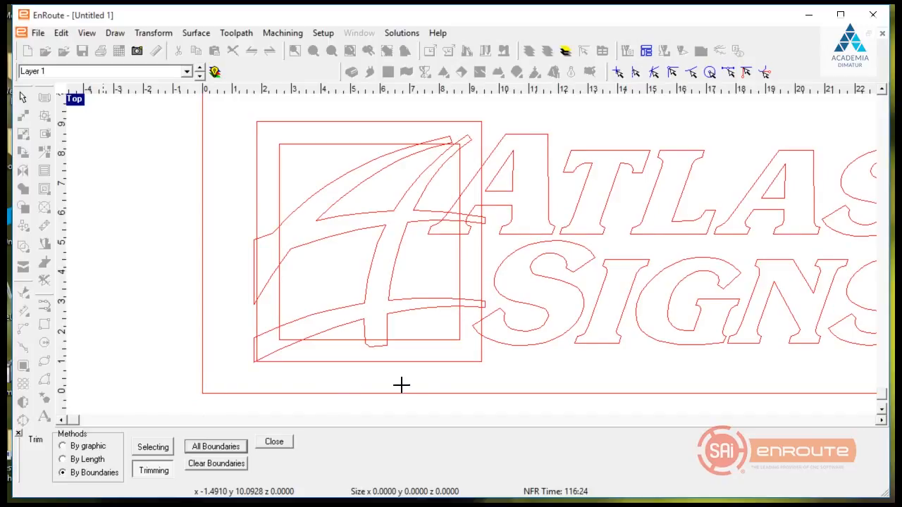
scroll(338, 384, up, 1)
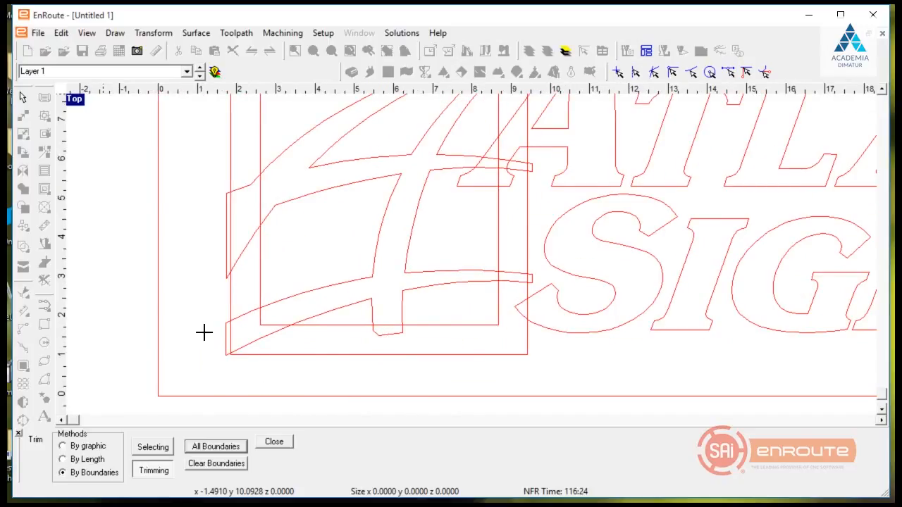
scroll(174, 253, up, 2)
scroll(220, 402, up, 2)
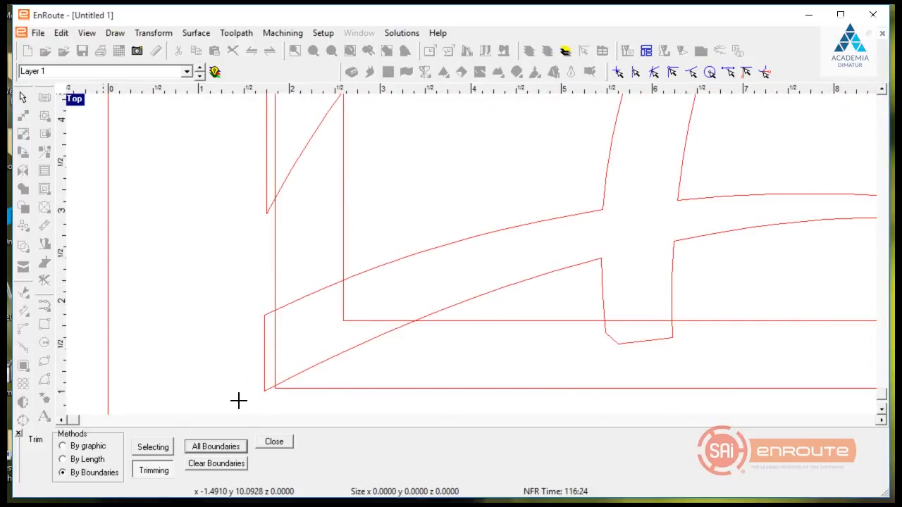
click(264, 357)
click(308, 298)
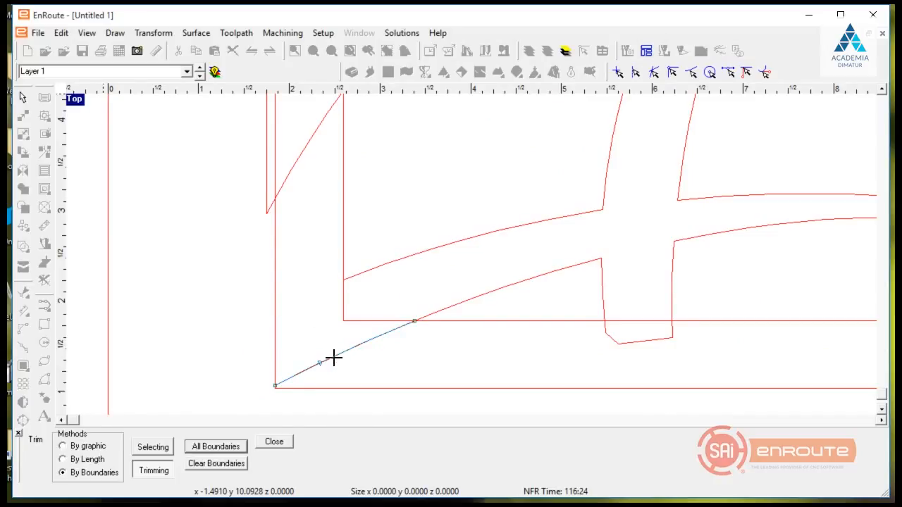
Trim the lower band's bottom edge, the vertical band's foot and the inner frame segments crossing them inside the frame's bottom border
click(637, 321)
click(625, 345)
click(356, 348)
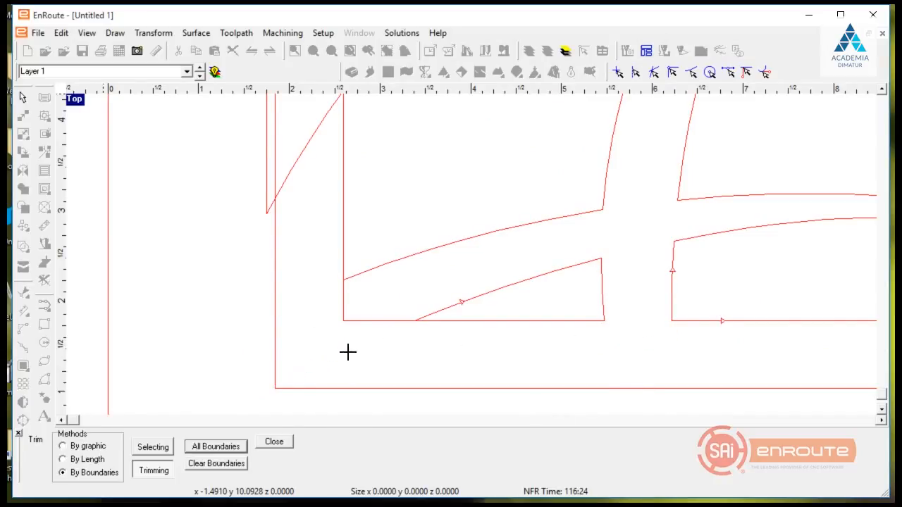
click(353, 320)
Trim the overlaps where the emblem's middle-left band crosses the frame's left border and inner edge
scroll(311, 383, down, 2)
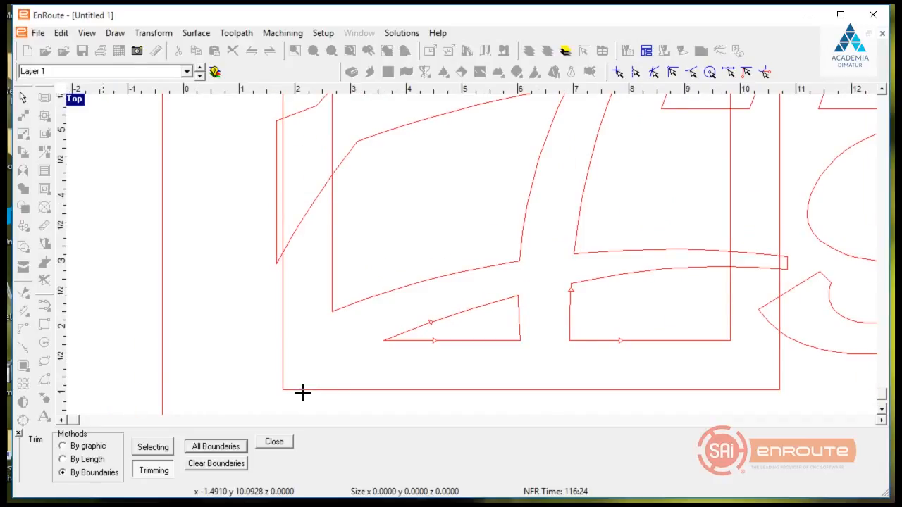
scroll(303, 393, down, 1)
click(323, 226)
click(346, 289)
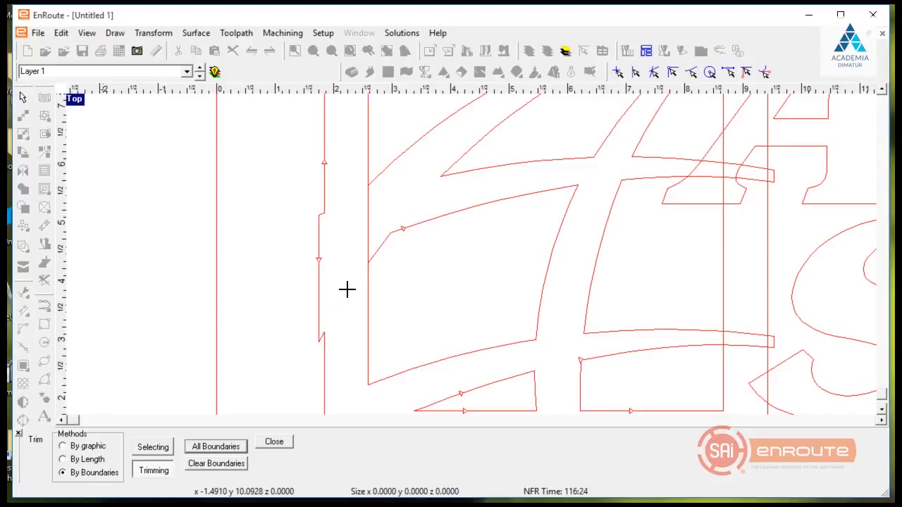
click(368, 218)
Trim the large S overlap and the lower band's edges where they cross the frame's right border
scroll(381, 338, down, 2)
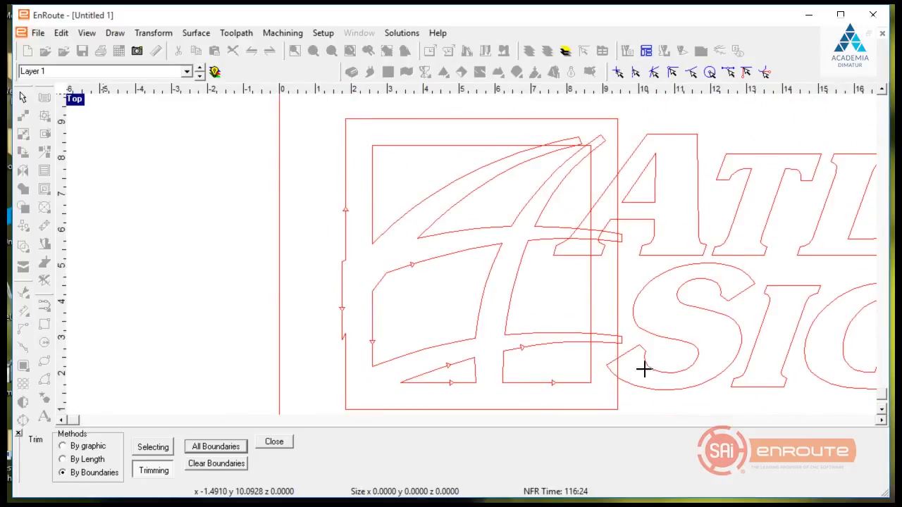
scroll(567, 377, up, 3)
click(560, 376)
click(585, 374)
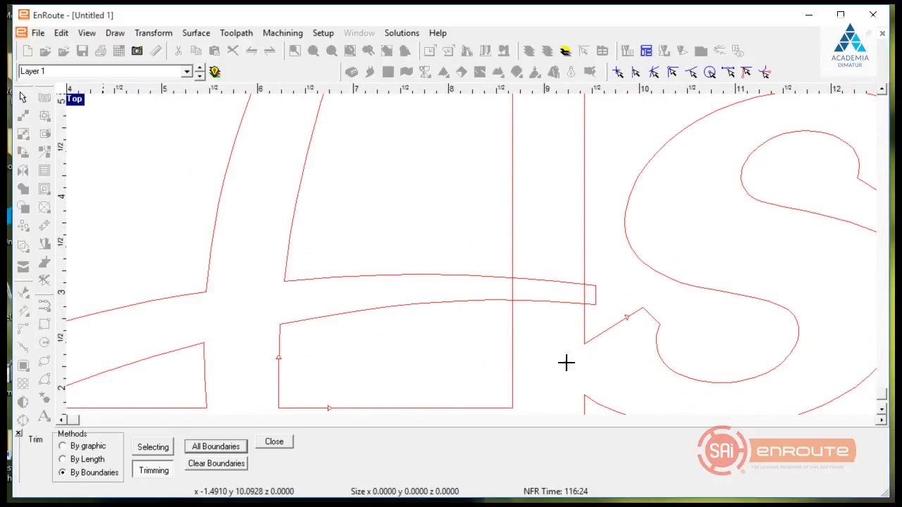
click(556, 304)
click(554, 282)
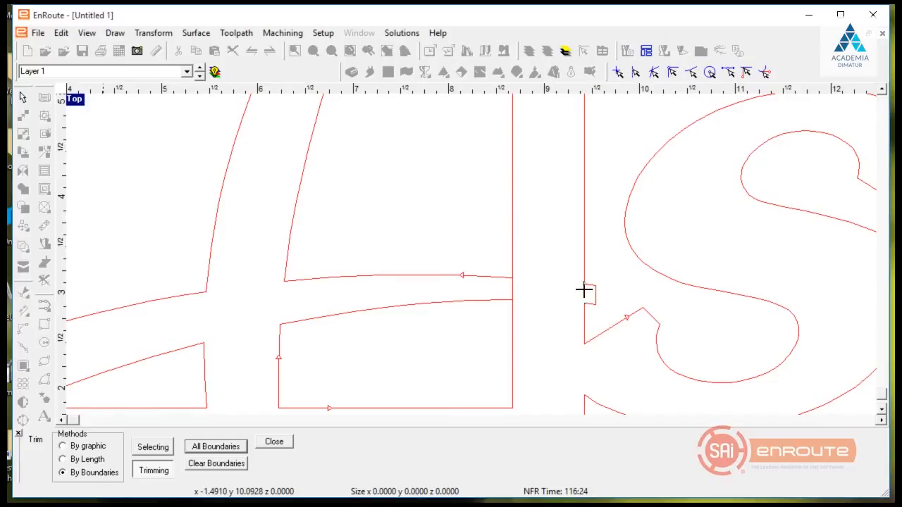
Trim the upper horizontal band's lower edge and the foot of the first A inside the frame's right border
scroll(374, 324, down, 6)
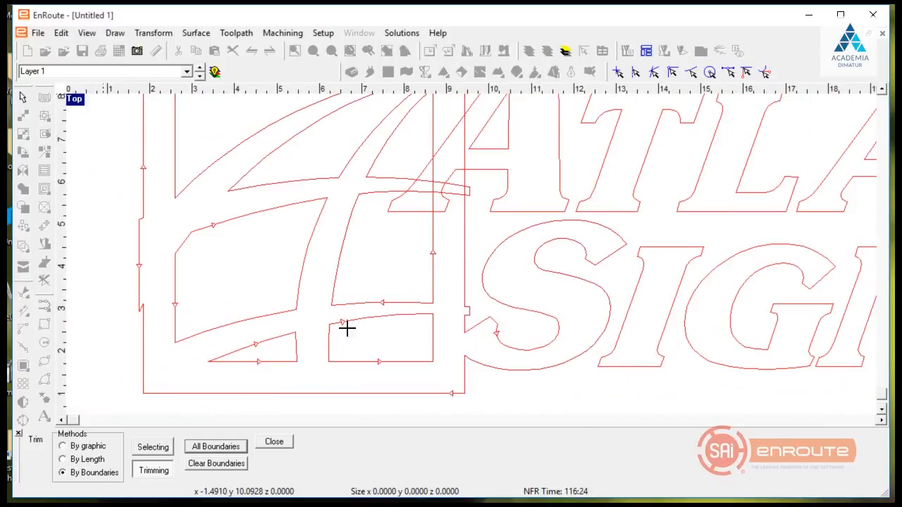
scroll(326, 347, up, 4)
scroll(332, 338, down, 4)
scroll(463, 116, up, 1)
scroll(463, 116, up, 2)
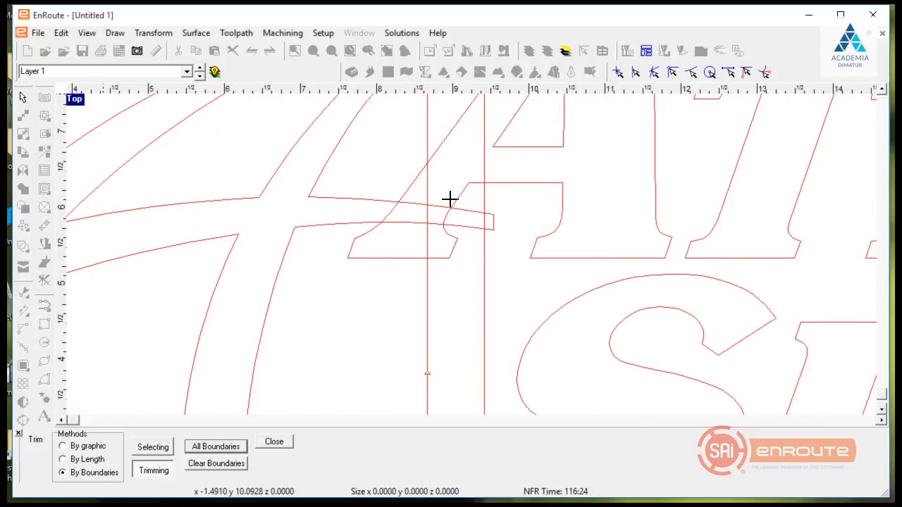
click(449, 223)
click(442, 224)
Trim the inner frame edge, the upper horizontal band's edges and the crossbar remnant overlapping the first A's left leg
scroll(432, 220, up, 2)
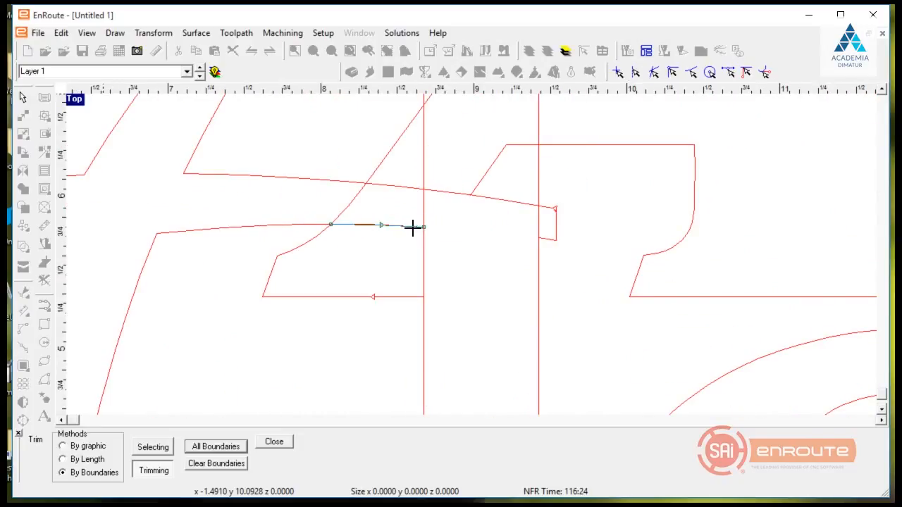
click(413, 226)
click(422, 222)
click(425, 185)
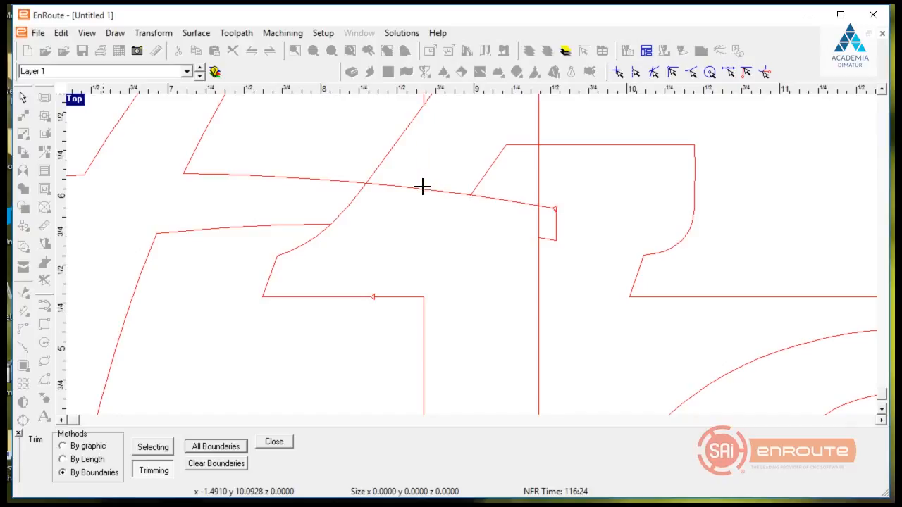
click(463, 193)
click(472, 193)
click(480, 186)
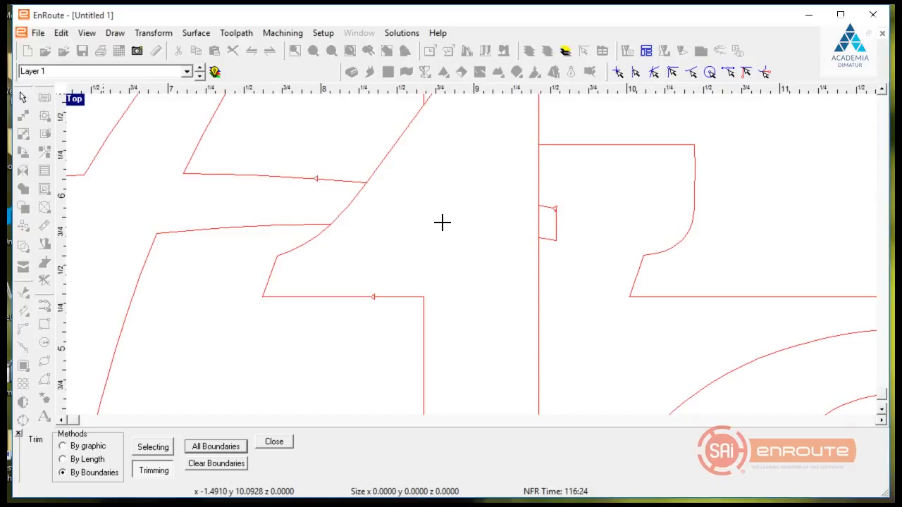
Remove the outer frame segment that closes off the end of the upper horizontal band
scroll(442, 222, down, 1)
click(512, 224)
scroll(504, 224, up, 2)
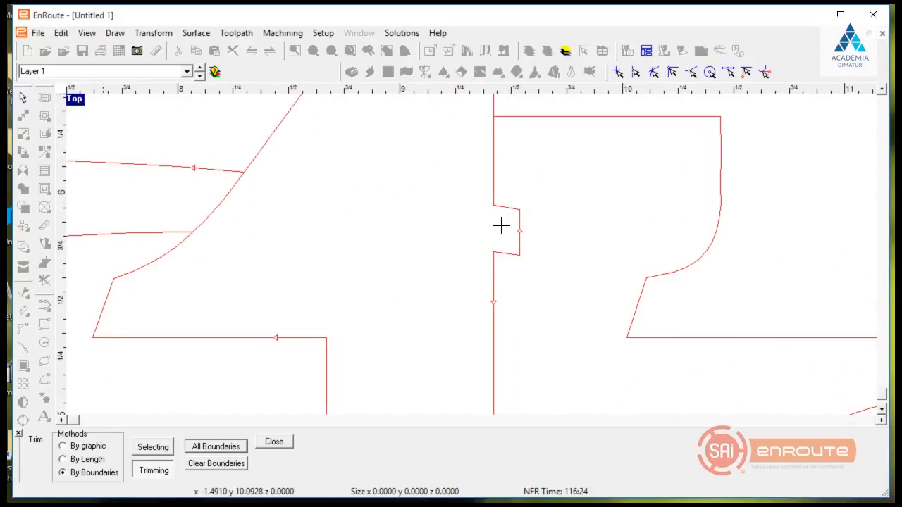
Trim the overlaps between the first A and the frame, plus the band tips and inner frame segments at the emblem's upper-right corner
scroll(438, 253, down, 2)
scroll(454, 212, up, 2)
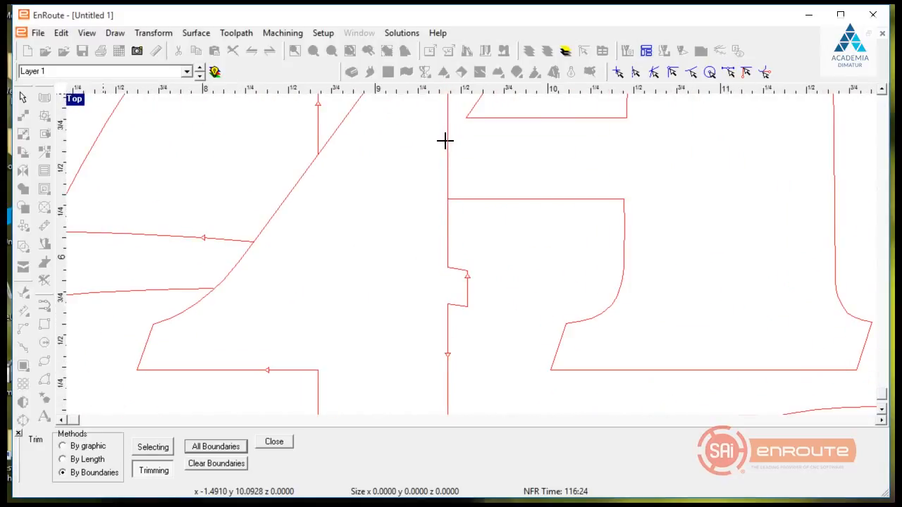
scroll(411, 275, down, 3)
scroll(421, 144, down, 1)
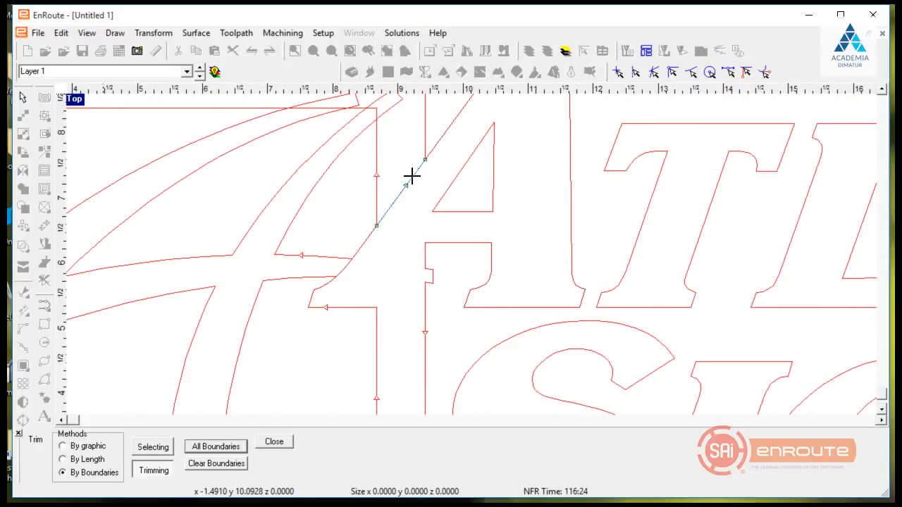
scroll(397, 223, down, 2)
scroll(398, 152, up, 4)
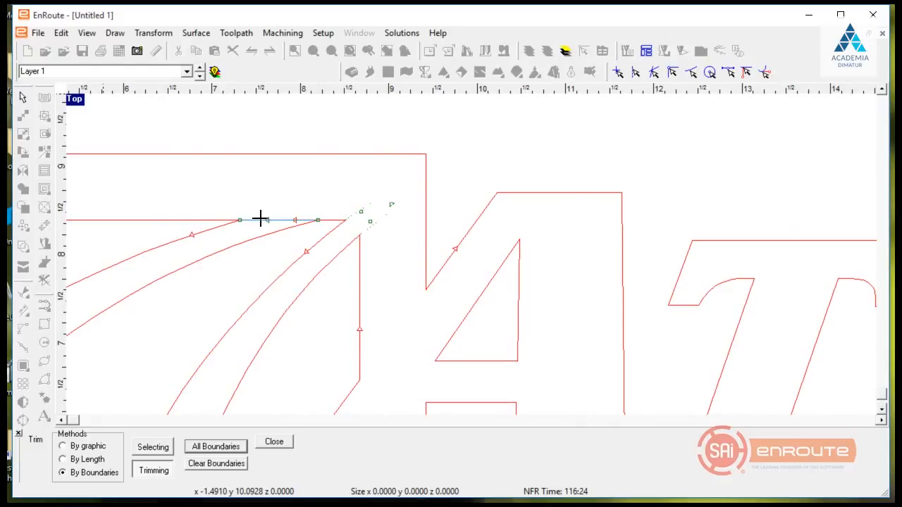
click(260, 220)
Leave trimming, select the whole Atlas Signs artwork and examine the trimmed contours around the first A for leftover segments
scroll(351, 185, down, 4)
scroll(350, 187, down, 1)
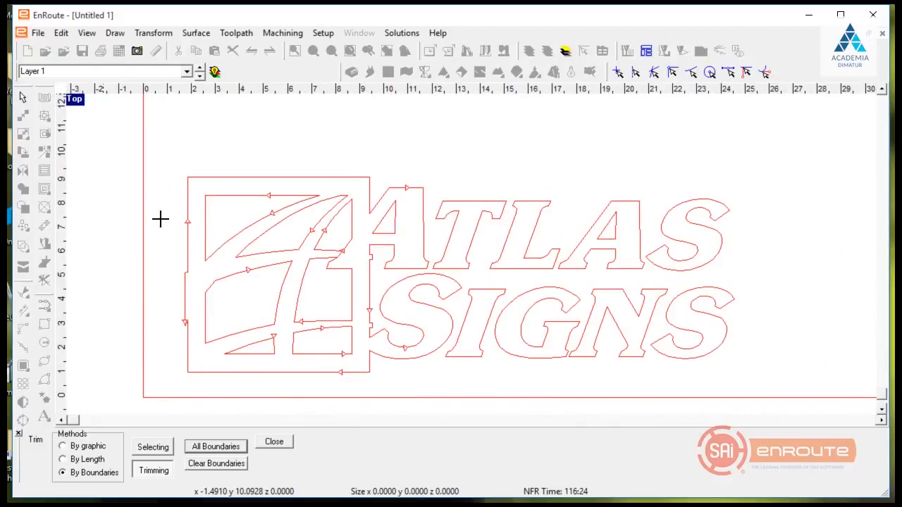
key(Escape)
scroll(291, 214, down, 3)
drag(165, 169, 587, 383)
scroll(332, 315, up, 1)
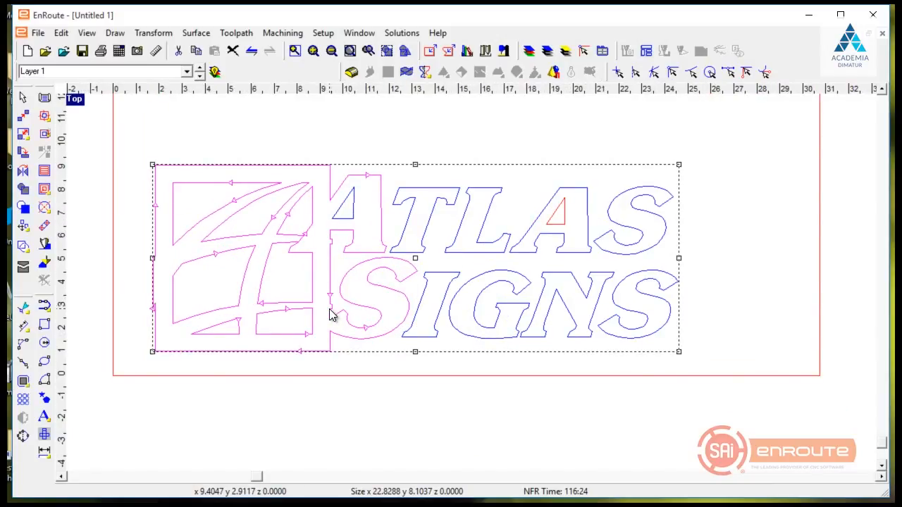
scroll(296, 308, up, 1)
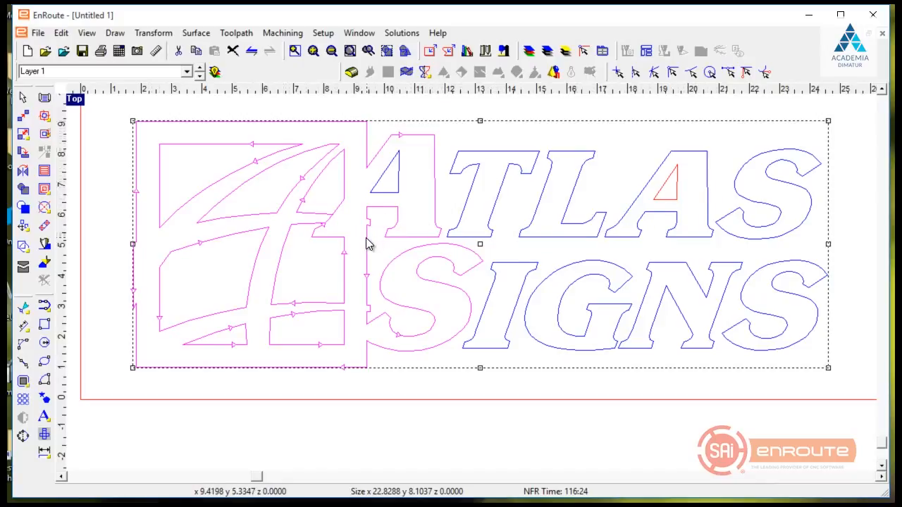
scroll(345, 233, up, 4)
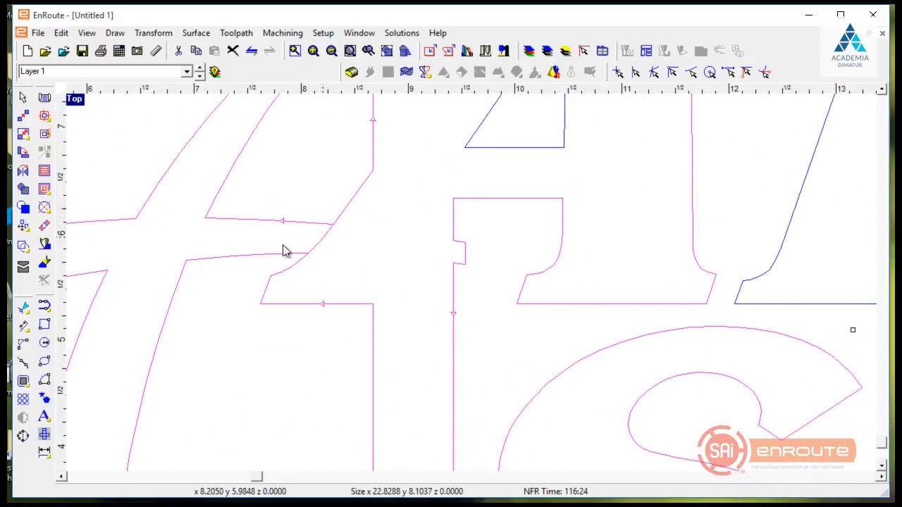
Trim the leftover piece of the first A's left leg across the upper horizontal band, using all contours as boundaries
drag(26, 336, 69, 332)
click(106, 473)
click(212, 447)
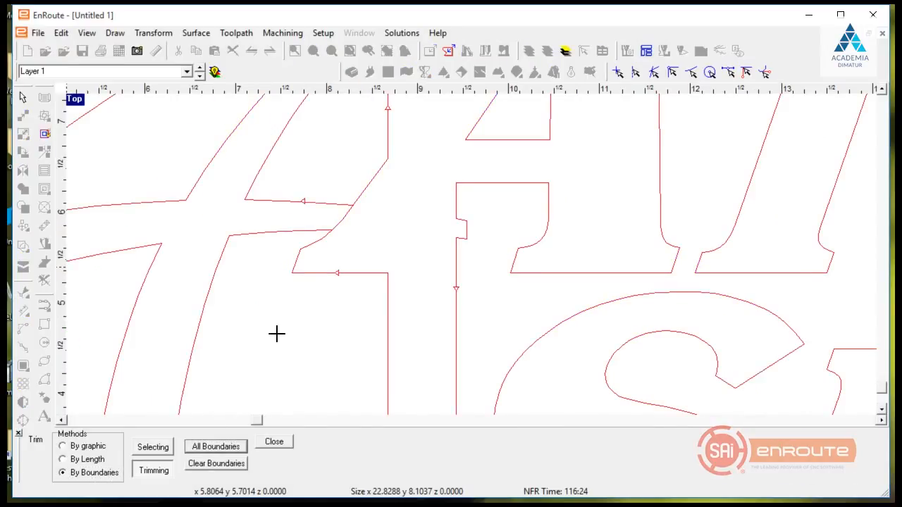
key(Escape)
Select the whole Atlas Signs artwork and merge its open contours into closed ones
scroll(326, 270, down, 4)
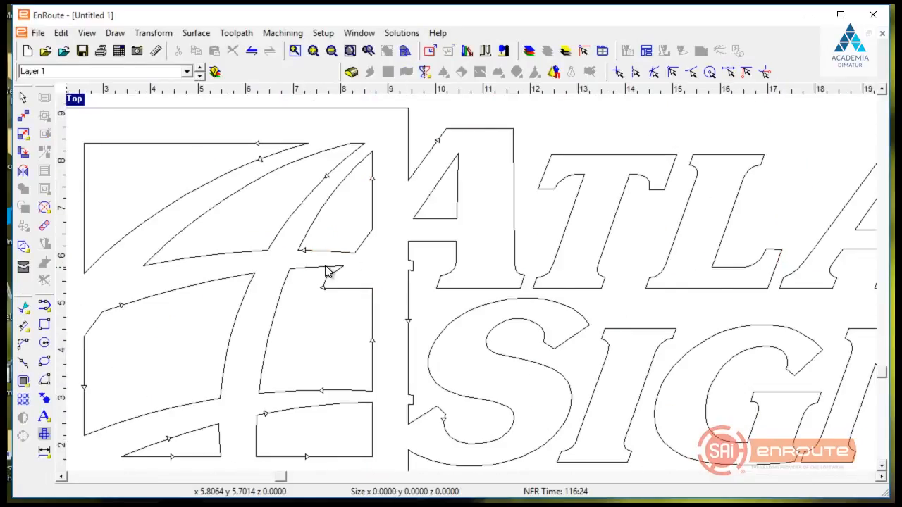
drag(164, 172, 620, 390)
scroll(417, 281, up, 2)
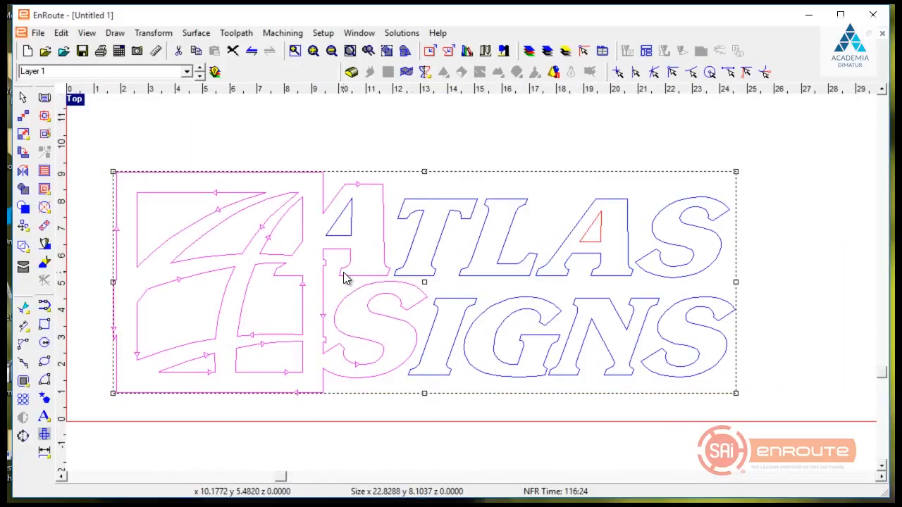
right_click(346, 279)
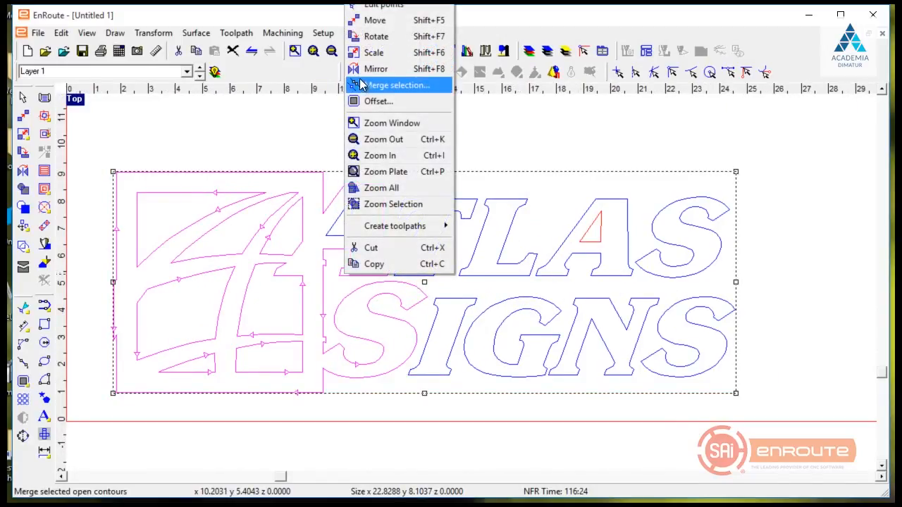
click(386, 87)
click(803, 83)
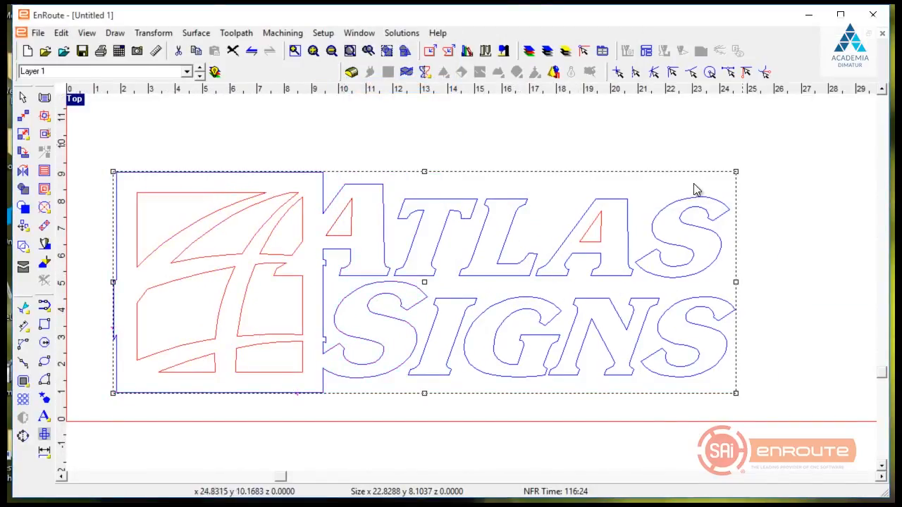
Deselect the artwork and examine the merged contours of the emblem and lettering
scroll(352, 268, down, 1)
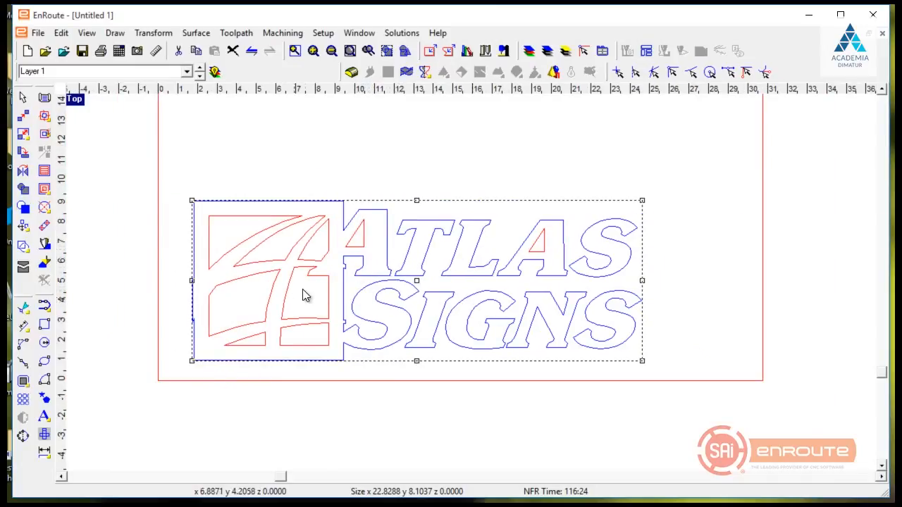
click(168, 333)
scroll(169, 329, up, 1)
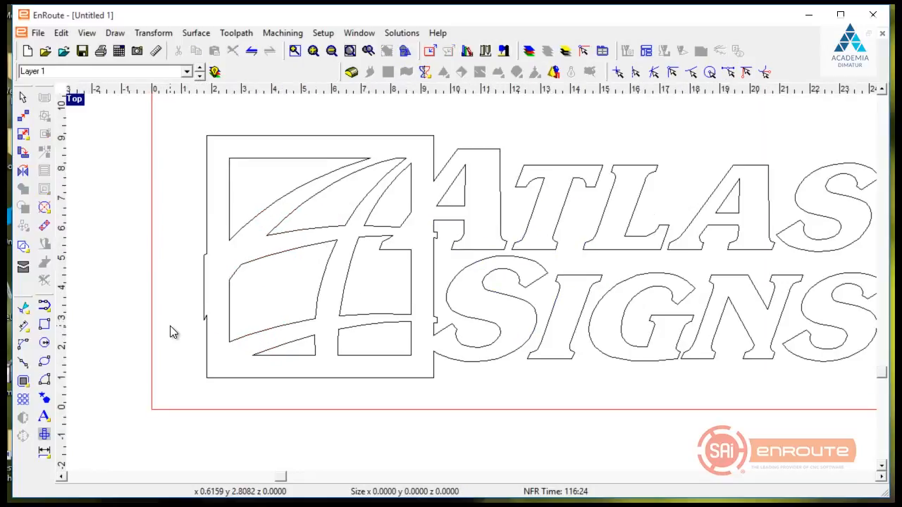
scroll(170, 326, down, 1)
mouse_move(177, 328)
middle_down()
mouse_move(221, 311)
mouse_move(217, 303)
middle_up()
scroll(225, 303, up, 1)
scroll(215, 302, up, 1)
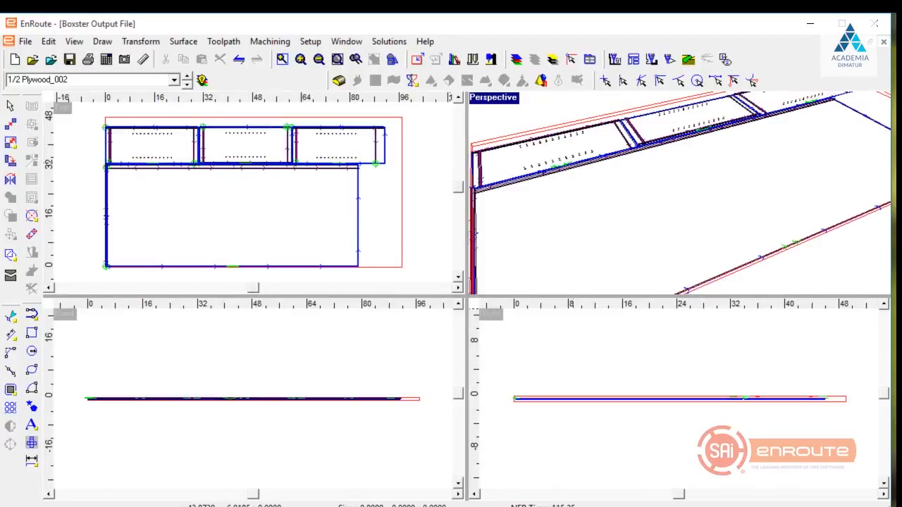
Open the automatic toolpath setup and choose Boxster as the design application
click(634, 61)
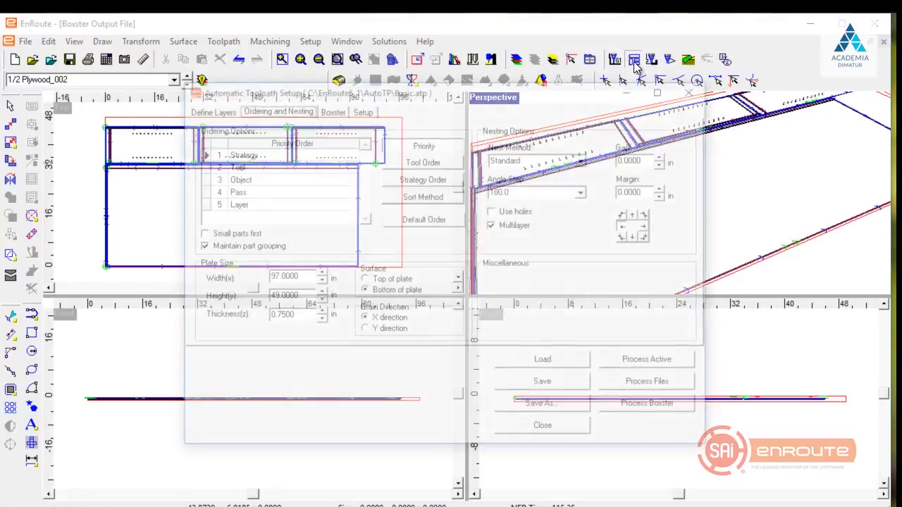
click(363, 110)
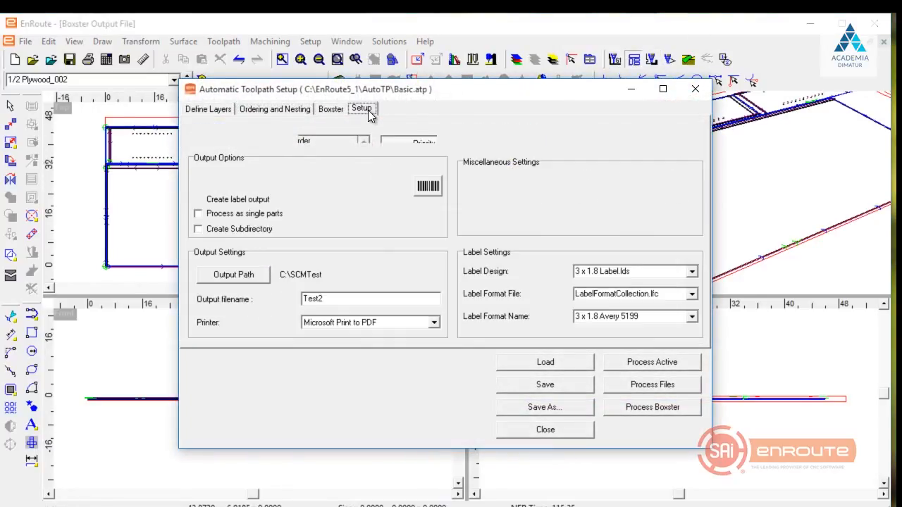
click(428, 136)
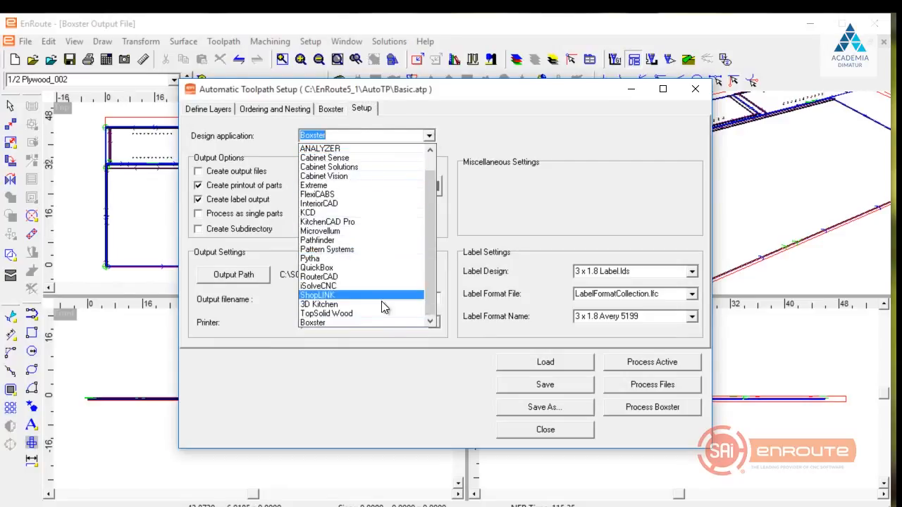
click(375, 323)
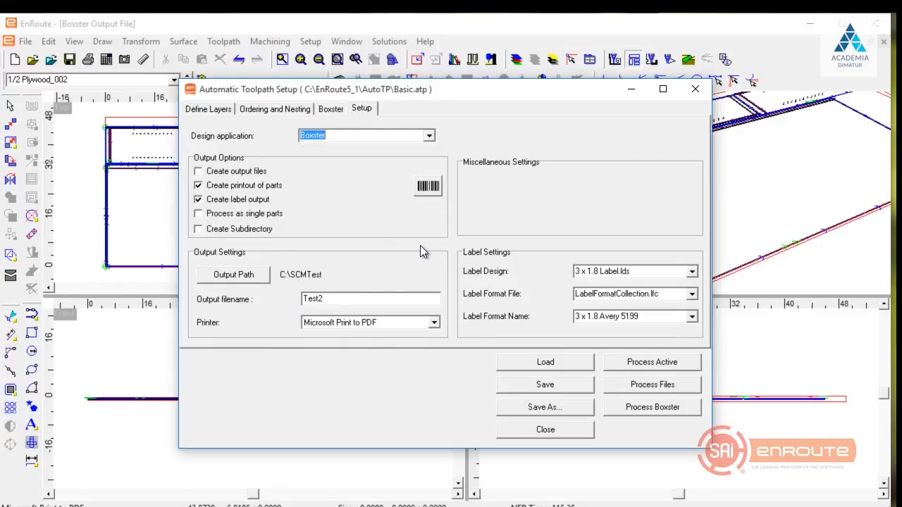
click(431, 138)
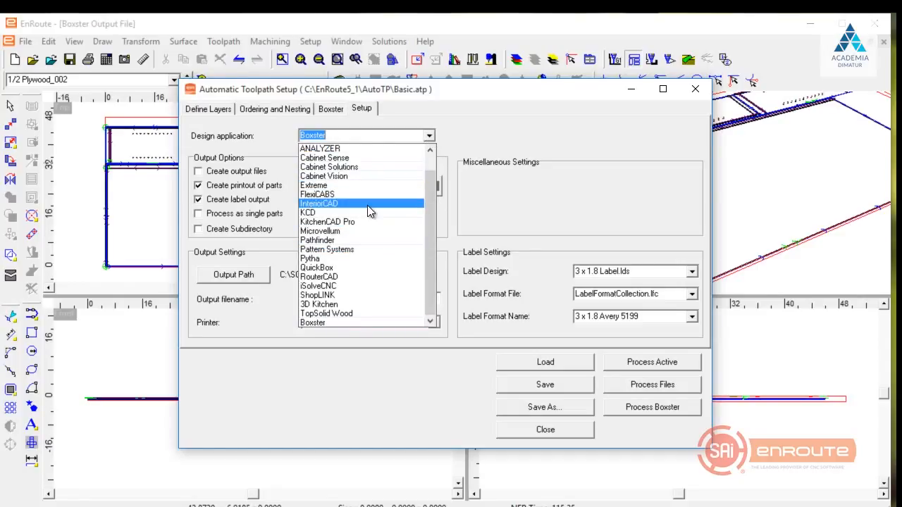
click(491, 112)
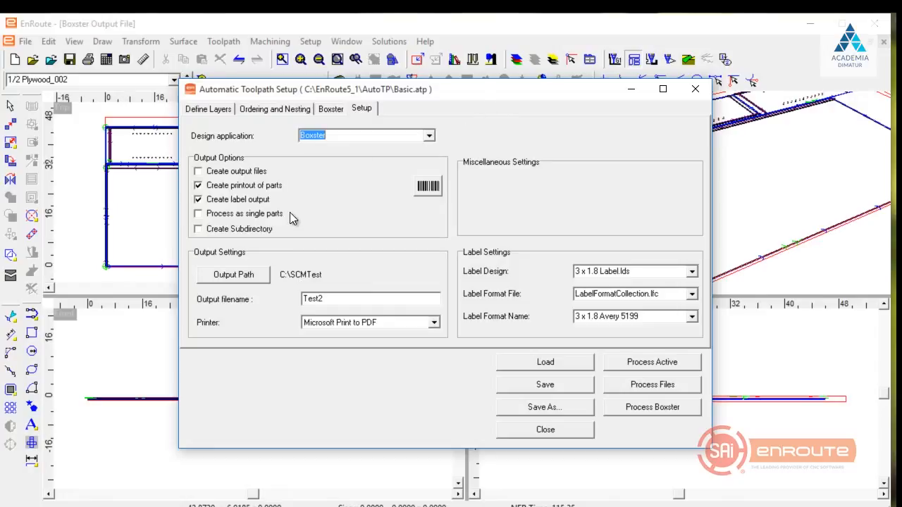
Enable the creation of output files and disable the printout of parts and the label output
click(229, 172)
click(237, 185)
click(237, 199)
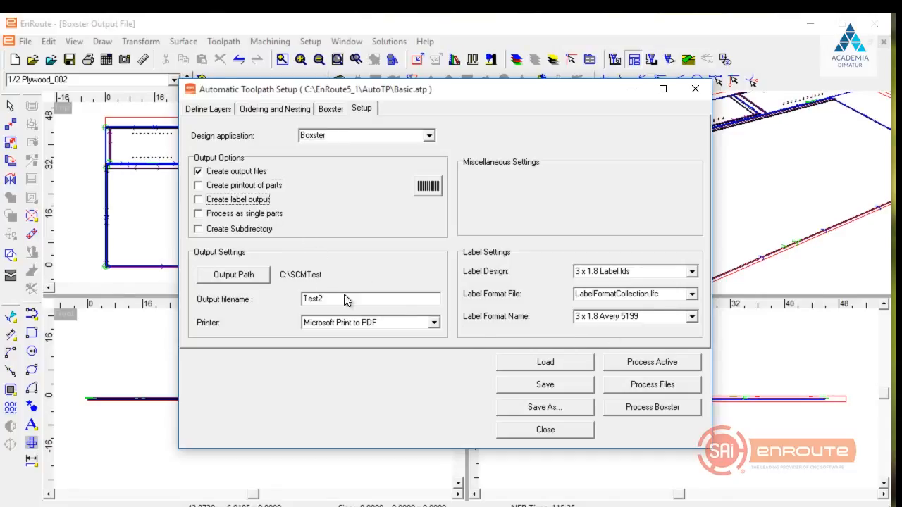
Load the Boxster parts list file Example_CNCList.txt into the automatic toolpath setup
click(328, 110)
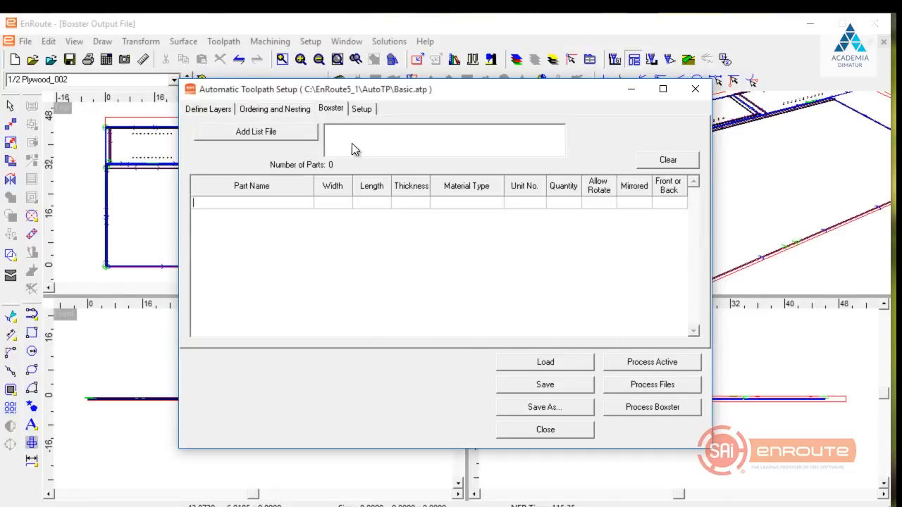
click(286, 133)
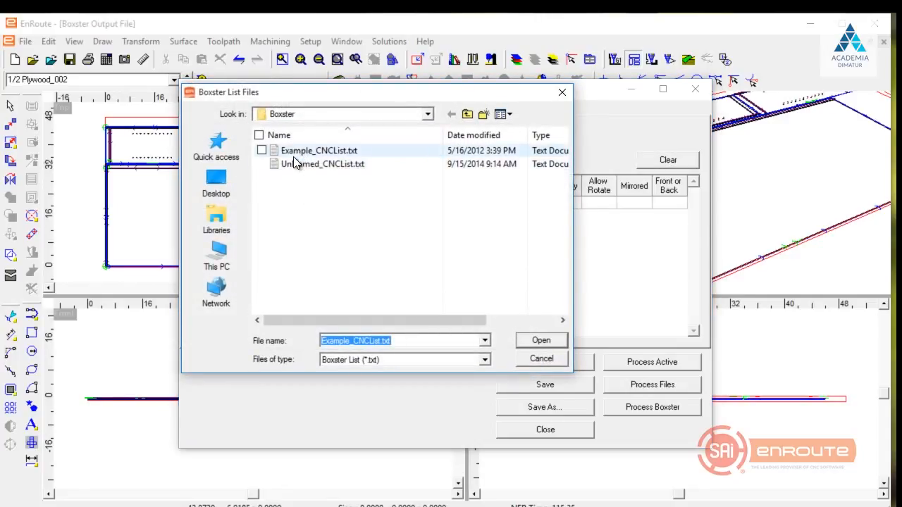
double_click(295, 152)
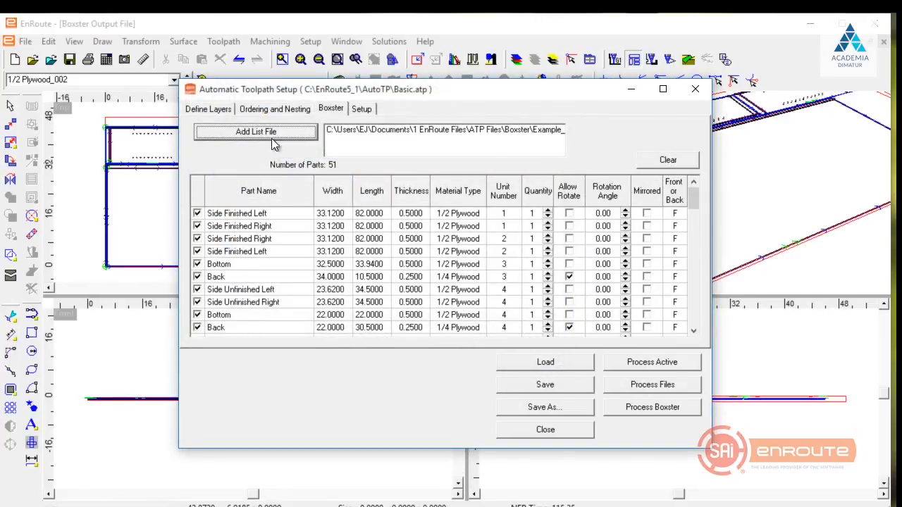
Review the layer strategies and the ordering and nesting options, and process the Boxster list into nested output files
click(209, 109)
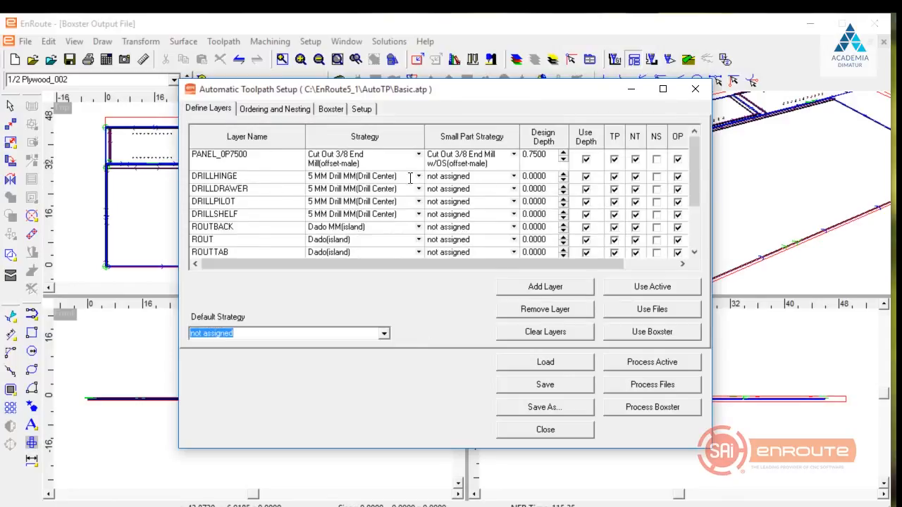
click(277, 110)
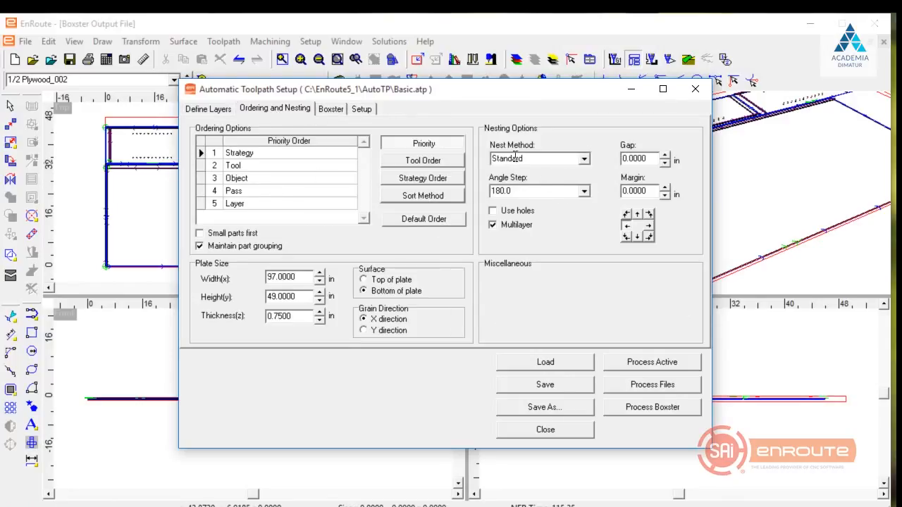
click(331, 109)
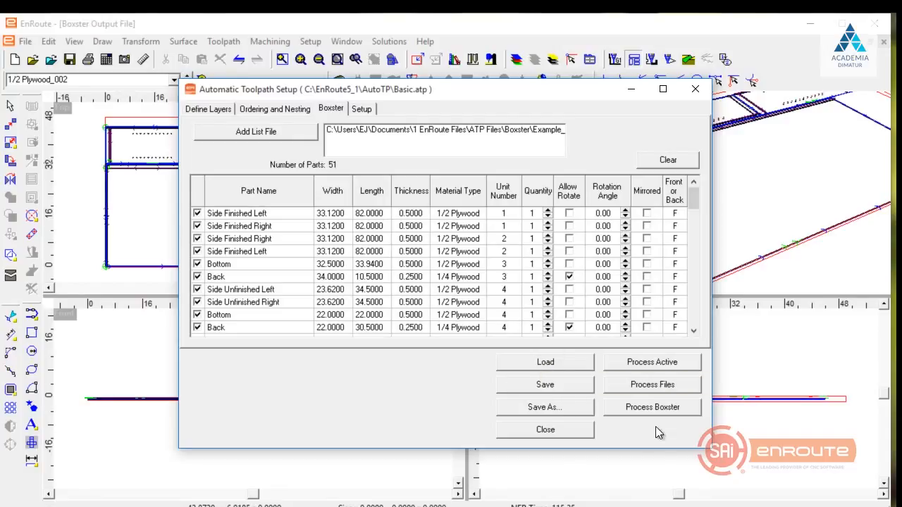
click(656, 407)
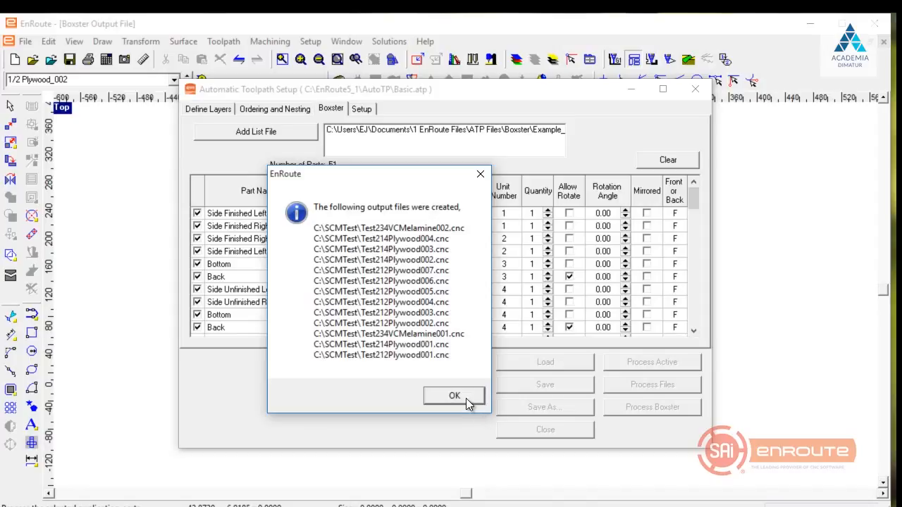
click(466, 400)
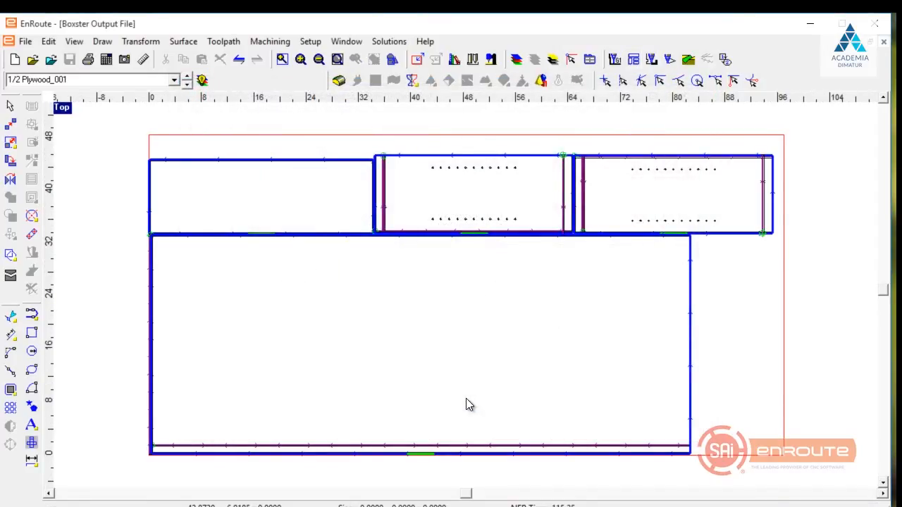
scroll(392, 381, down, 3)
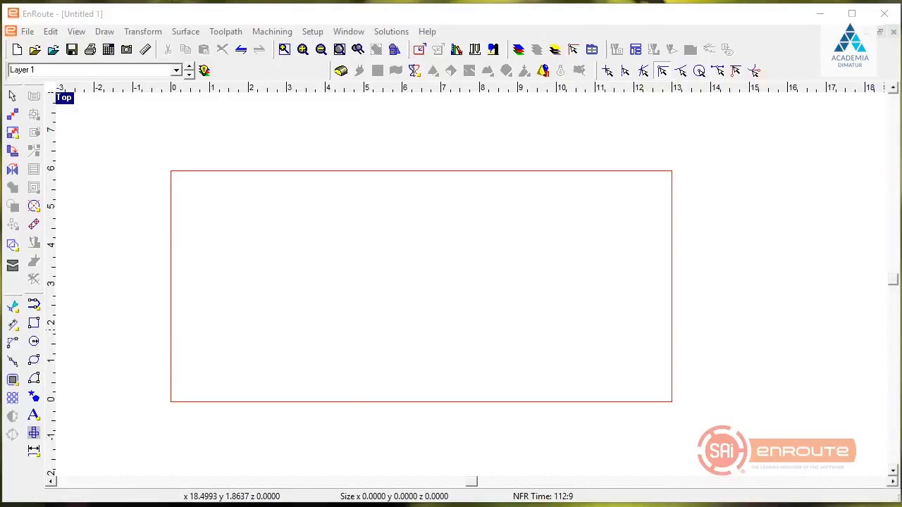
Import the sample mesh 3D Molding.stl into the untitled drawing
click(55, 53)
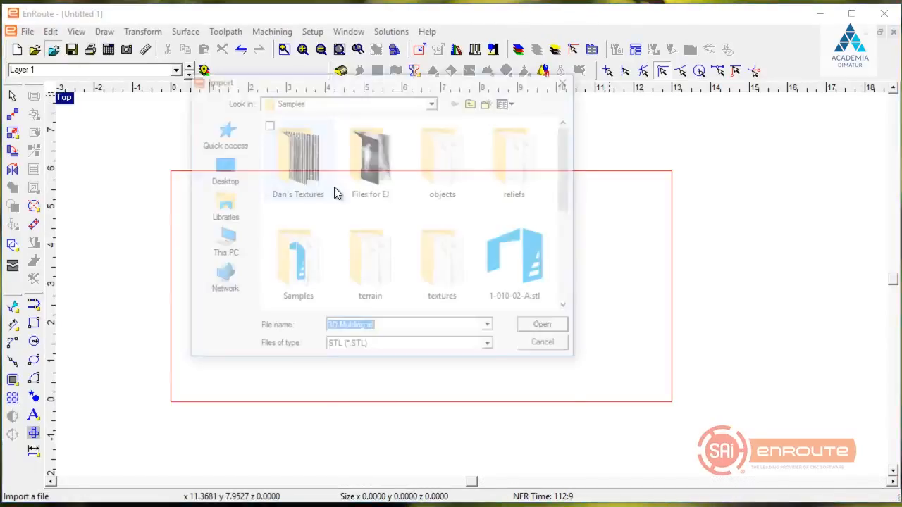
scroll(349, 281, down, 3)
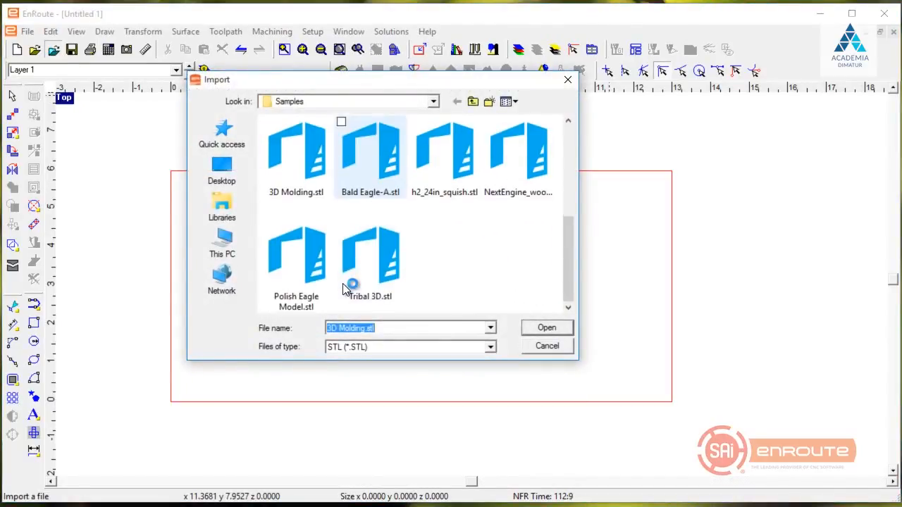
double_click(300, 177)
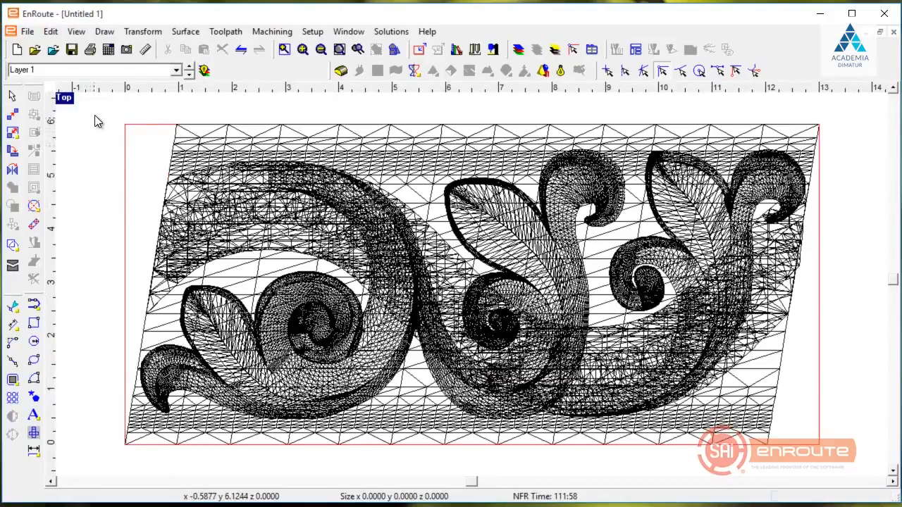
Examine the imported molding mesh against the plate in all four views and return to the full top view
drag(97, 121, 825, 463)
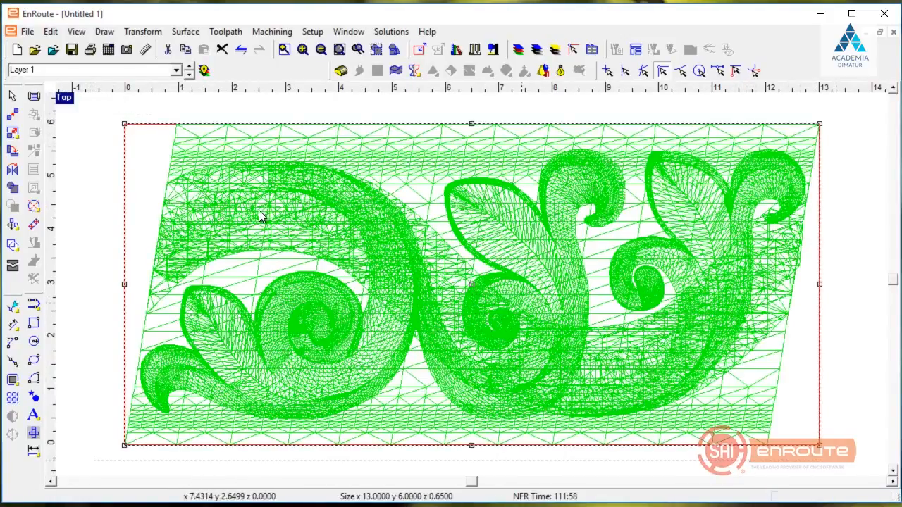
click(63, 99)
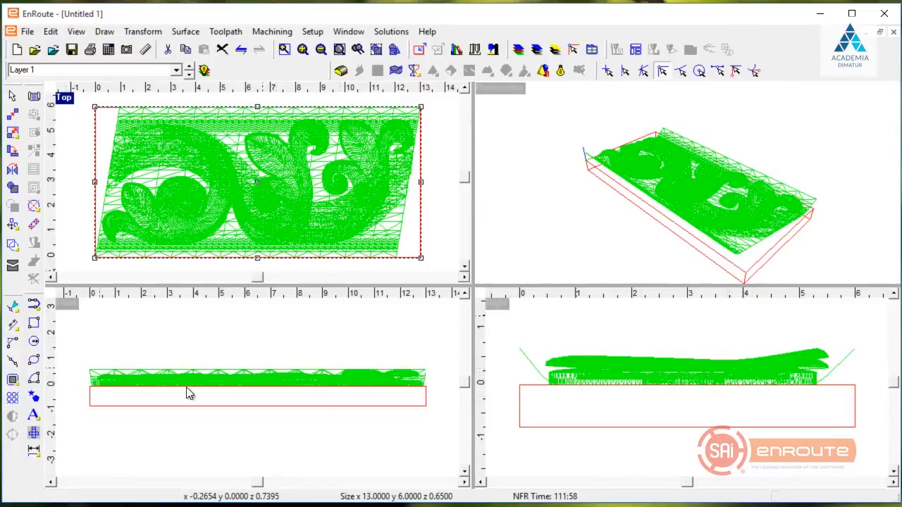
click(71, 198)
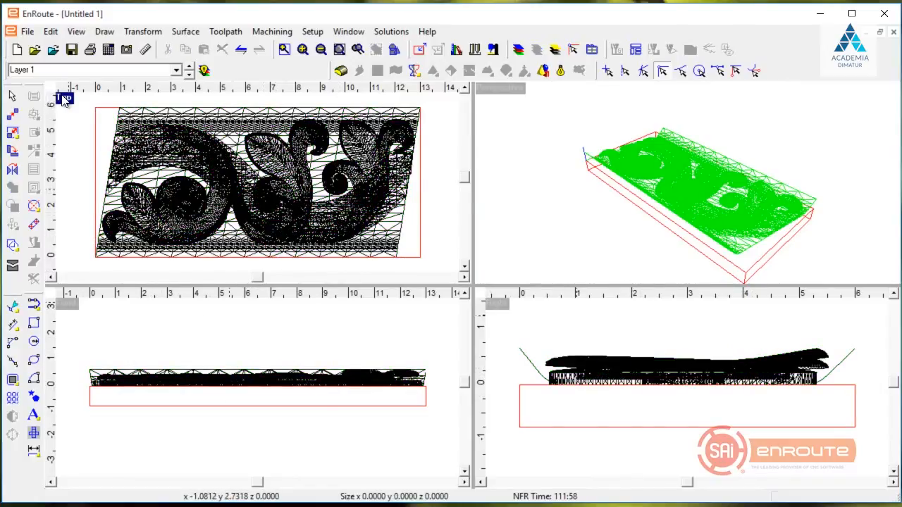
double_click(62, 97)
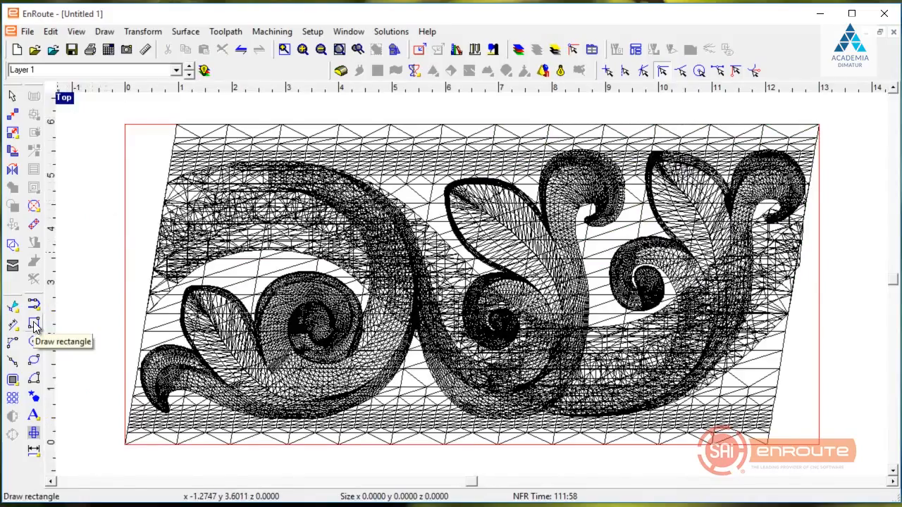
Draw a square-cornered rectangle 13 wide and 6 high with its first corner at X 0, Y 0, Z 0
click(34, 324)
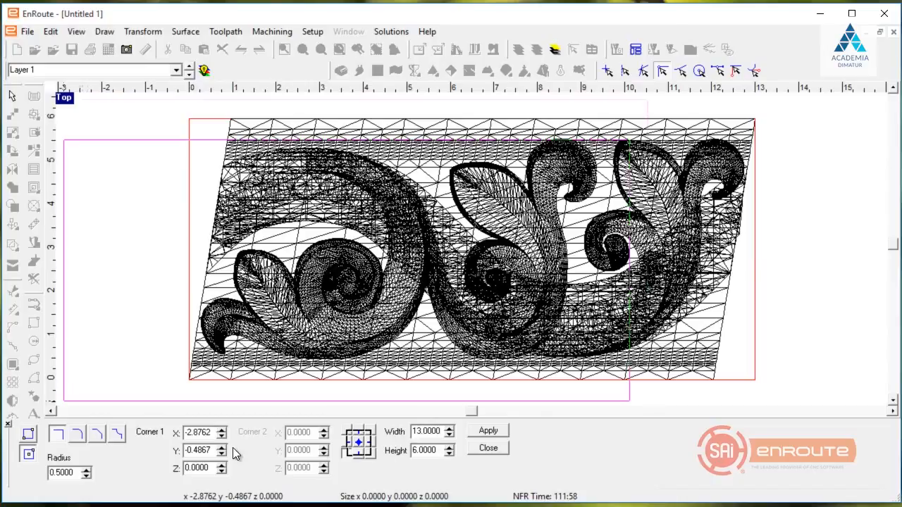
double_click(209, 433)
text(1)
key(Tab)
text(0)
key(Tab)
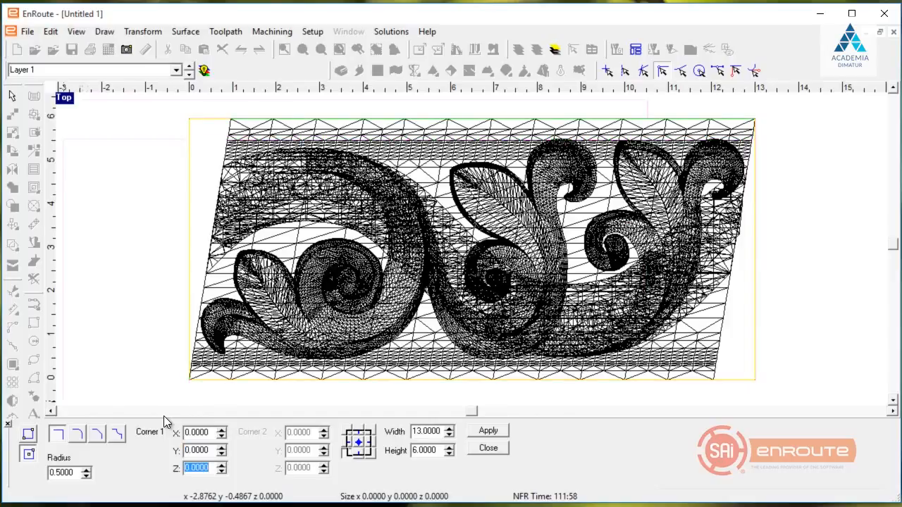
click(488, 431)
click(489, 449)
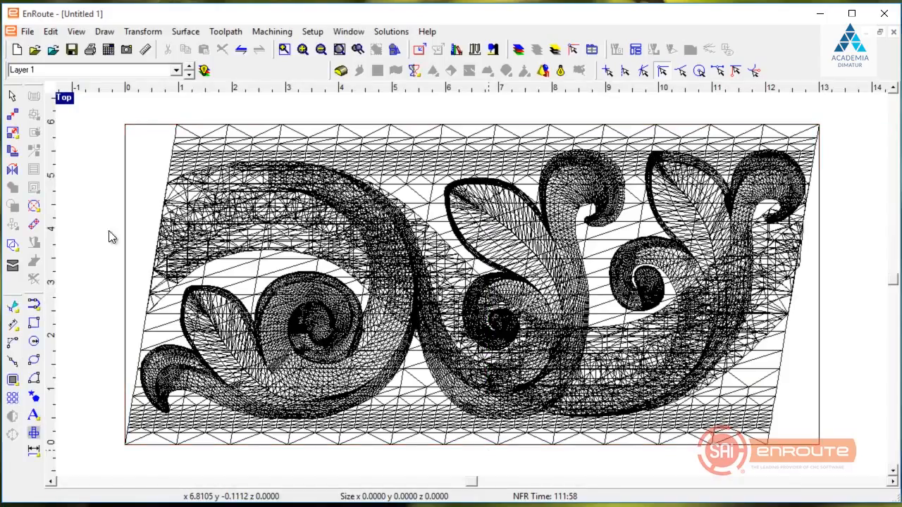
Start point editing on the rectangle and move its upper-left corner point to X 1
click(13, 306)
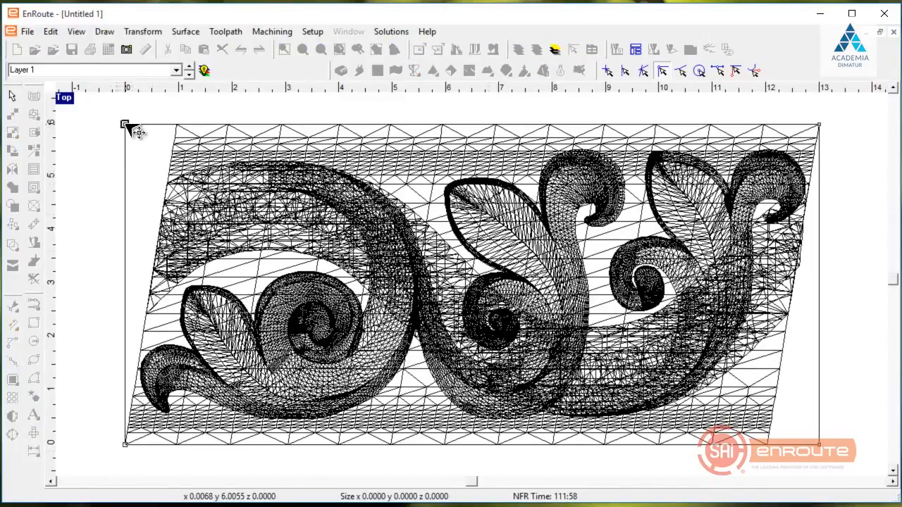
click(125, 125)
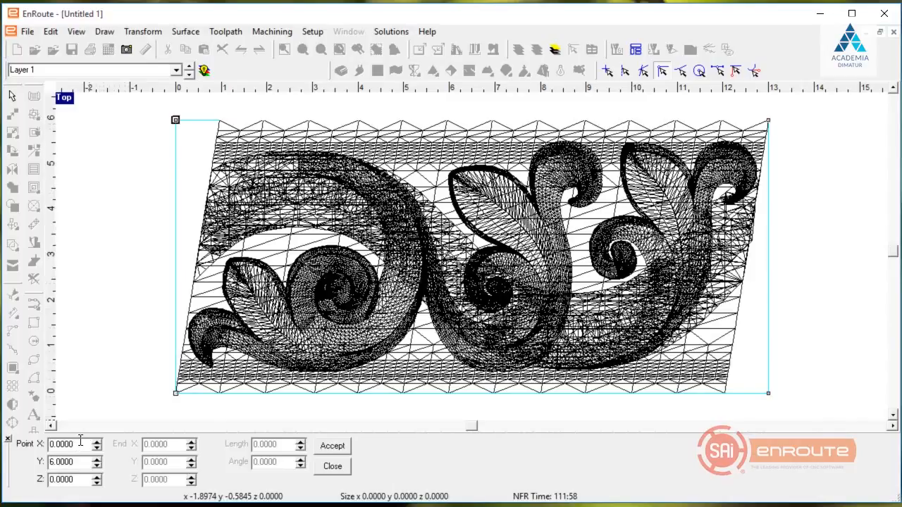
drag(81, 441, 44, 444)
text(1)
key(Tab)
click(330, 447)
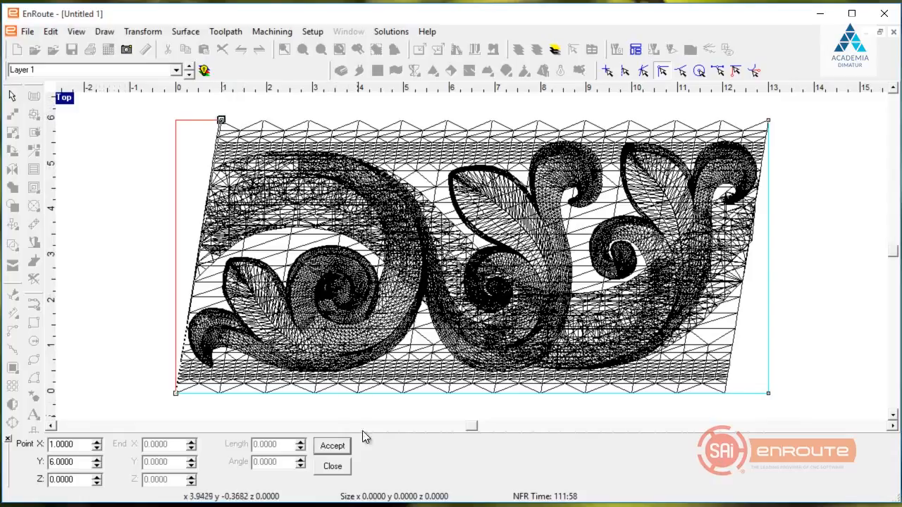
Move the rectangle's lower-right corner point to X 12 and finish point editing
click(768, 393)
double_click(67, 445)
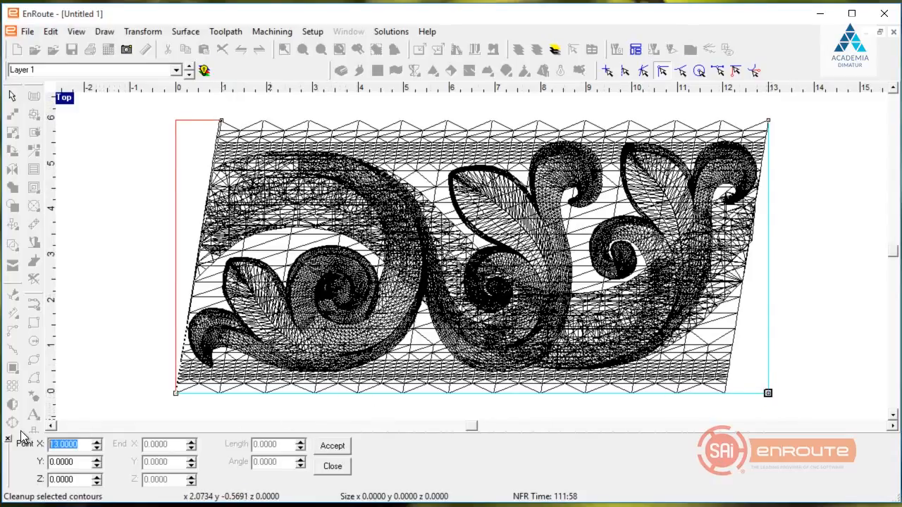
text(12)
key(Tab)
click(332, 447)
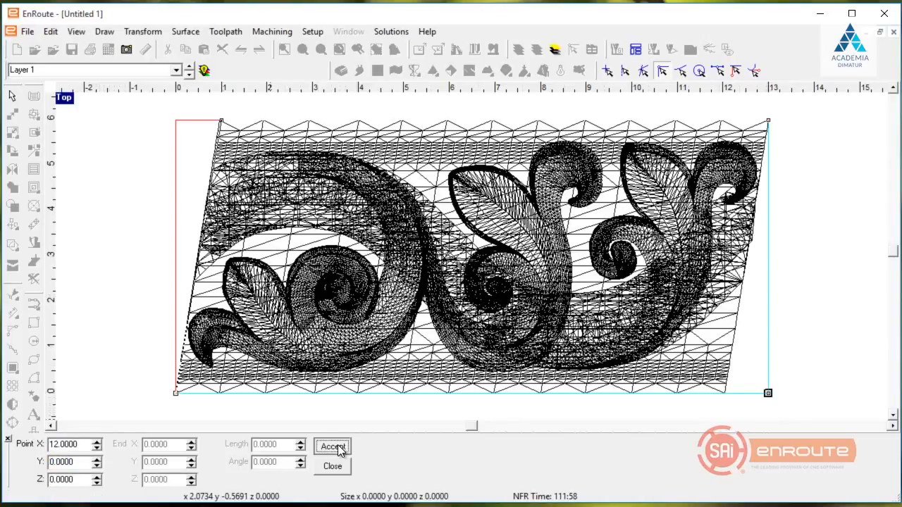
click(332, 466)
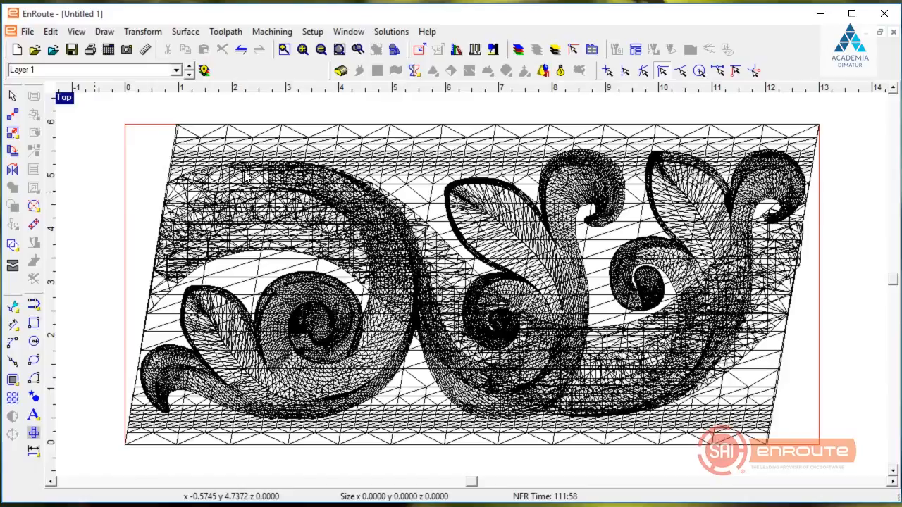
Create a flat relief on the slanted contour with height 0, base 0 and resolution 100, and check it in rendered view
drag(97, 117, 817, 409)
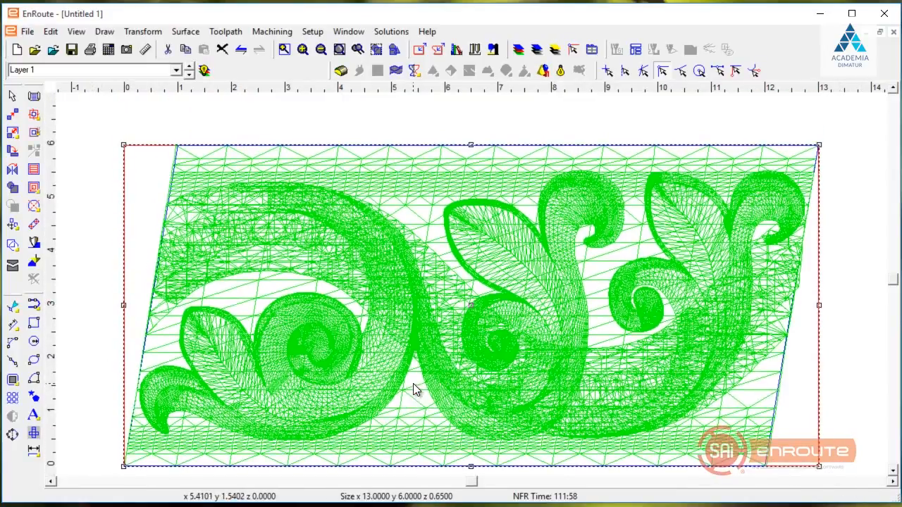
middle_drag(413, 384, 411, 343)
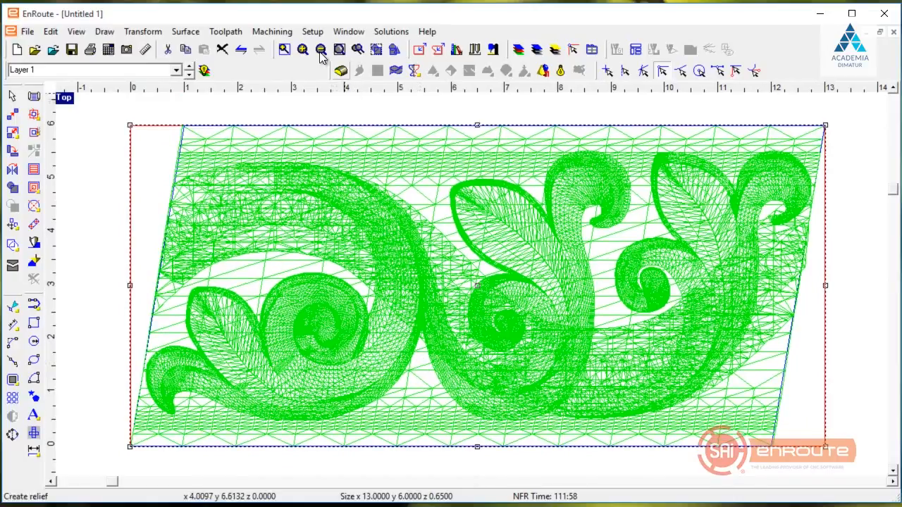
click(185, 31)
click(160, 49)
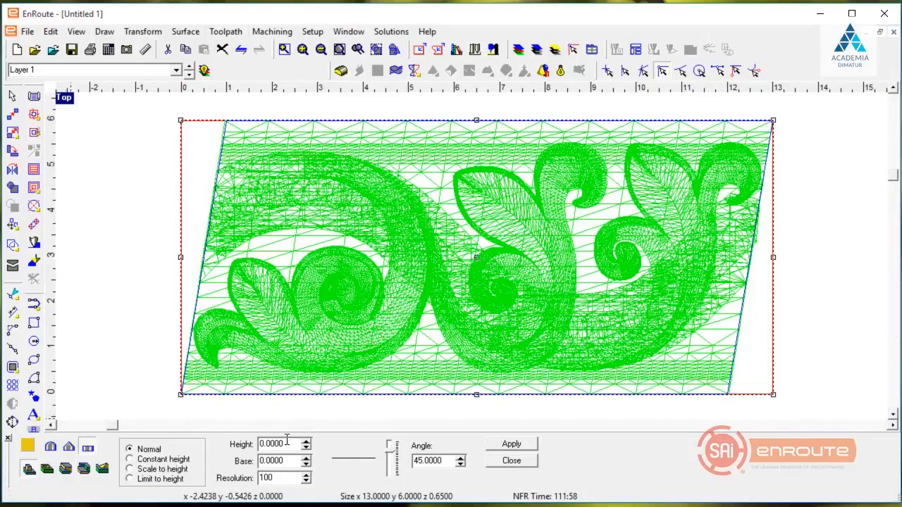
click(525, 444)
click(512, 463)
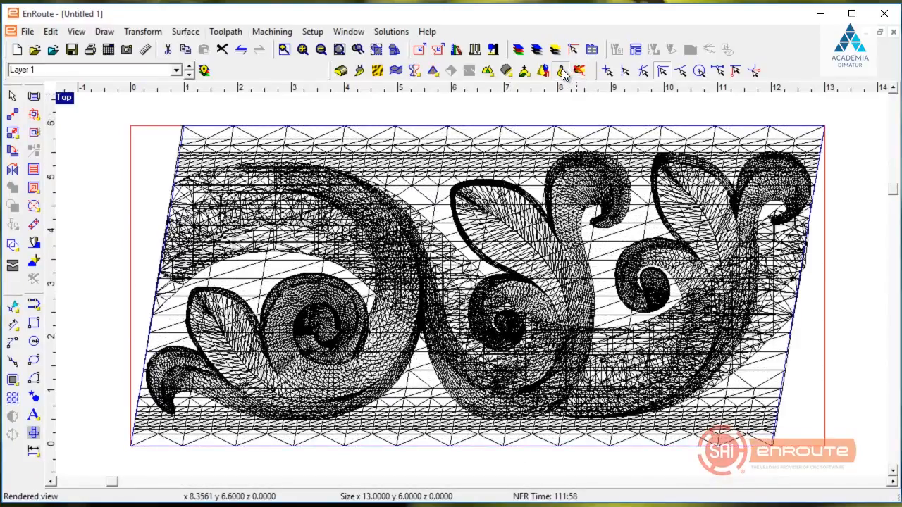
click(561, 71)
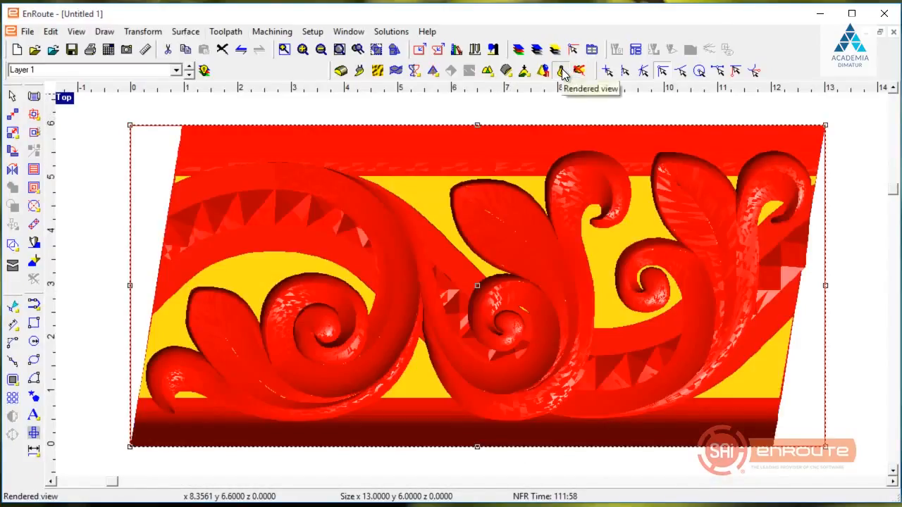
click(562, 71)
Apply the imported molding mesh to the flat relief and deselect everything
drag(94, 110, 848, 447)
scroll(849, 447, down, 4)
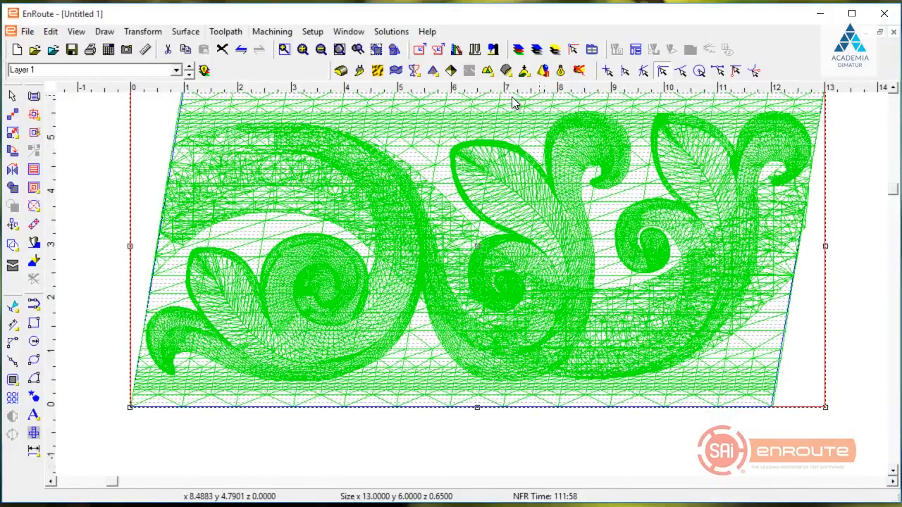
click(451, 70)
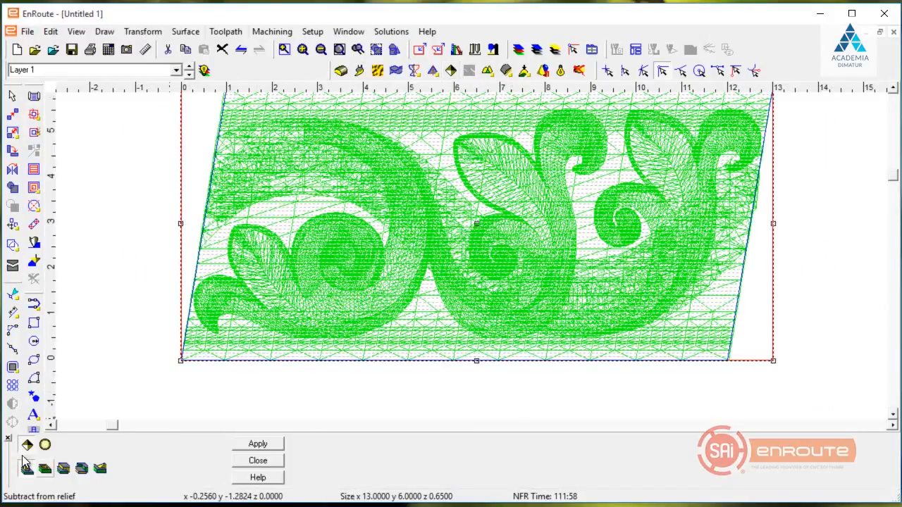
click(251, 444)
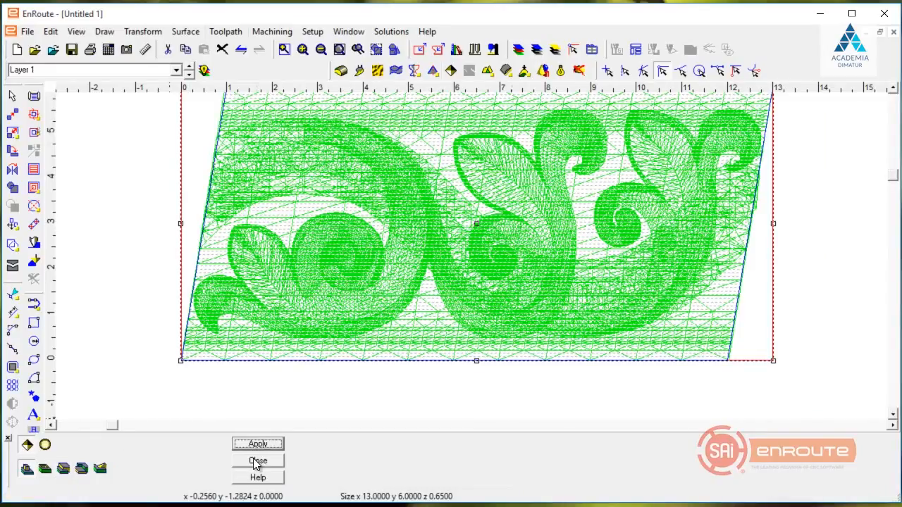
click(254, 459)
click(177, 432)
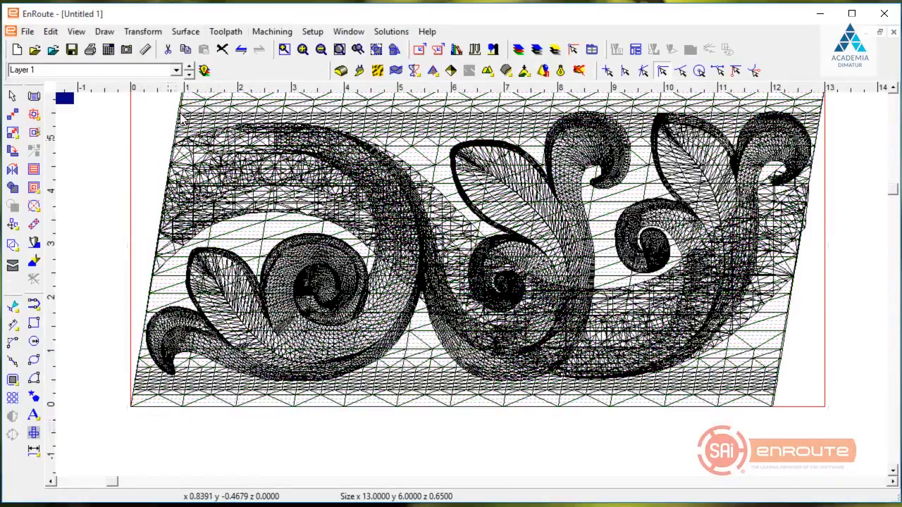
Show only Layer 1 so the imported mesh is hidden, and display the relief in rendered view
click(206, 70)
scroll(139, 223, up, 3)
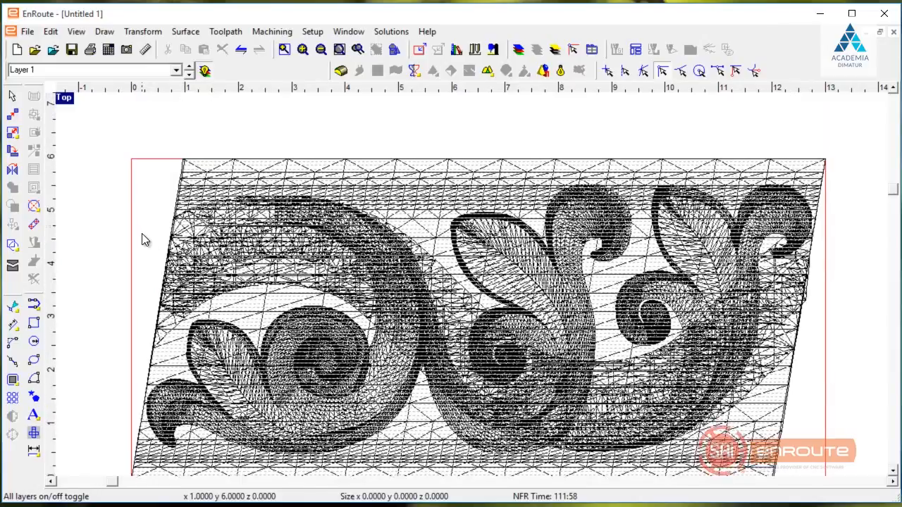
click(200, 73)
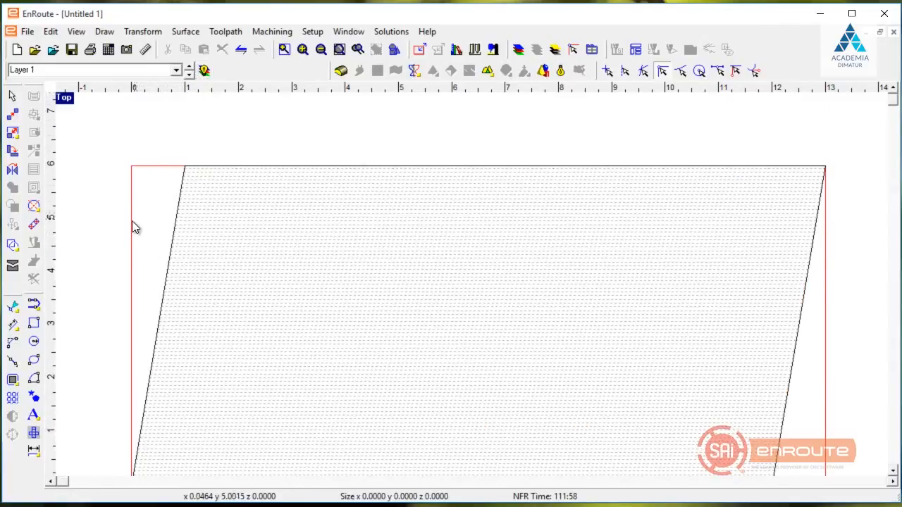
click(204, 70)
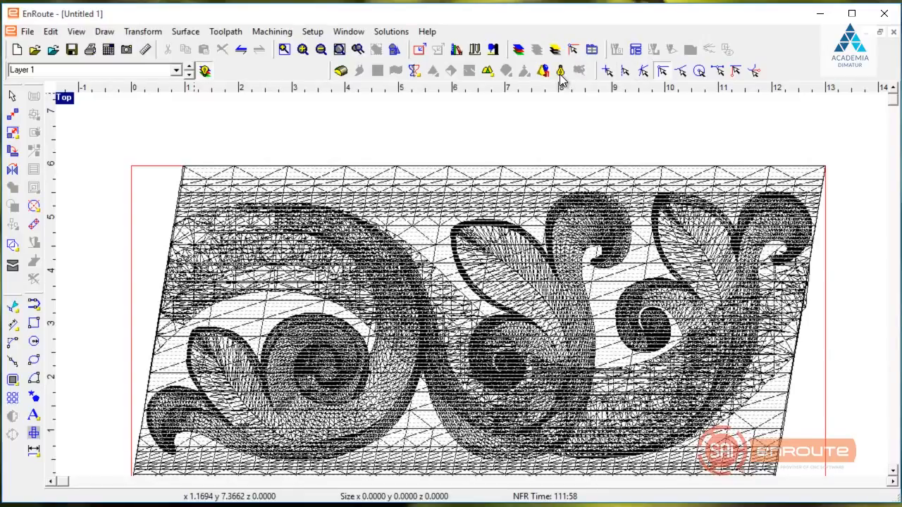
click(561, 73)
click(205, 70)
mouse_move(182, 154)
middle_down()
mouse_move(196, 127)
mouse_move(189, 116)
middle_up()
scroll(262, 173, up, 1)
middle_drag(262, 175, 239, 177)
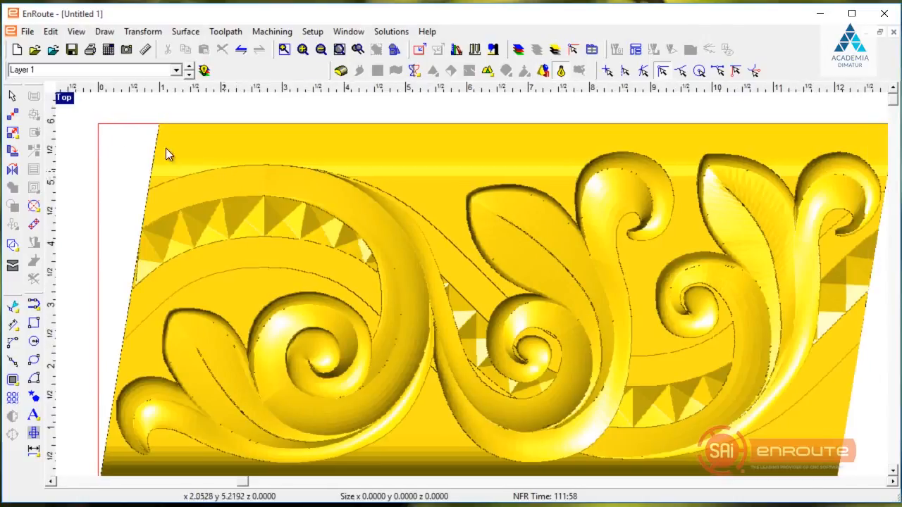
Select the relief in the front view and align it to the top of the plate
double_click(67, 97)
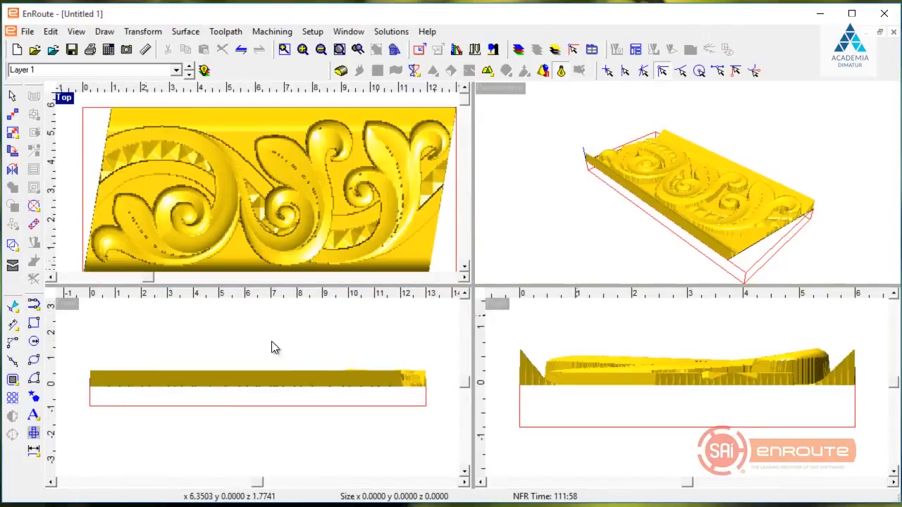
click(279, 388)
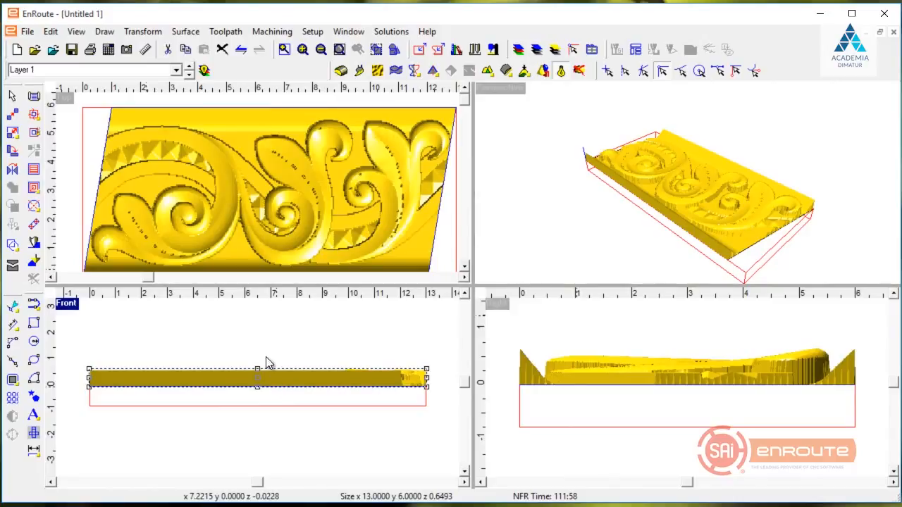
click(187, 32)
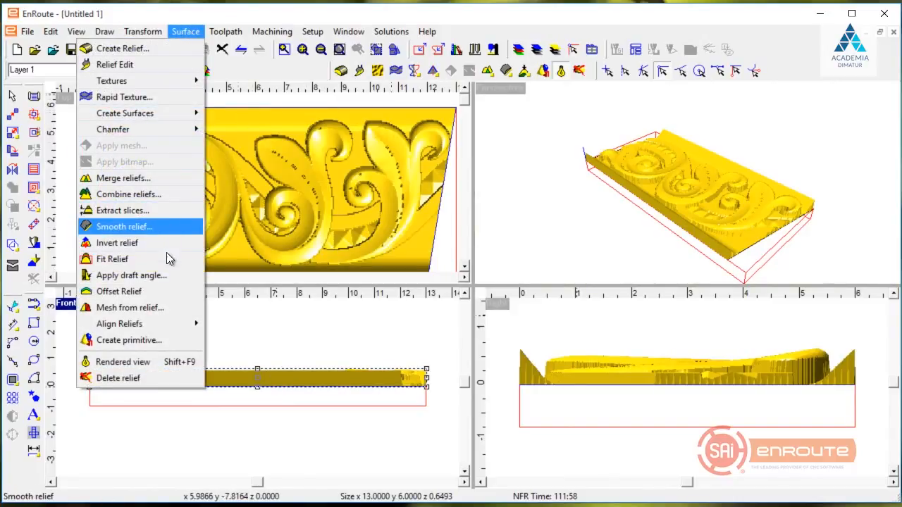
mouse_move(169, 324)
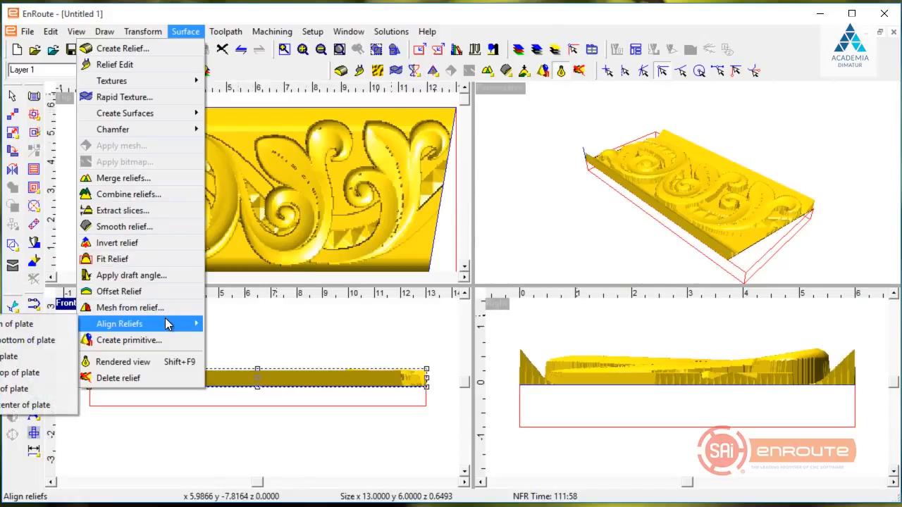
click(30, 360)
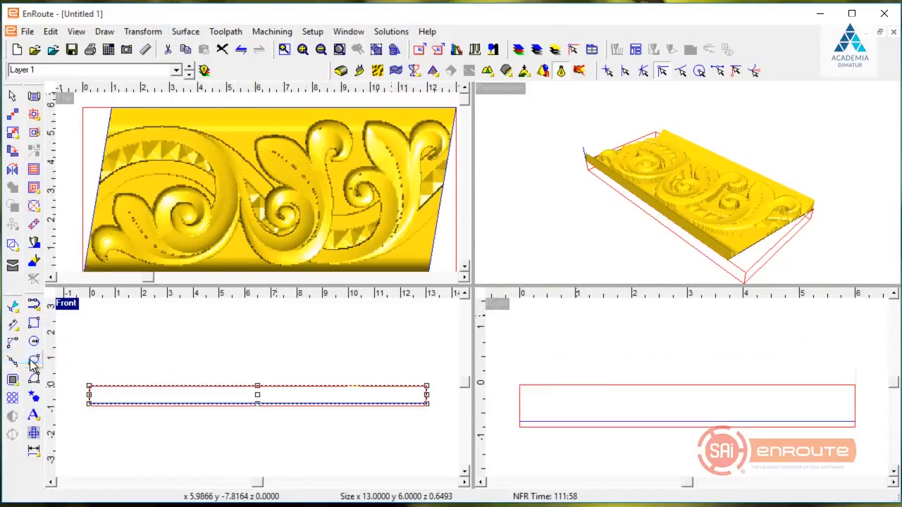
click(327, 454)
scroll(349, 416, up, 2)
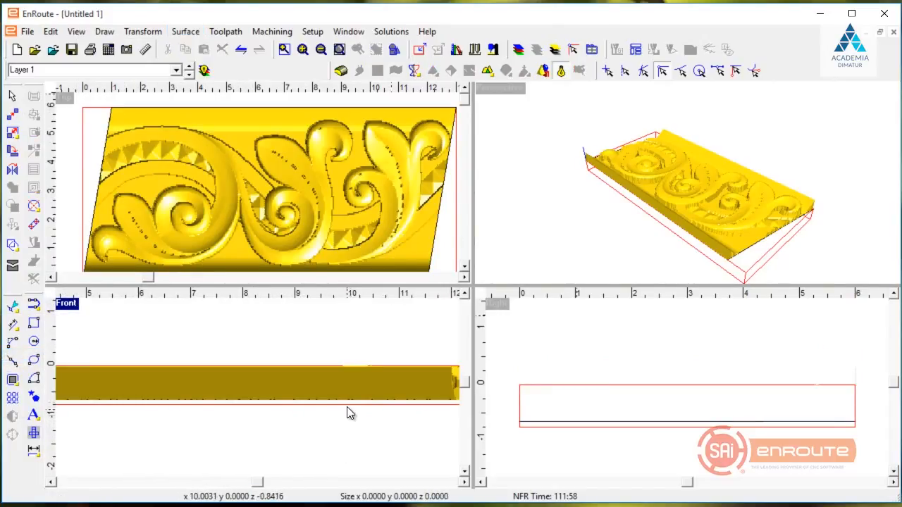
Apply a hatch fill to the relief with the 3D Molding Rough strategy in place of the existing tool list
double_click(65, 98)
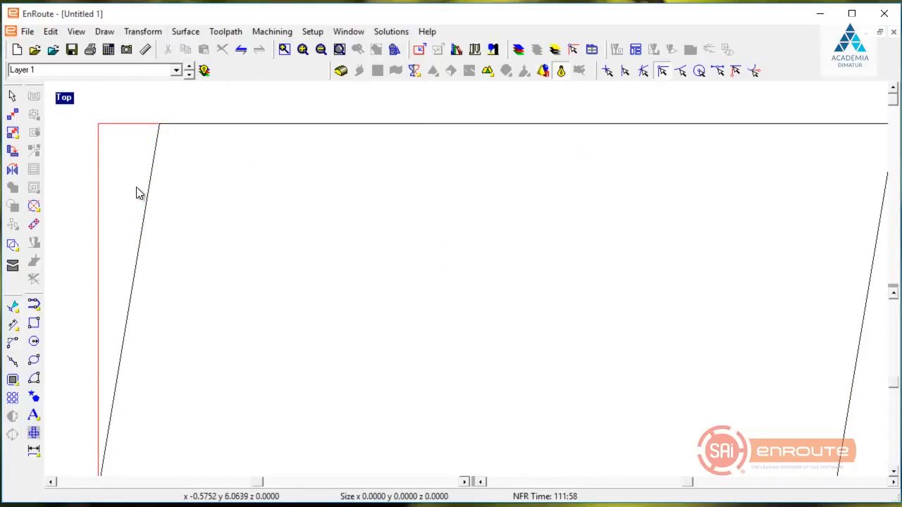
scroll(133, 189, down, 1)
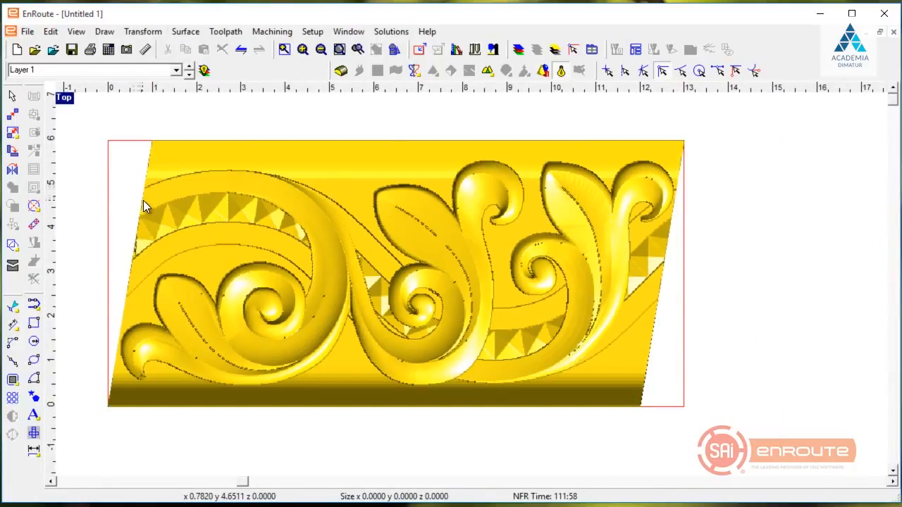
click(143, 200)
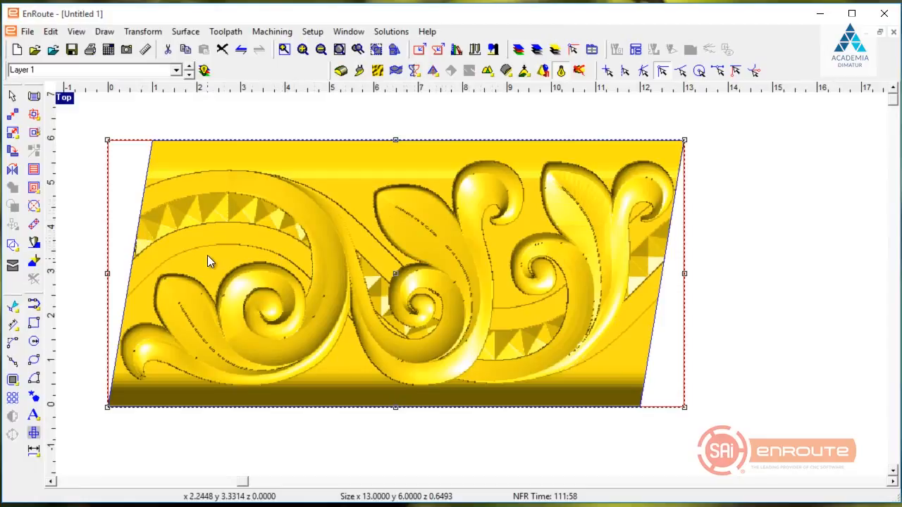
click(226, 32)
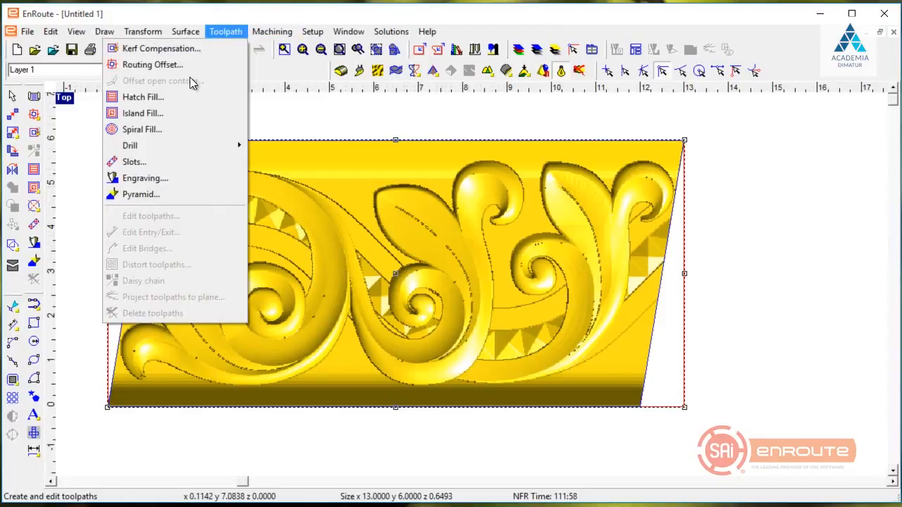
click(150, 97)
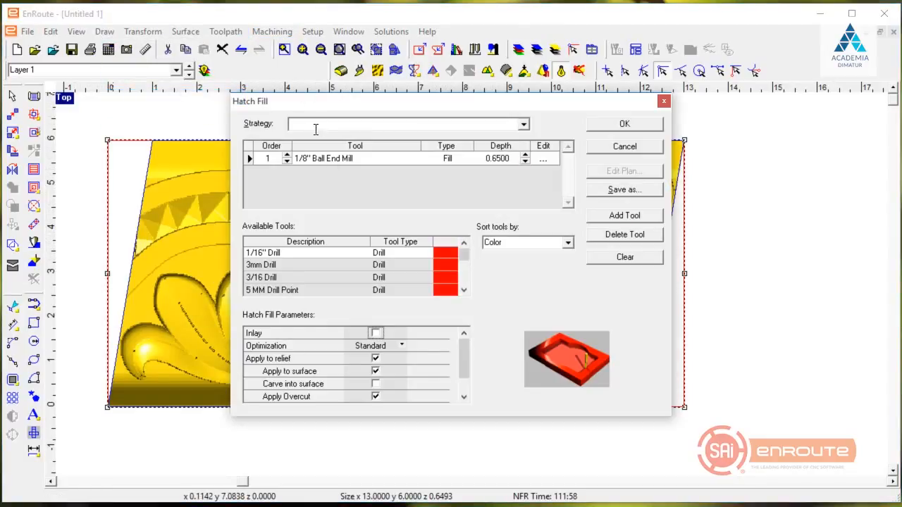
click(621, 257)
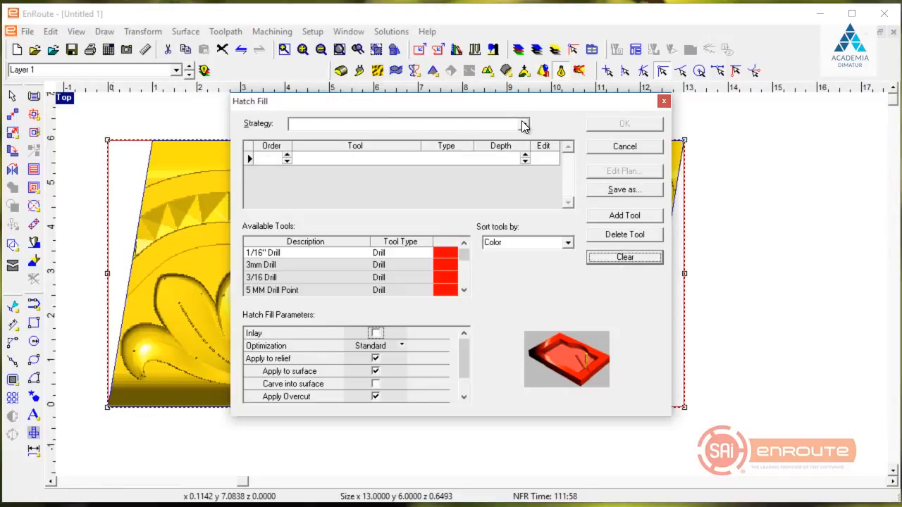
click(524, 125)
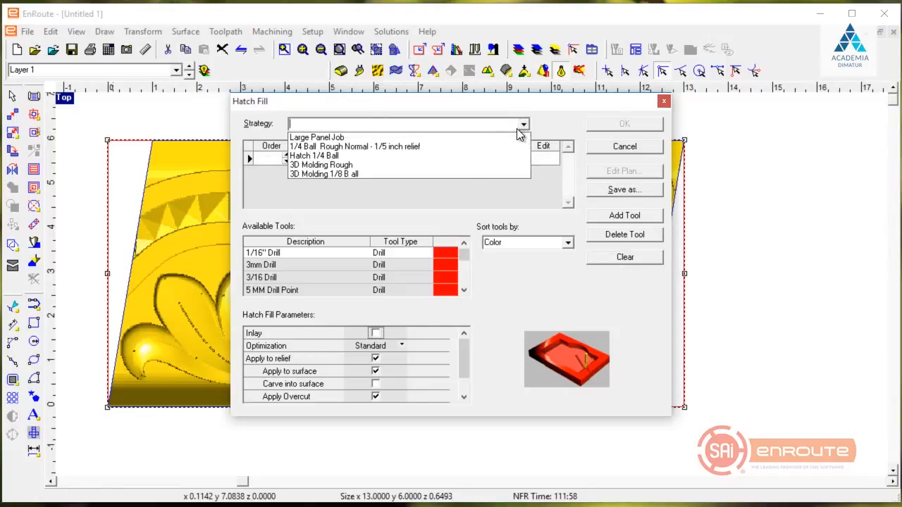
click(478, 165)
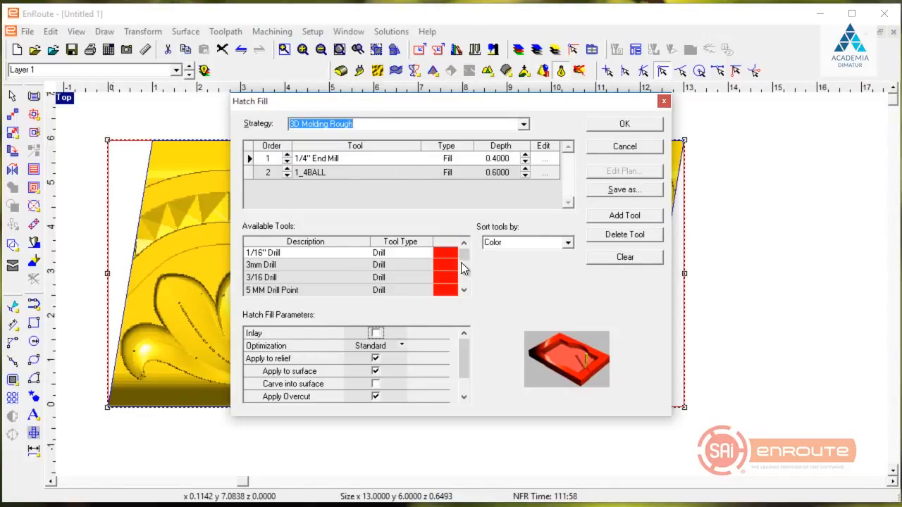
drag(463, 361, 463, 374)
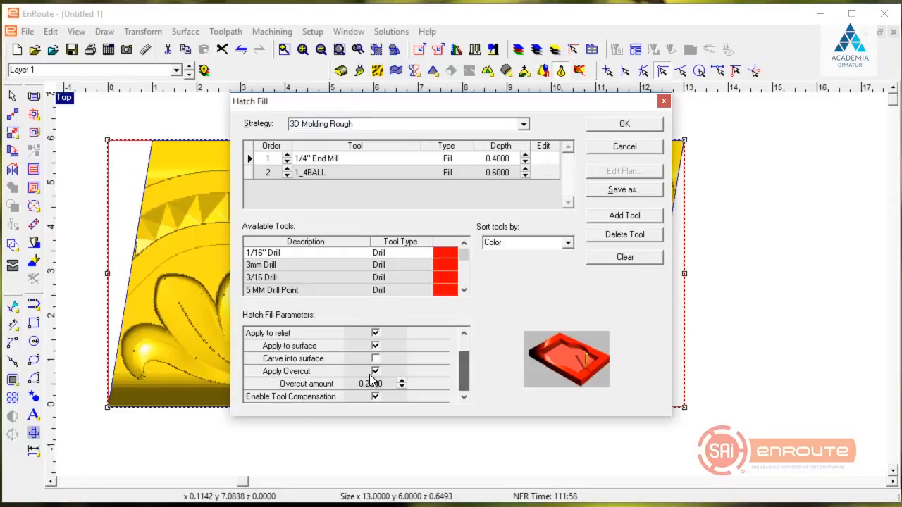
click(624, 125)
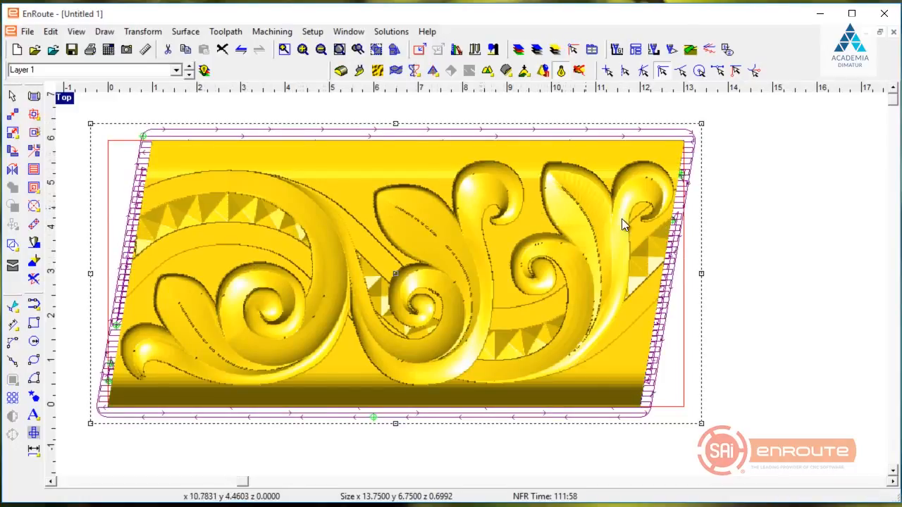
Inspect the 1/4" End Mill cut definition of the rough hatch toolpath and close it without changes
right_click(675, 240)
click(726, 476)
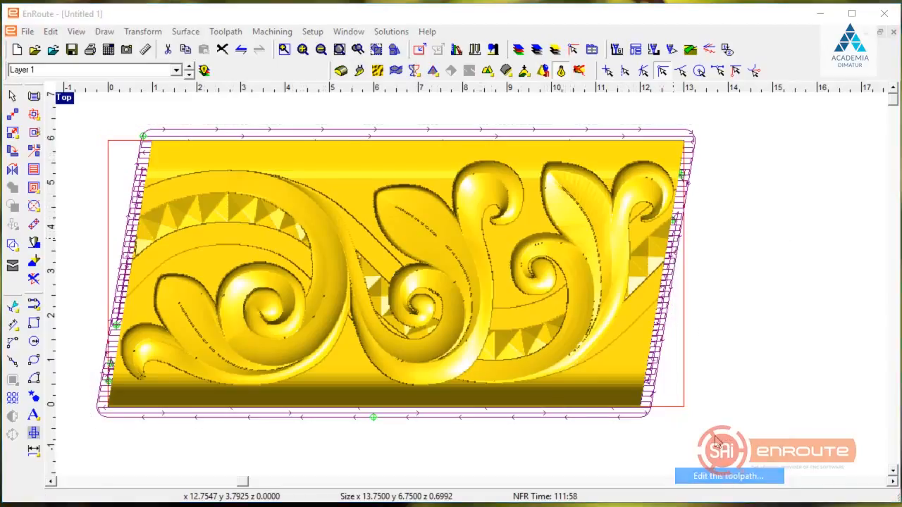
click(544, 154)
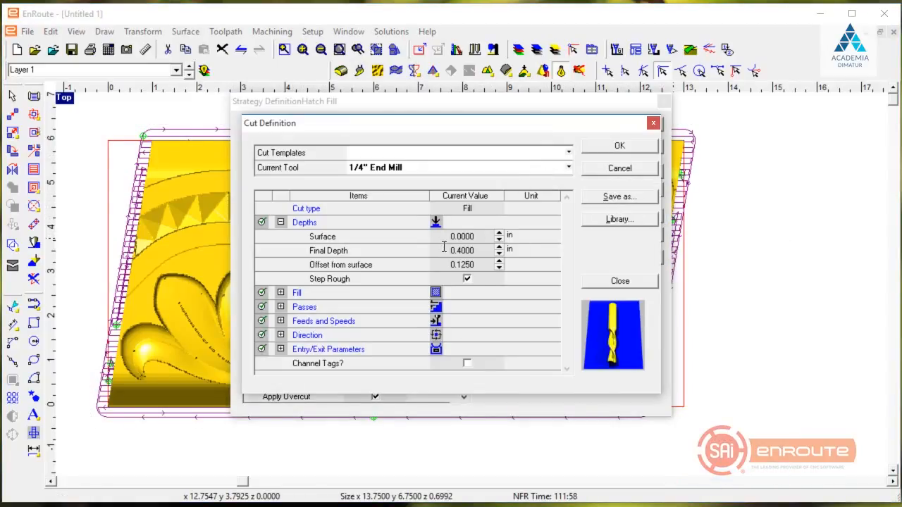
click(596, 170)
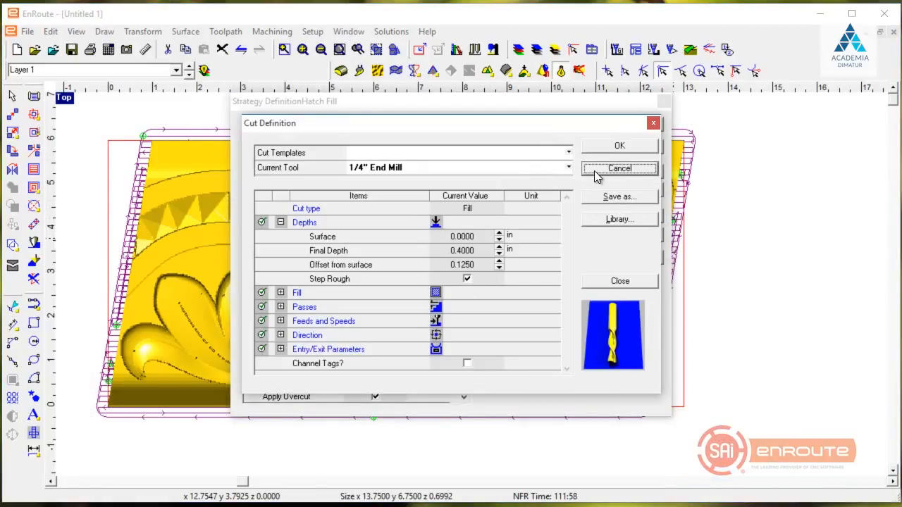
click(620, 146)
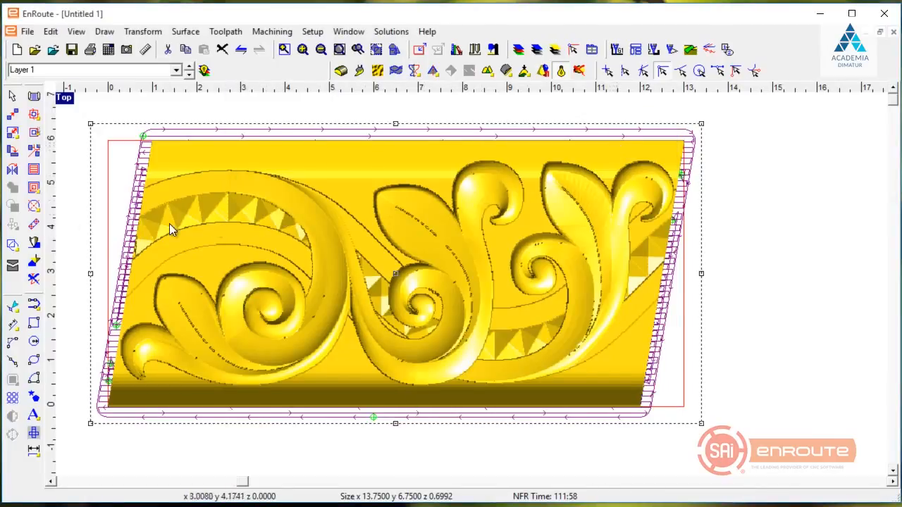
Apply a hatch fill to the relief with the 3D Molding 1/8 Ball strategy, checking its 1/8" Ball End Mill cut definition
click(34, 170)
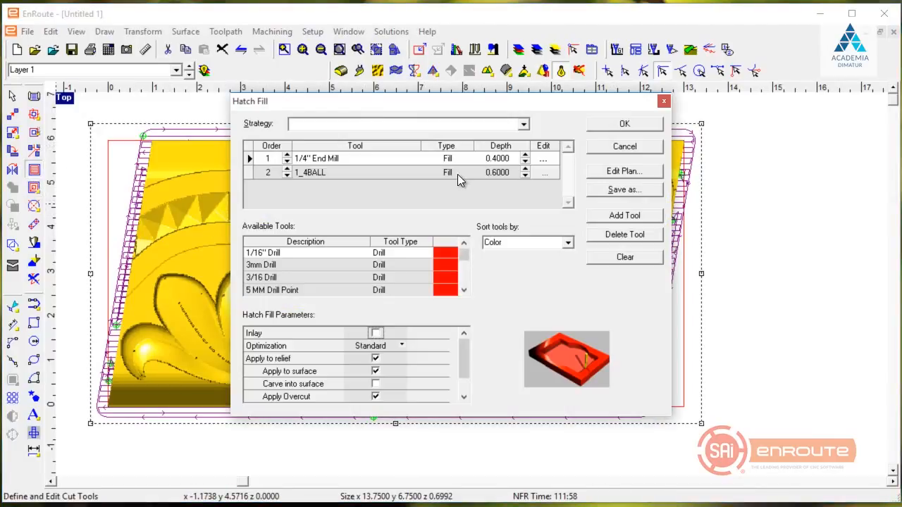
click(523, 124)
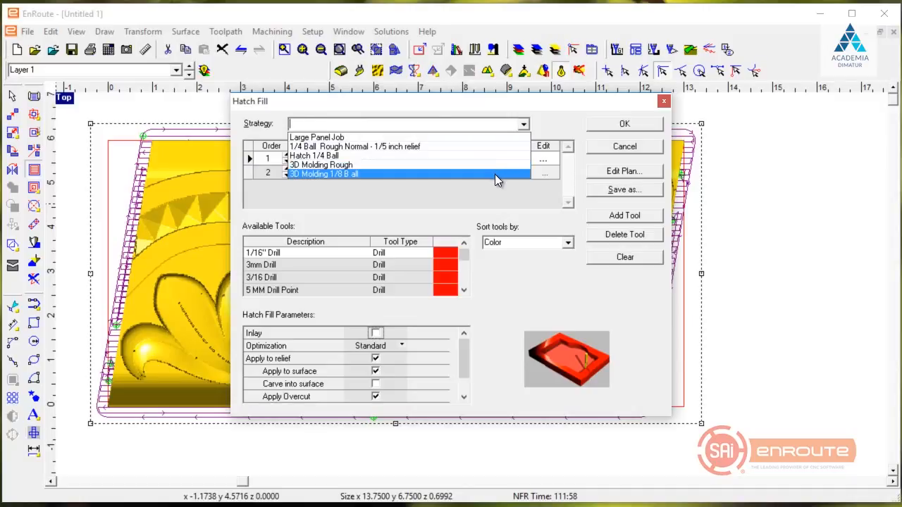
click(495, 174)
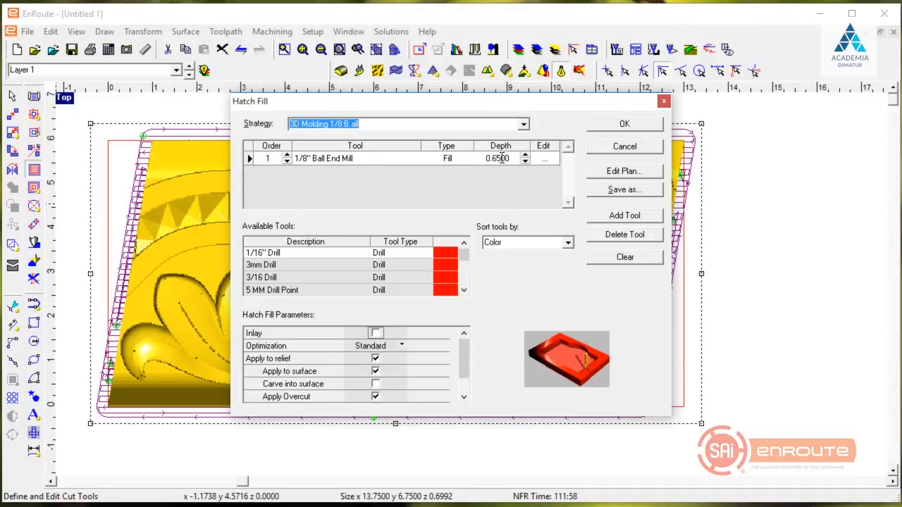
click(541, 161)
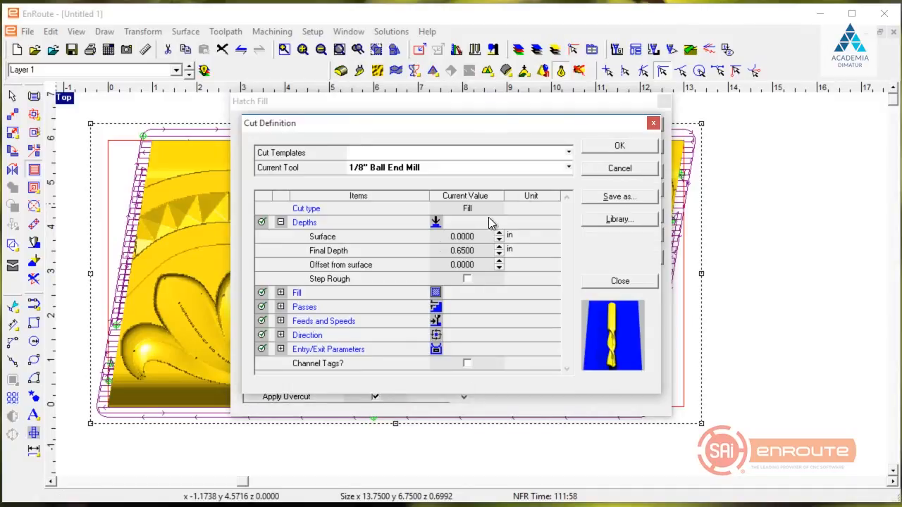
click(281, 293)
click(620, 146)
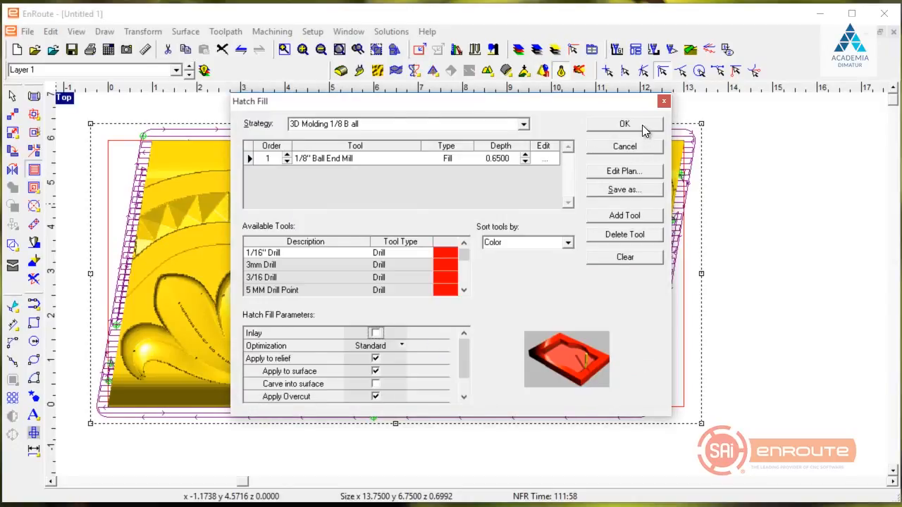
click(640, 124)
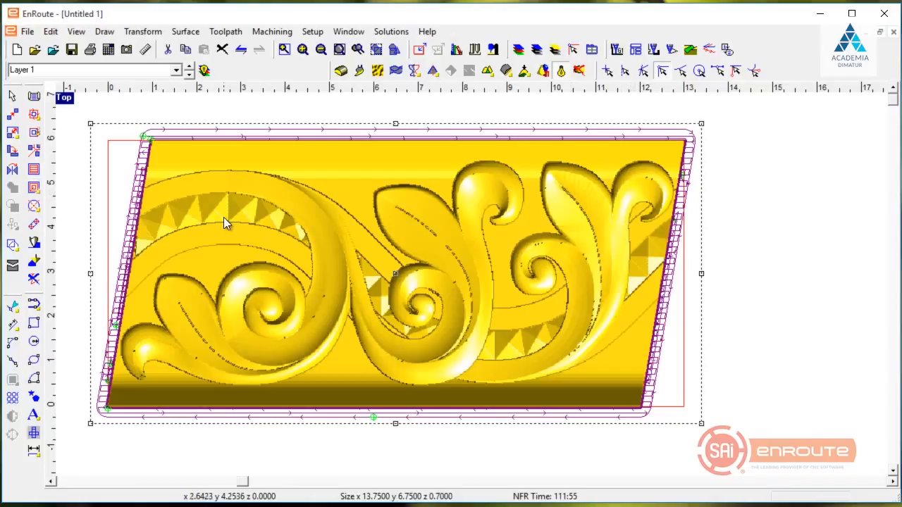
Apply an external router offset around the relief with the Cut Out 1/2 End Mill strategy
click(34, 115)
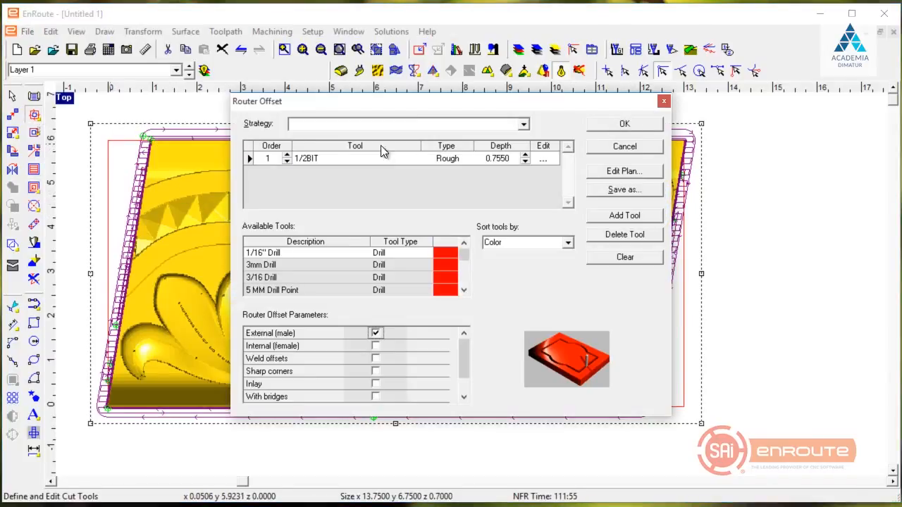
click(527, 125)
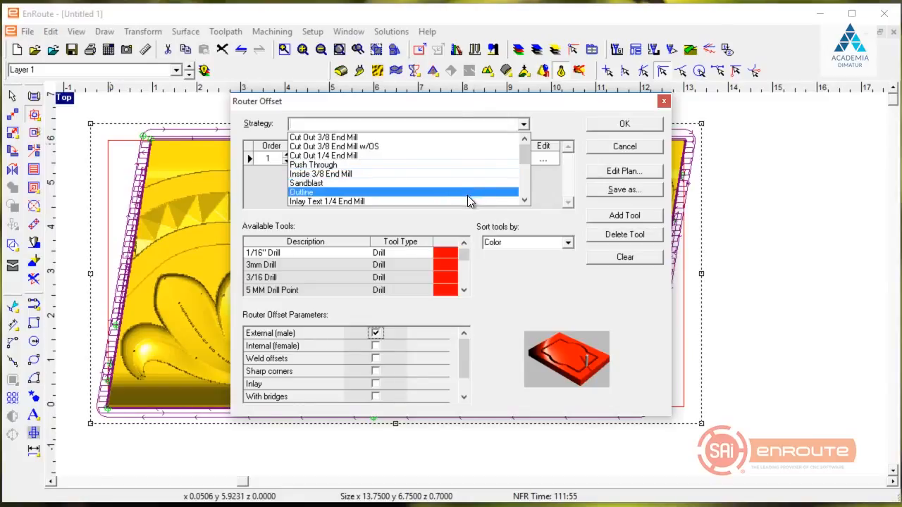
scroll(467, 176, down, 2)
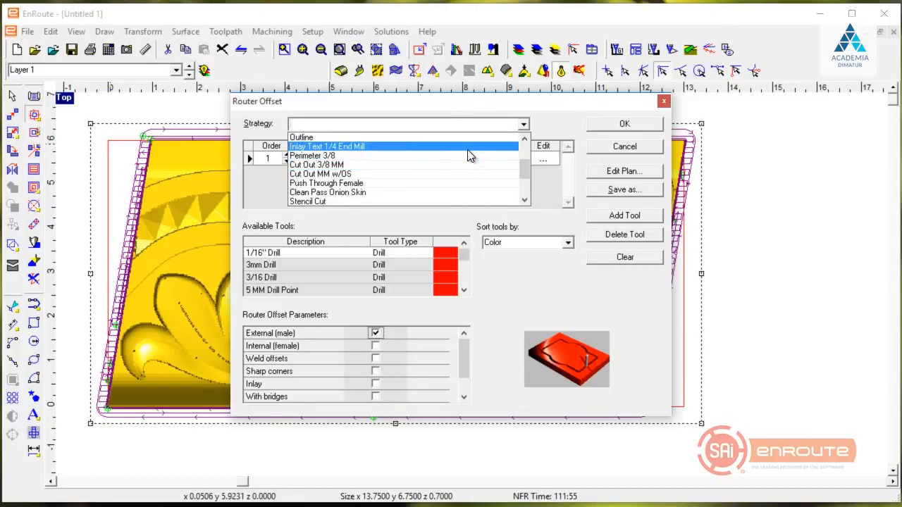
scroll(466, 155, down, 1)
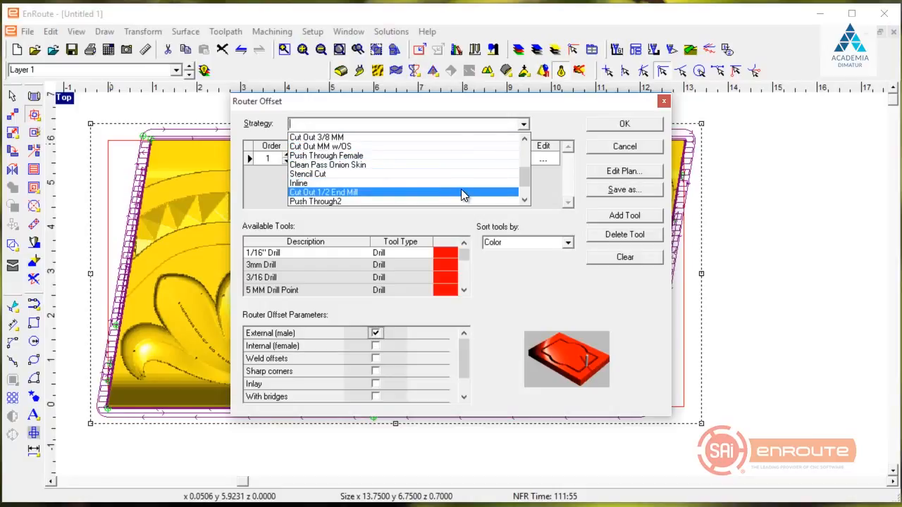
click(461, 191)
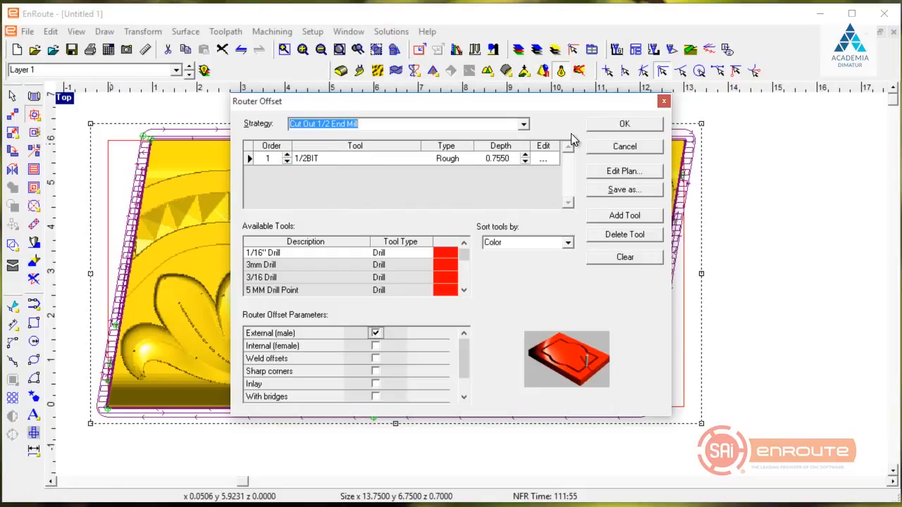
click(599, 124)
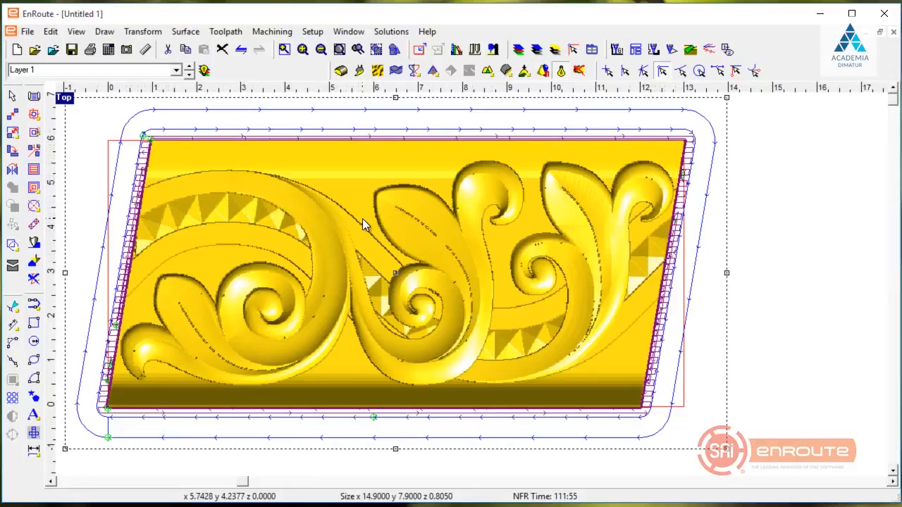
Display the relief and toolpaths in perspective view and set up a cutting simulation with a resolution of 110 dpi
scroll(424, 246, down, 1)
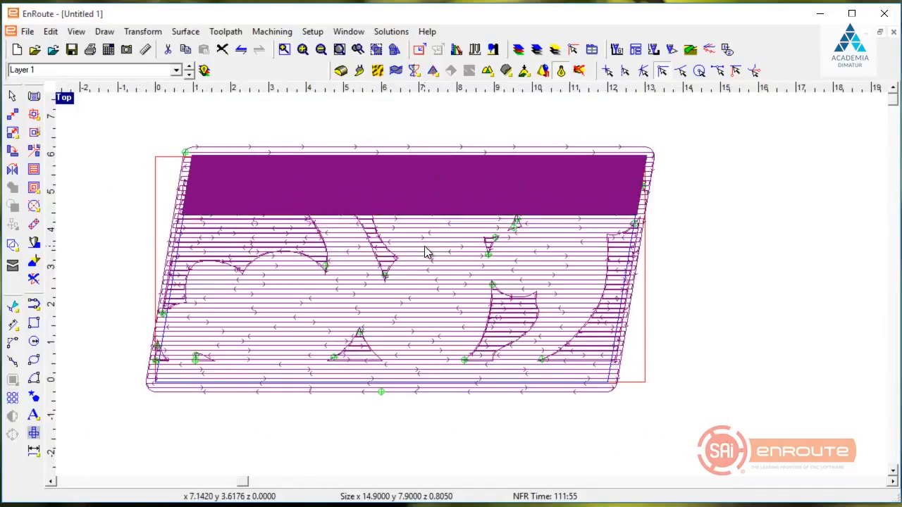
key(F4)
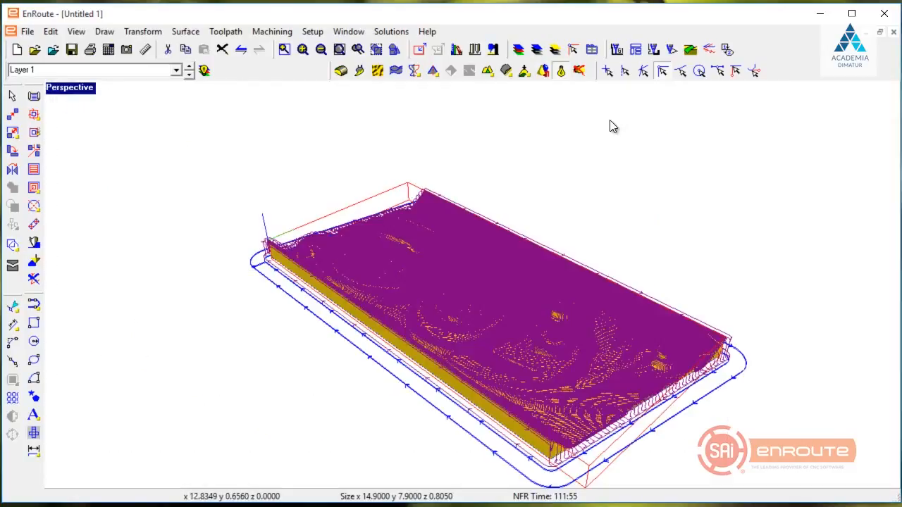
mouse_move(153, 296)
middle_down()
mouse_move(538, 307)
mouse_move(314, 328)
middle_up()
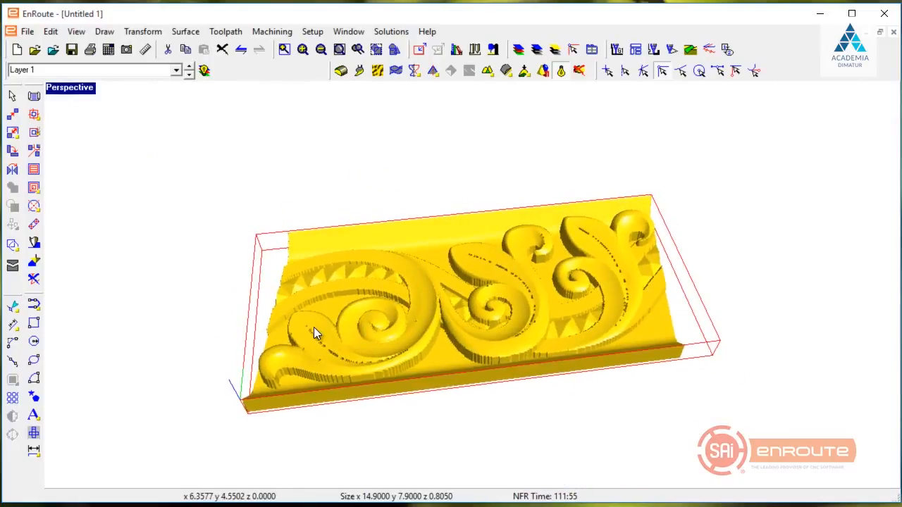
scroll(519, 327, up, 2)
mouse_move(520, 326)
middle_down()
mouse_move(448, 352)
mouse_move(573, 337)
mouse_move(554, 361)
mouse_move(459, 296)
mouse_move(519, 328)
middle_up()
middle_drag(403, 373, 461, 282)
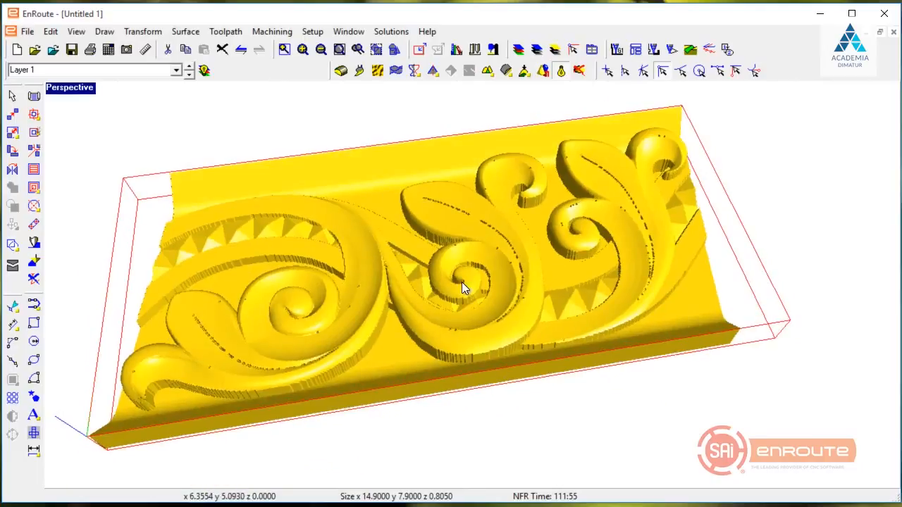
click(691, 49)
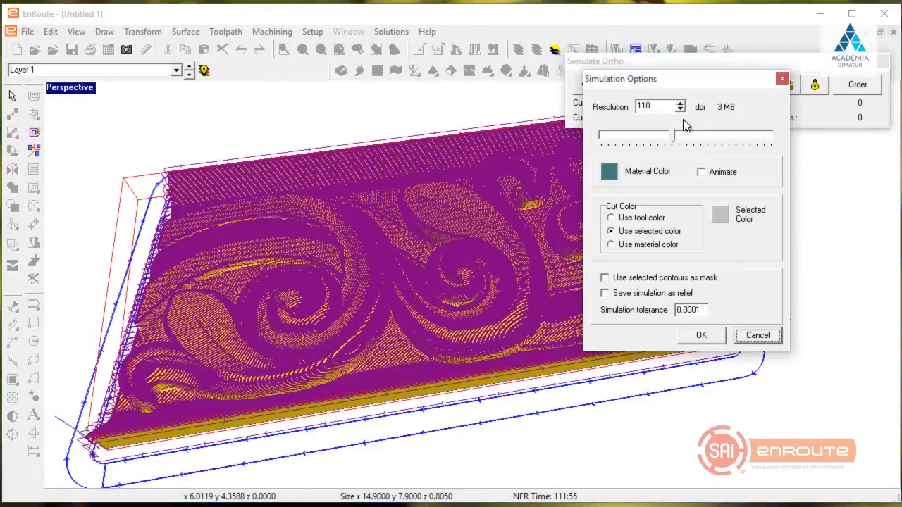
click(705, 335)
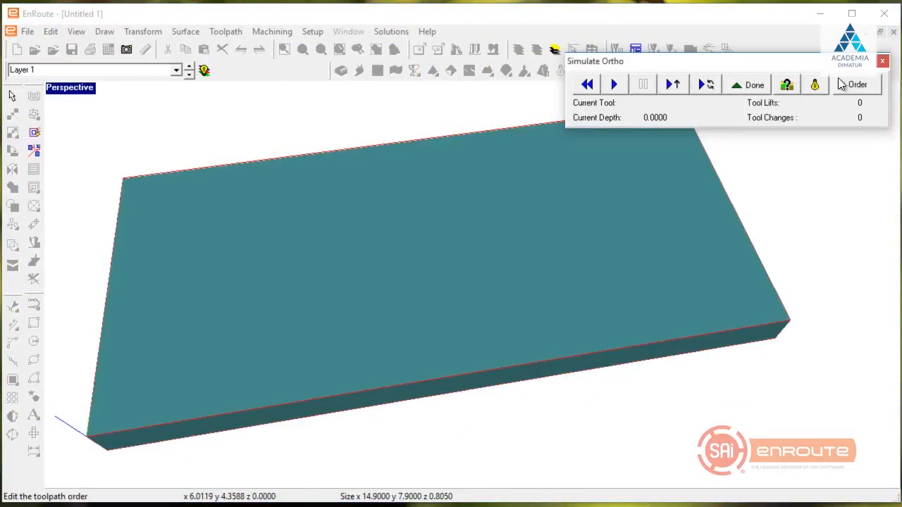
Review the priority order and tool order of the simulated toolpaths, leaving the order settings as they are
click(850, 86)
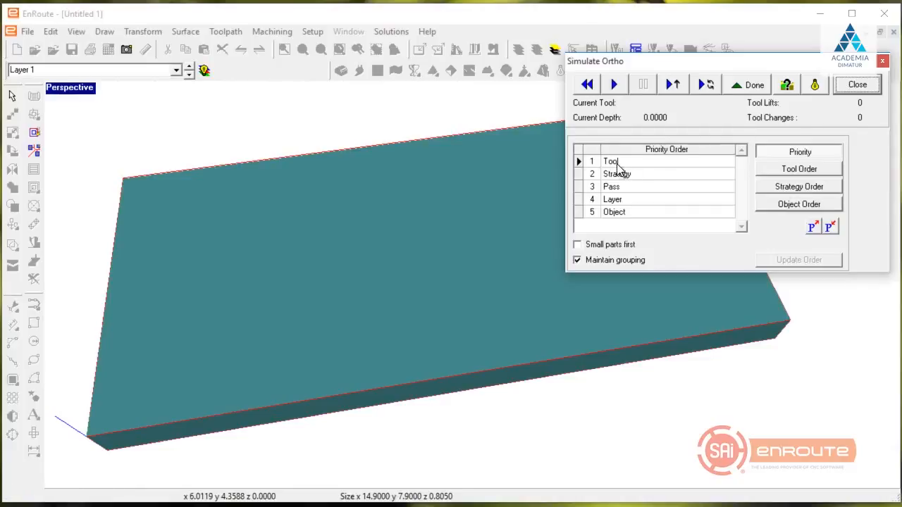
click(781, 170)
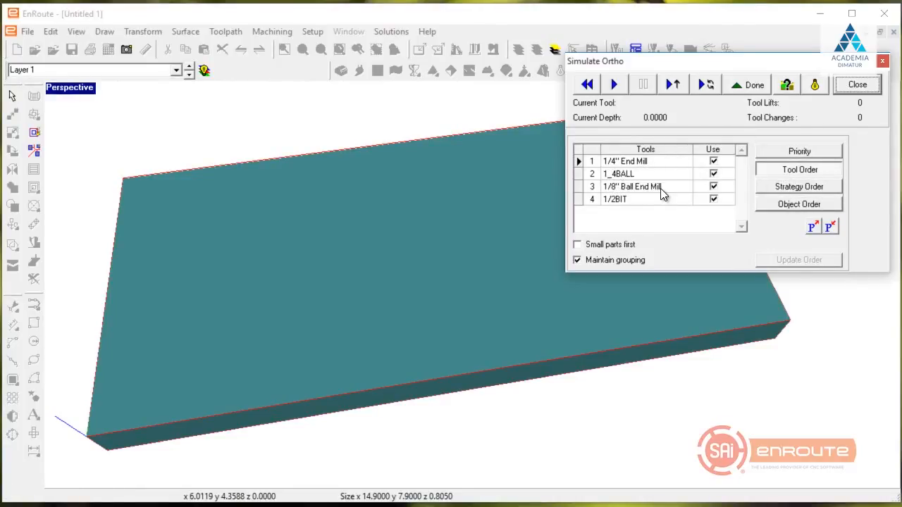
click(858, 84)
Simulate the cutting one tool change at a time through all four tools, examining the carved molding after each
click(707, 85)
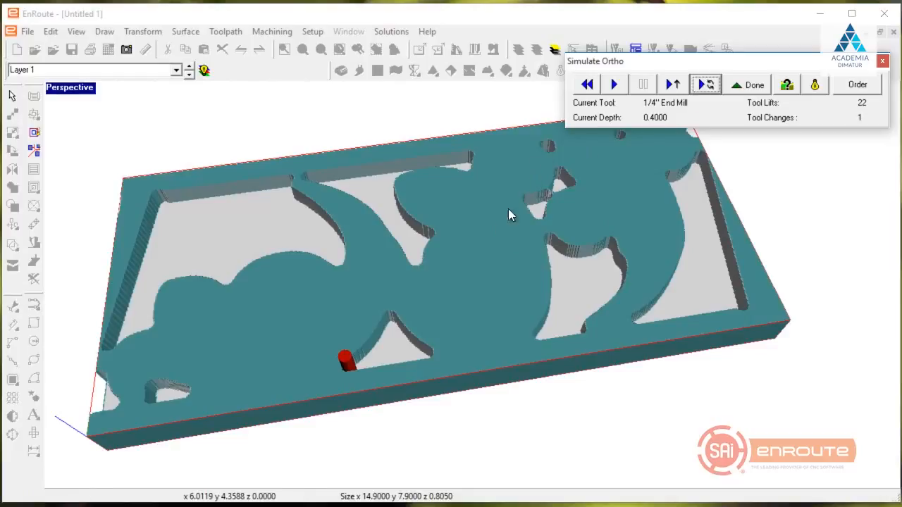
middle_drag(695, 186, 459, 185)
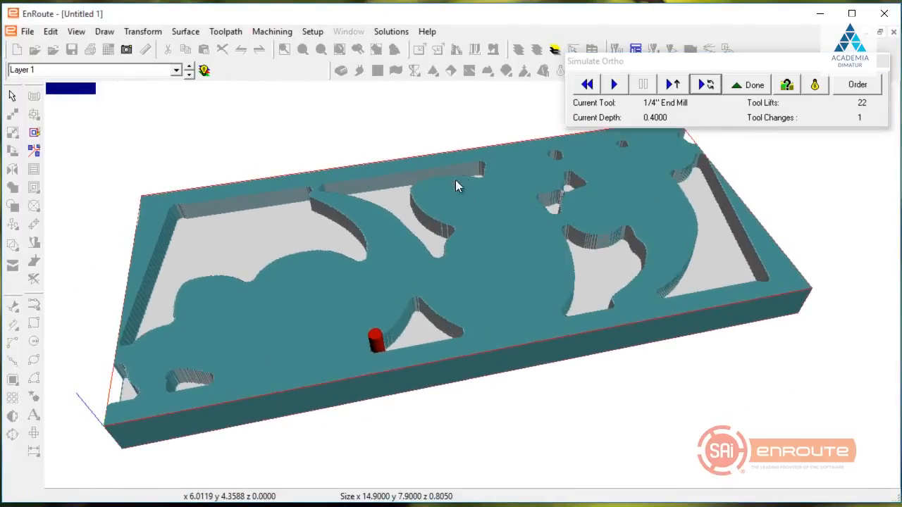
click(706, 85)
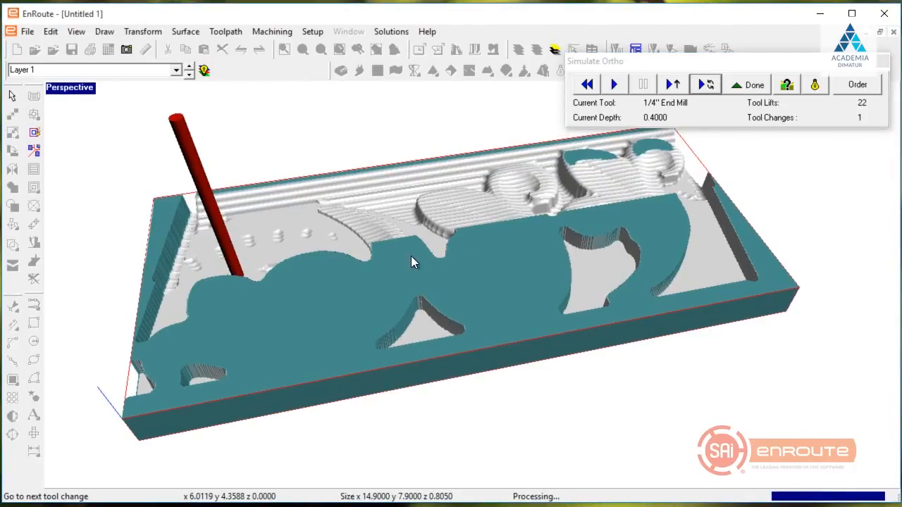
drag(653, 279, 501, 275)
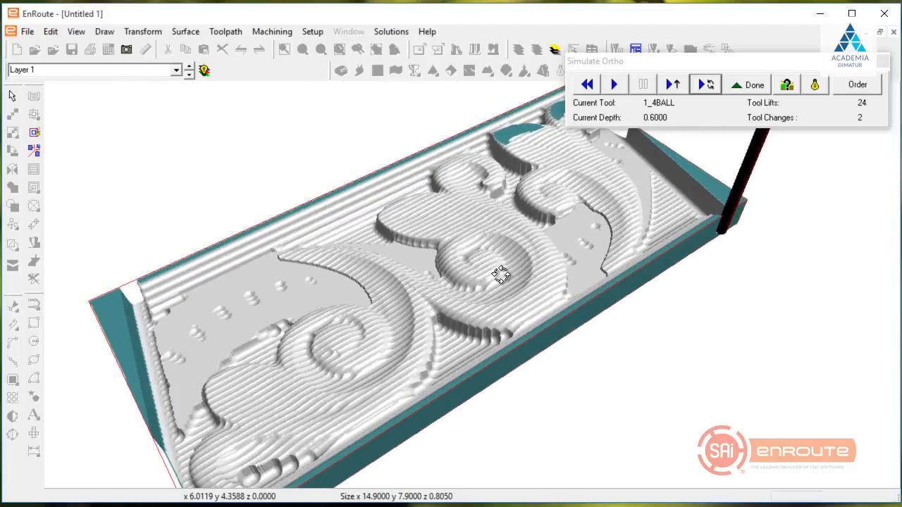
click(705, 85)
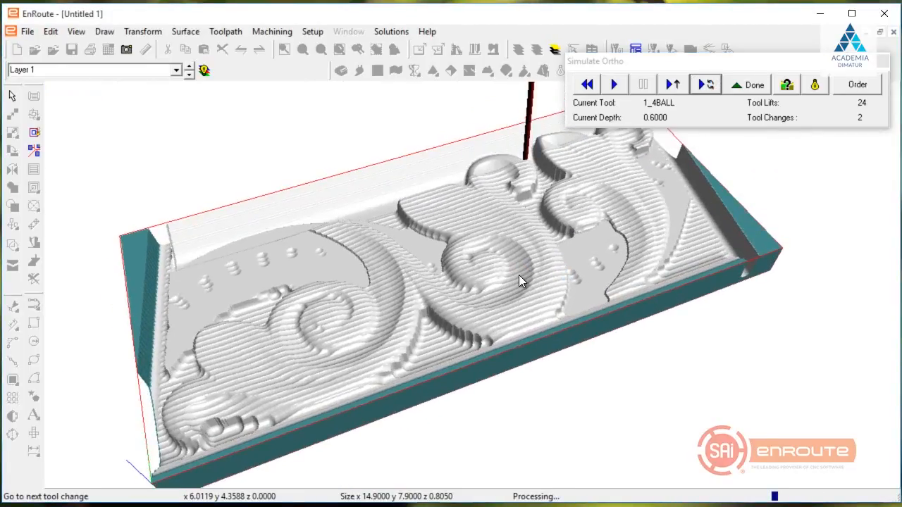
drag(519, 281, 501, 305)
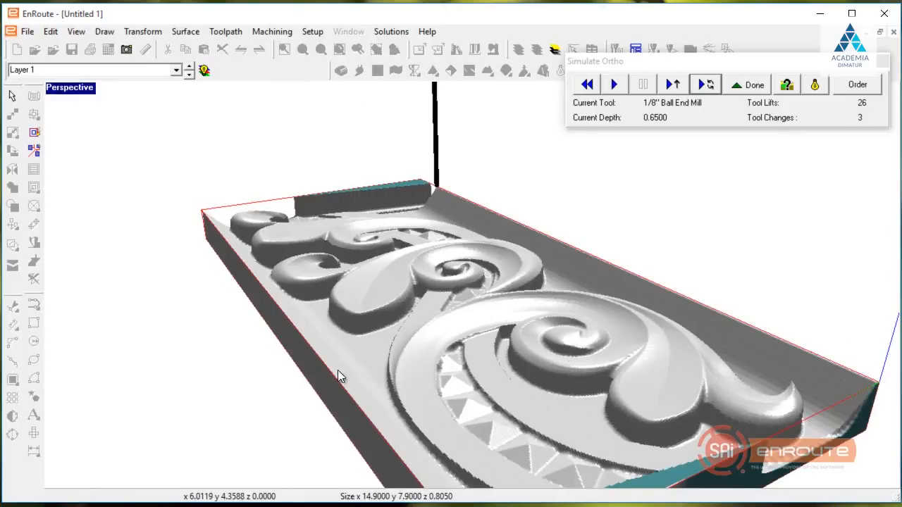
drag(372, 222, 389, 239)
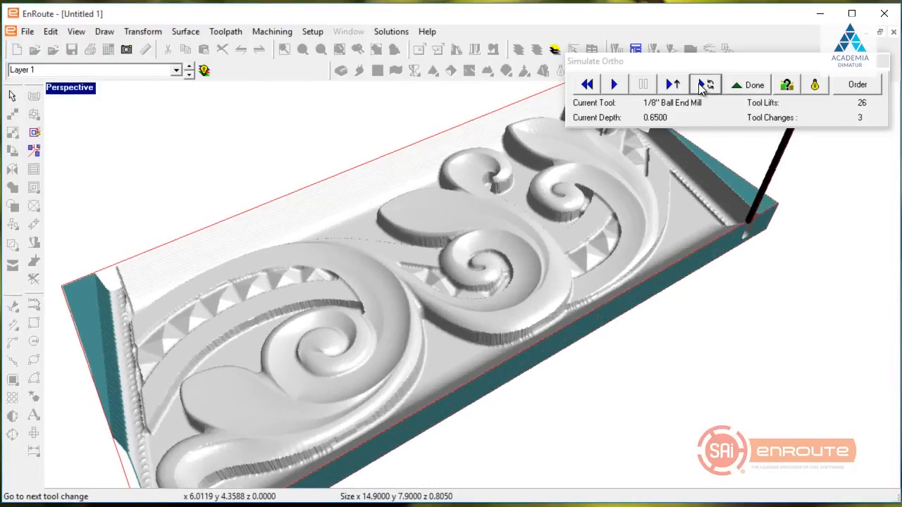
click(700, 87)
drag(484, 342, 398, 360)
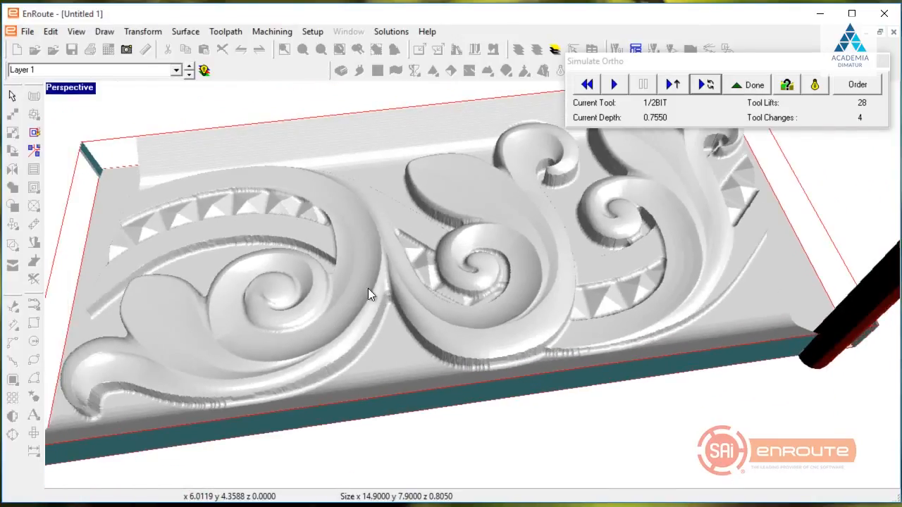
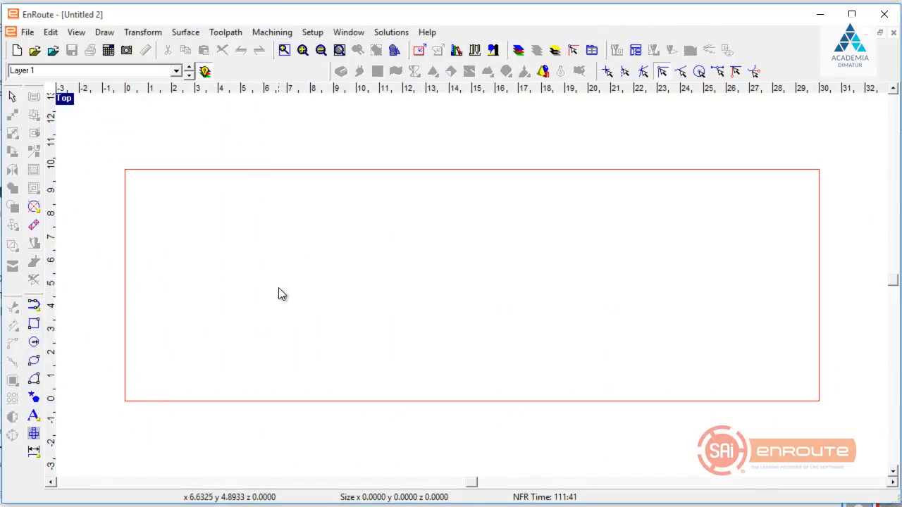
Draw a straight horizontal line about 35 in long across the middle of the plate, extending past both sides
click(34, 308)
click(146, 251)
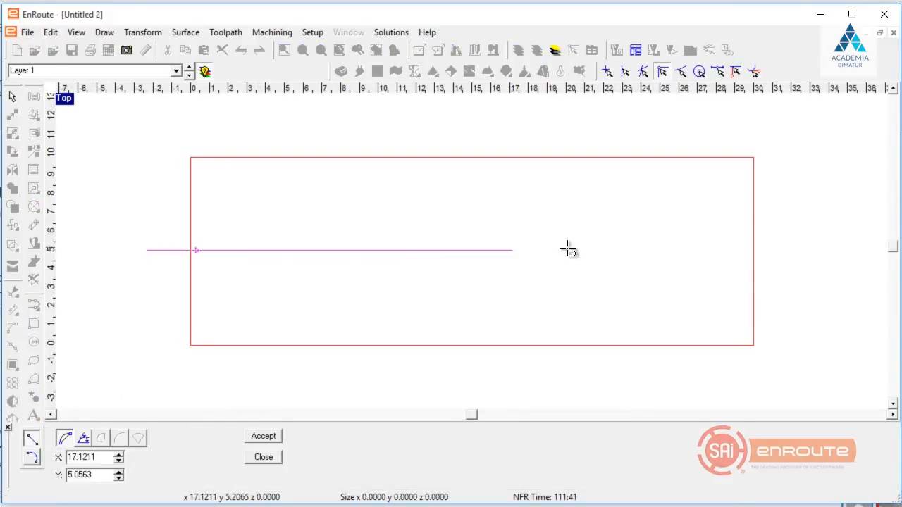
click(804, 250)
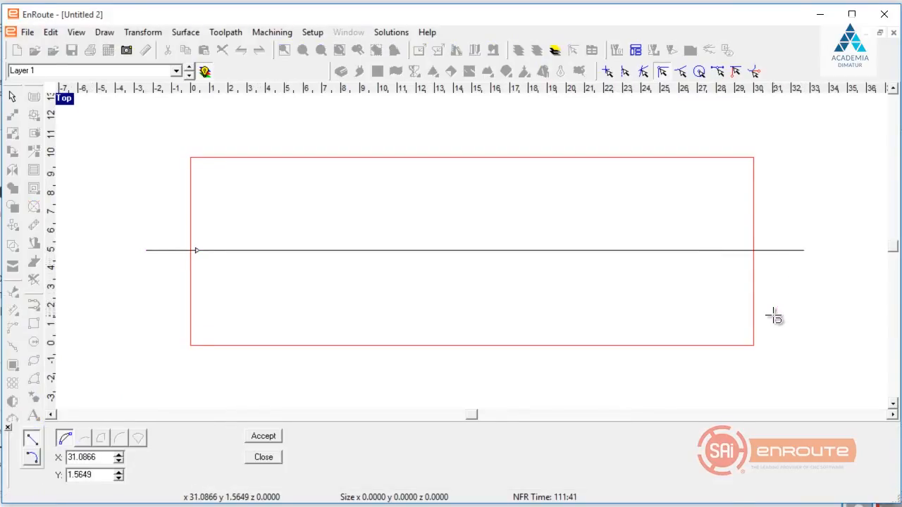
right_click(773, 315)
scroll(373, 321, down, 1)
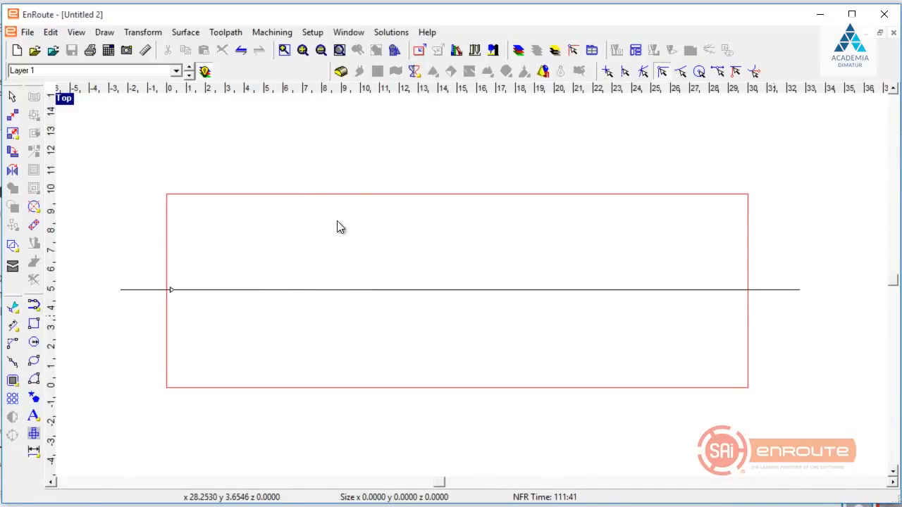
Start a displaced panel surface from the horizontal guide line, keeping one row and one column with no overlap
click(324, 290)
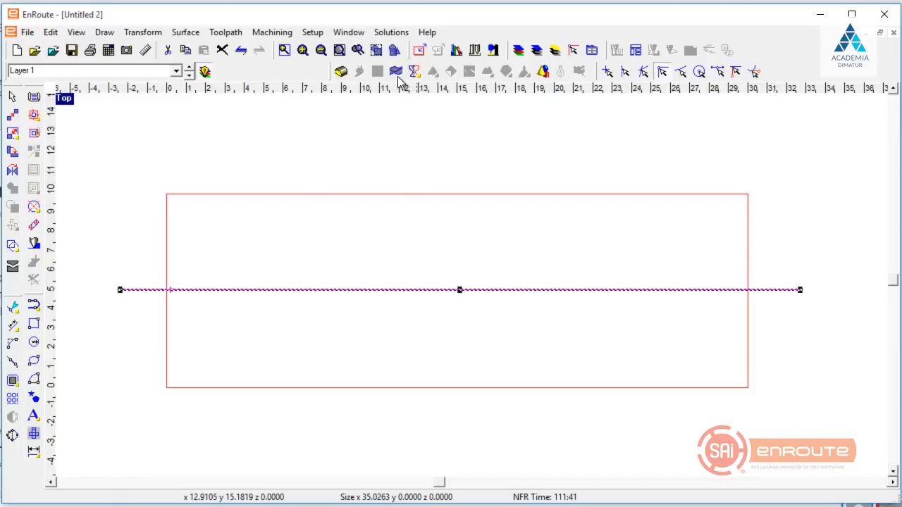
click(183, 33)
click(158, 97)
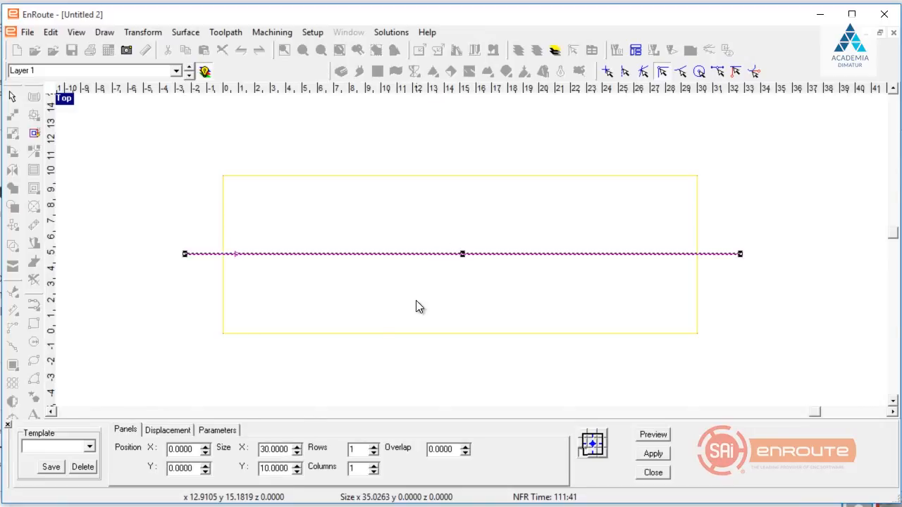
click(469, 447)
Create the displaced contours with wavelength 3, offset 0.7, horizontal amplitude 0.4 and vertical amplitude 0.3
click(170, 431)
double_click(187, 451)
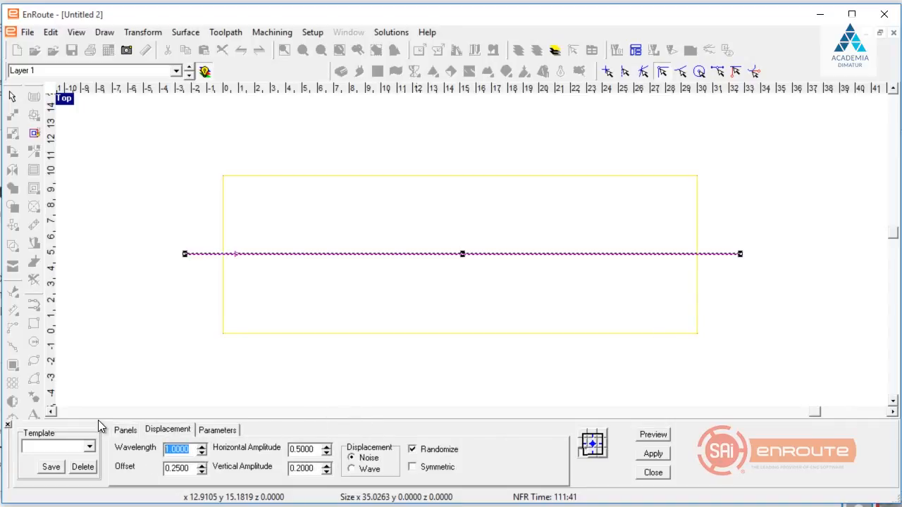
text(3)
key(Tab)
key(BackSpace)
text(.7)
key(Tab)
key(BackSpace)
text(.4)
key(Tab)
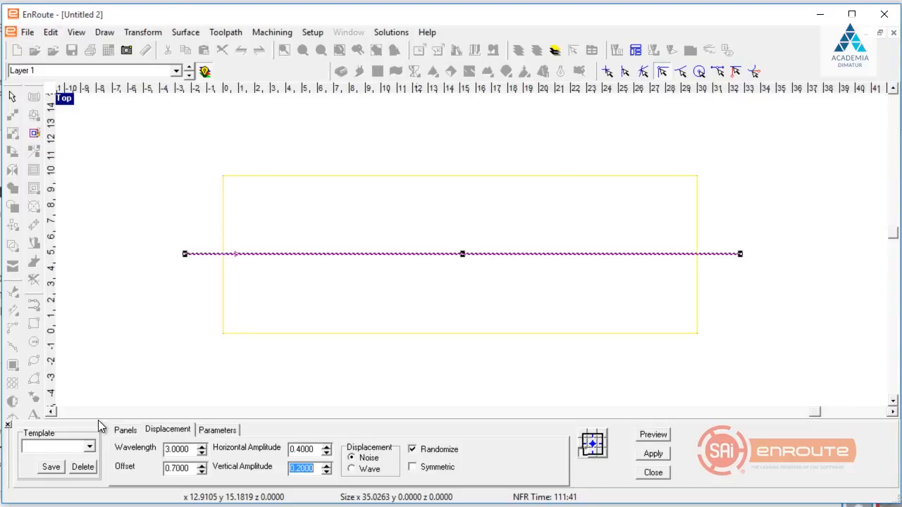
text(.3)
key(Tab)
click(648, 455)
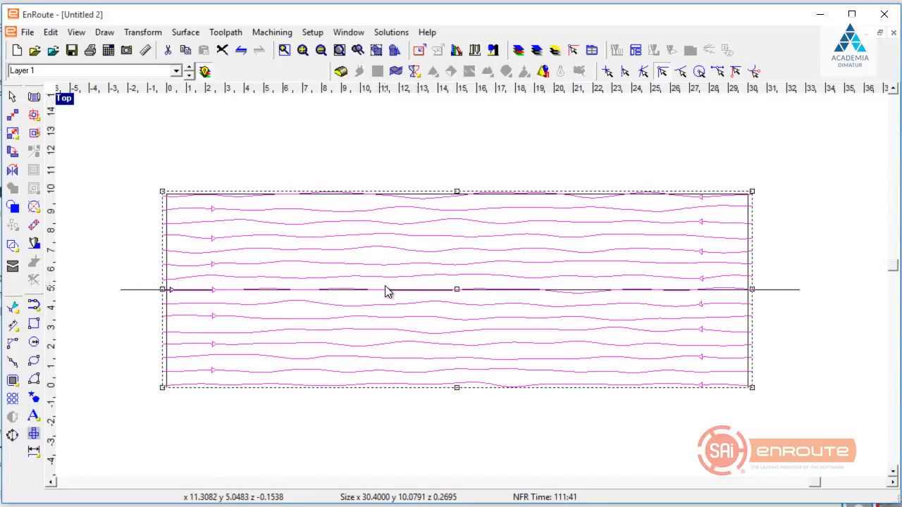
In the Right view of the four-view layout, lower the wavy contours to about 0.1 in below the plate's upper surface
scroll(390, 289, up, 2)
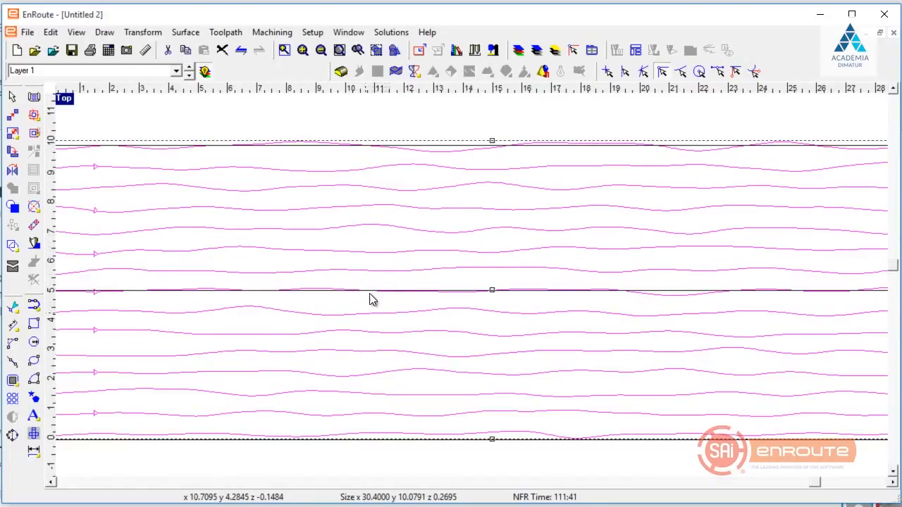
scroll(369, 317, down, 2)
click(318, 307)
scroll(418, 291, up, 2)
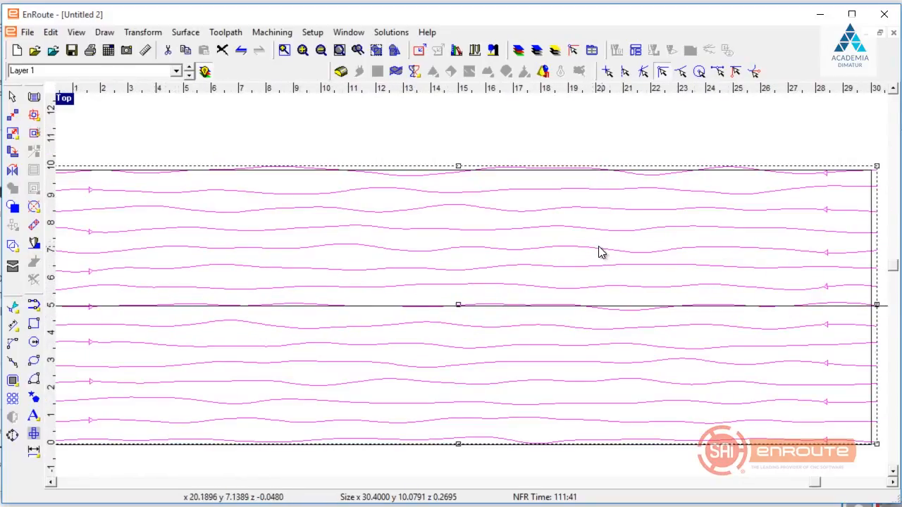
double_click(64, 98)
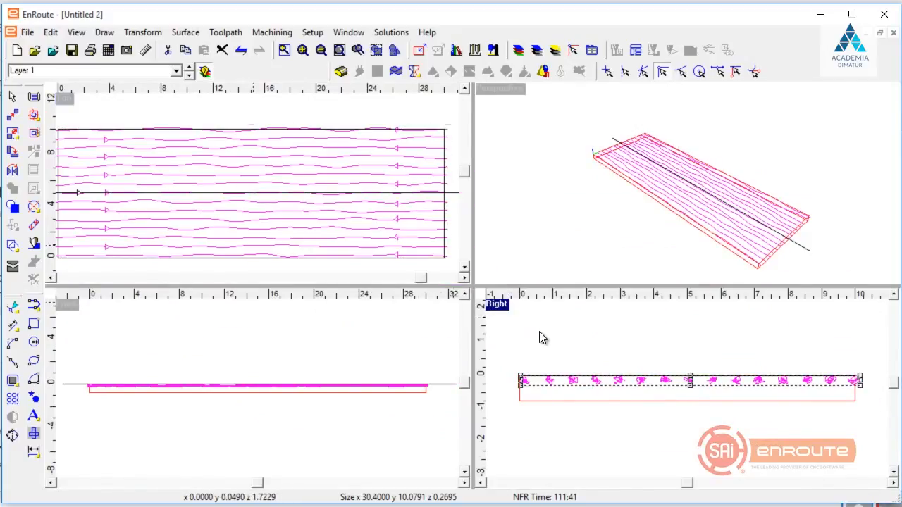
click(614, 389)
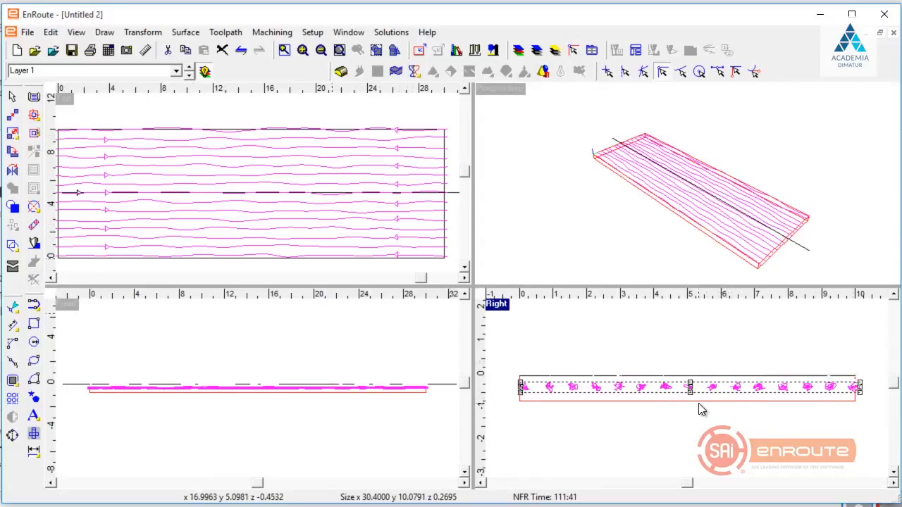
scroll(683, 395, up, 3)
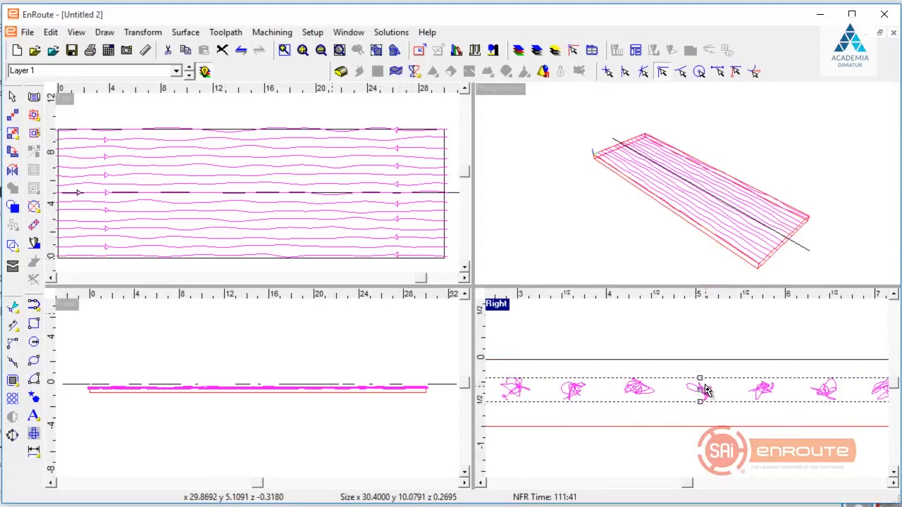
scroll(702, 393, up, 1)
scroll(702, 393, up, 1)
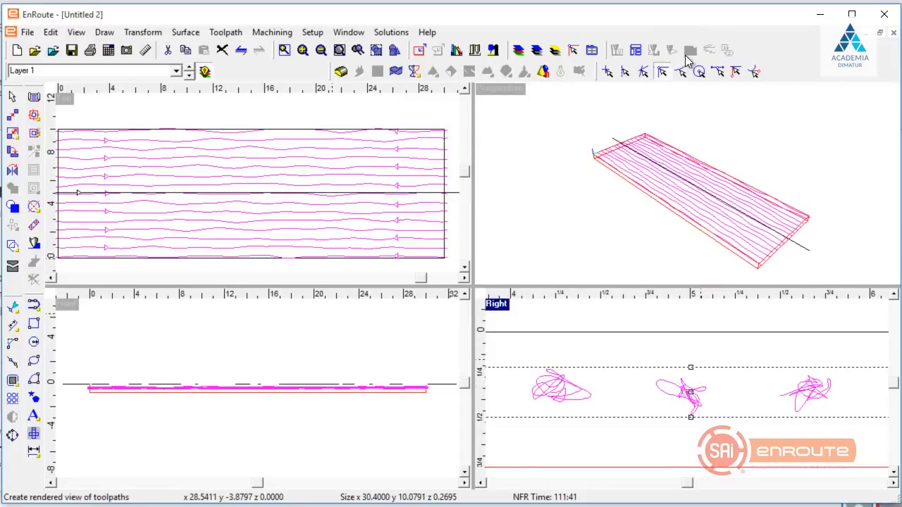
click(662, 71)
drag(692, 398, 692, 384)
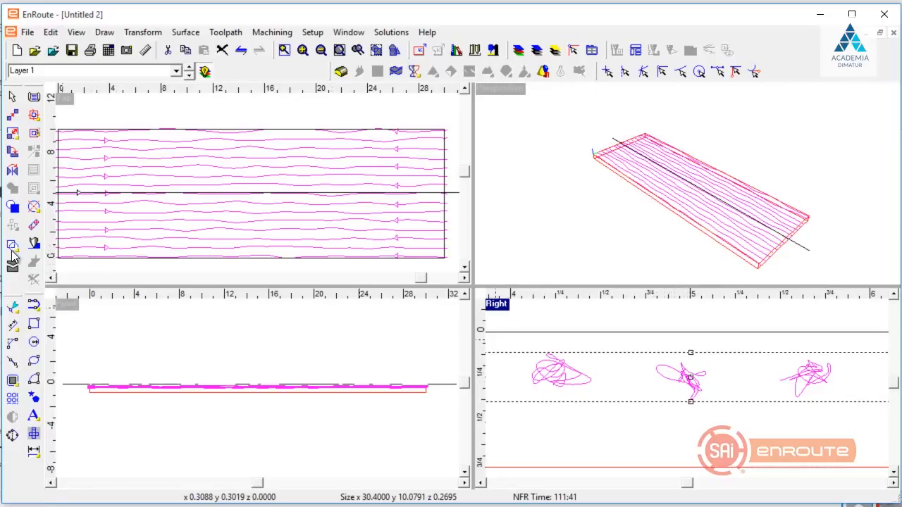
Apply an Engrave toolpath to the wavy contours using the saved strategy with a 1" Ball End Mill, depth 0.1 and Follow contour enabled
click(34, 244)
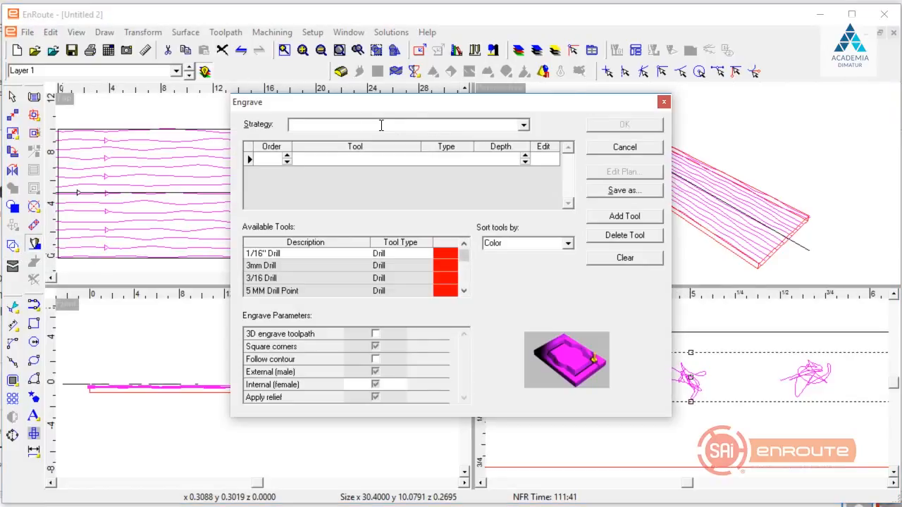
click(524, 125)
click(496, 138)
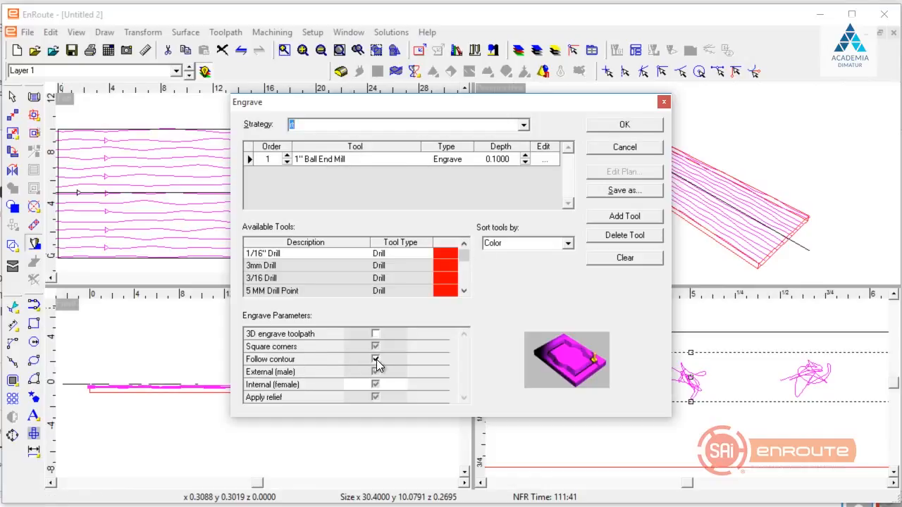
click(609, 126)
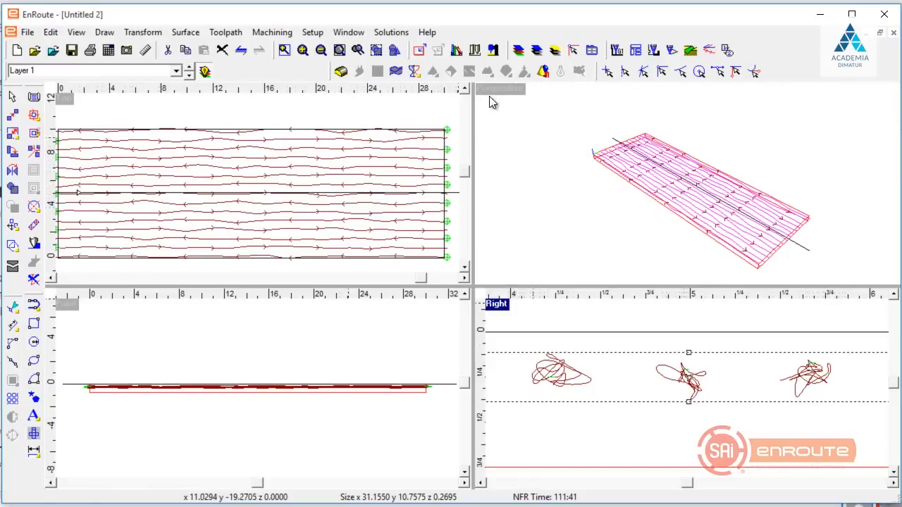
Set up a cutting simulation of the panel at 50 dpi and show the plate in a rendered perspective view
click(685, 60)
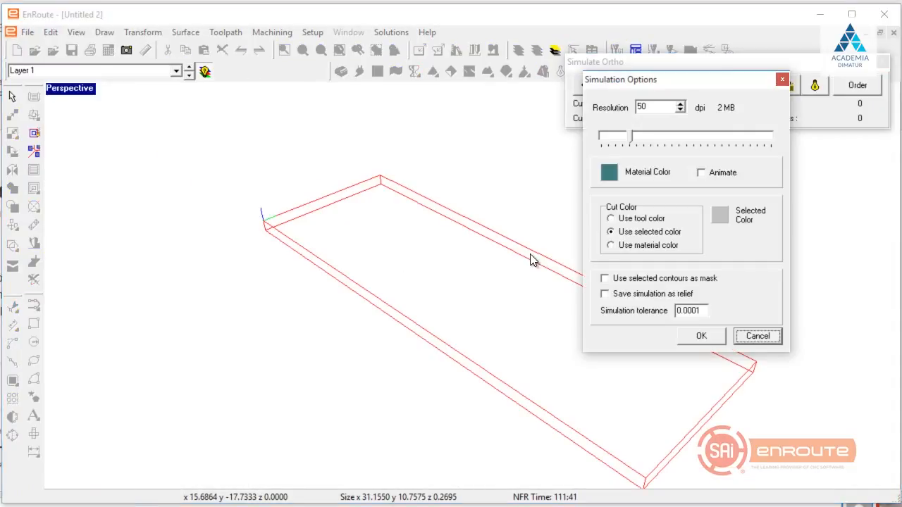
click(696, 338)
middle_drag(262, 345, 654, 376)
scroll(586, 364, up, 3)
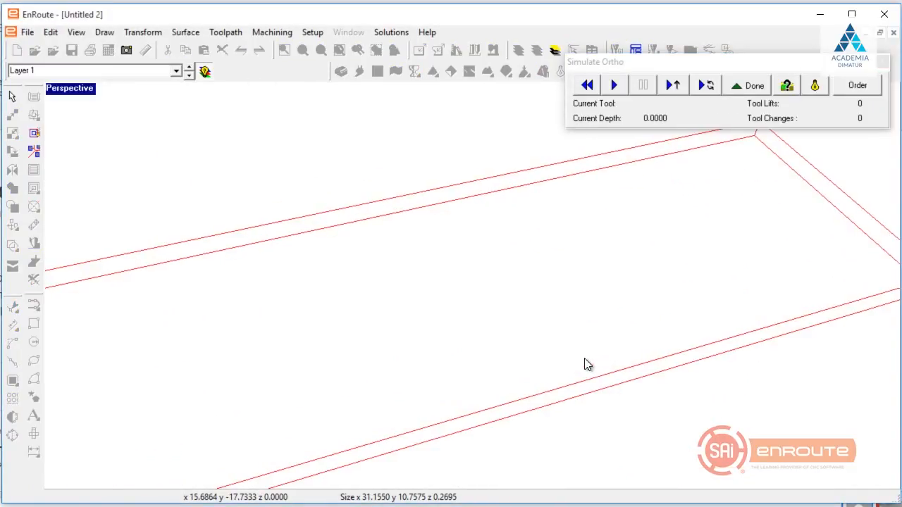
middle_drag(586, 365, 585, 429)
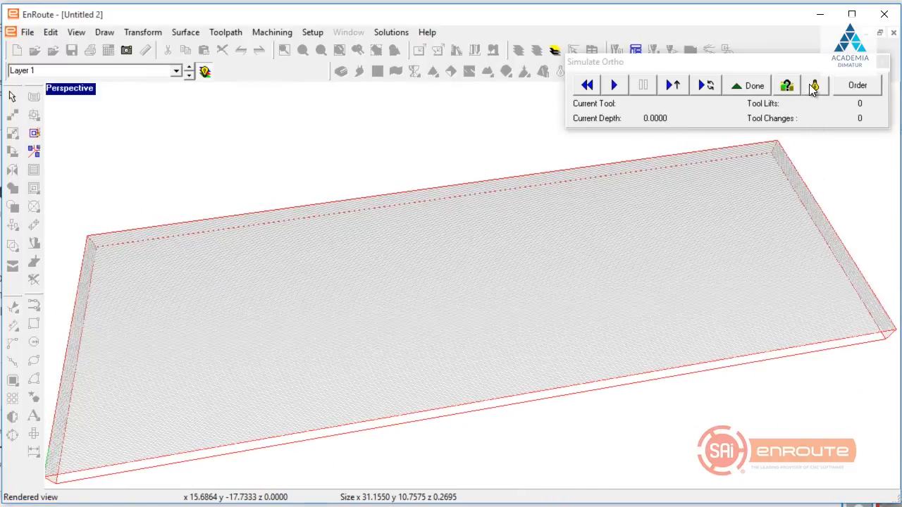
click(815, 85)
click(786, 85)
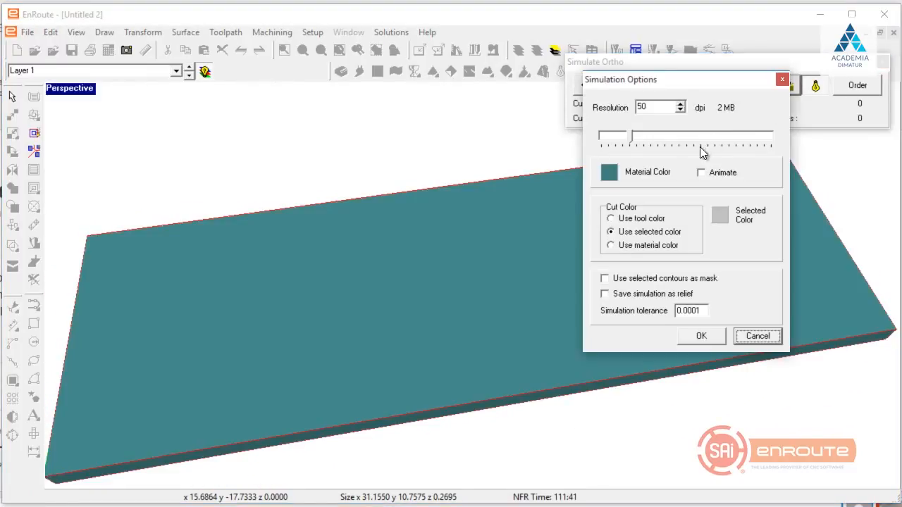
click(701, 336)
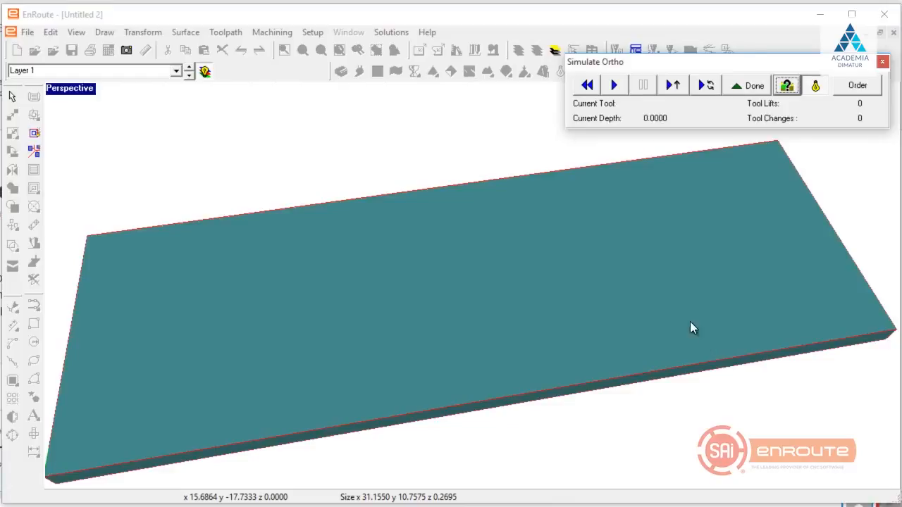
Run the complete engraving simulation and examine the wavy carved surface and the uncut spots from several angles
click(616, 86)
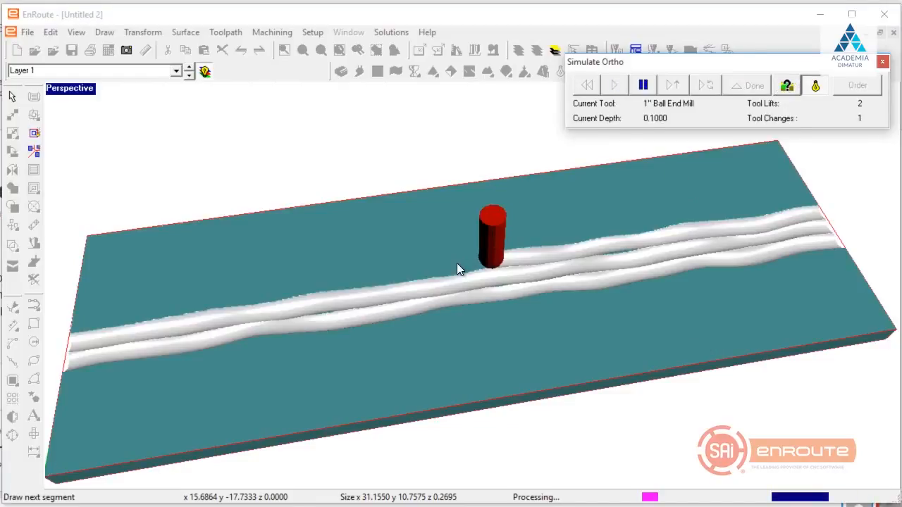
middle_drag(486, 331, 689, 240)
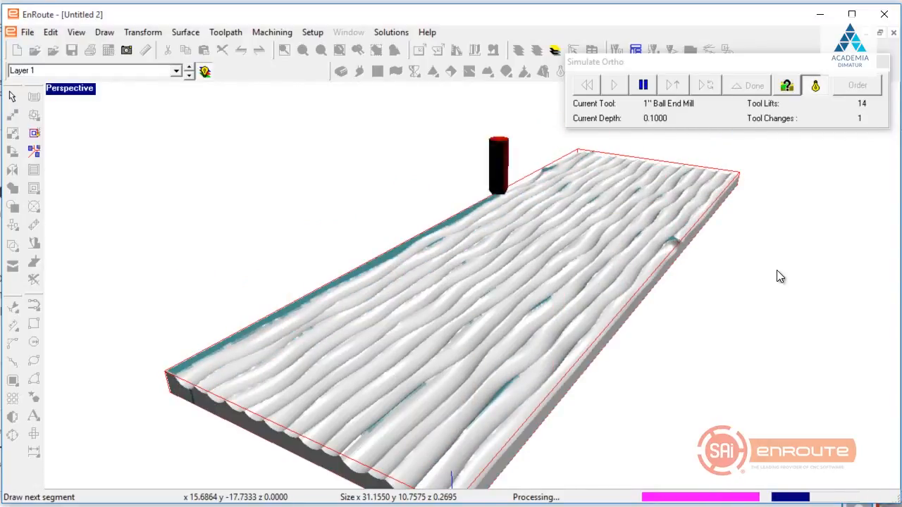
middle_drag(776, 270, 497, 391)
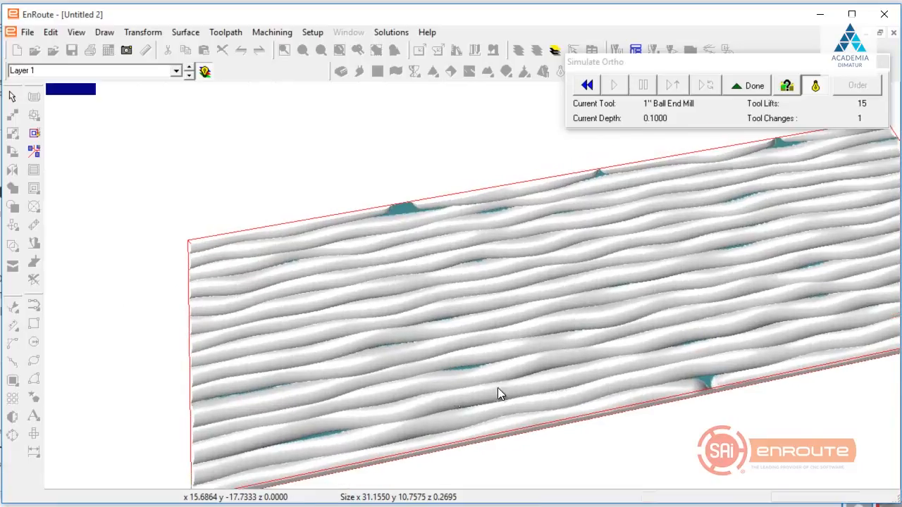
scroll(498, 391, up, 2)
scroll(564, 370, up, 1)
middle_drag(620, 377, 587, 362)
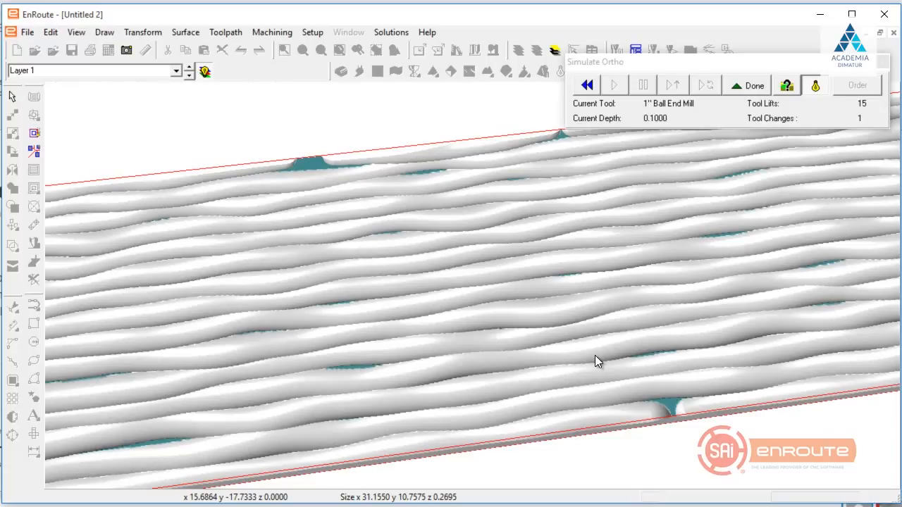
scroll(595, 356, down, 2)
scroll(518, 321, down, 1)
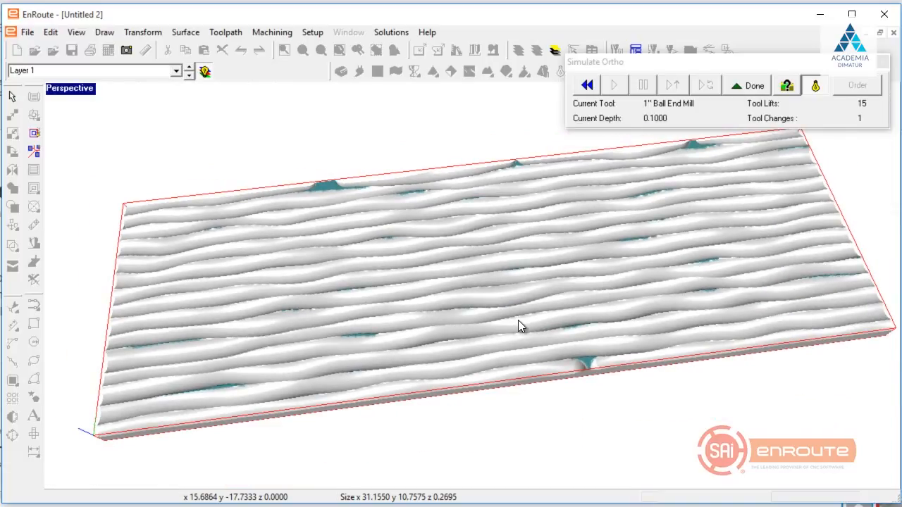